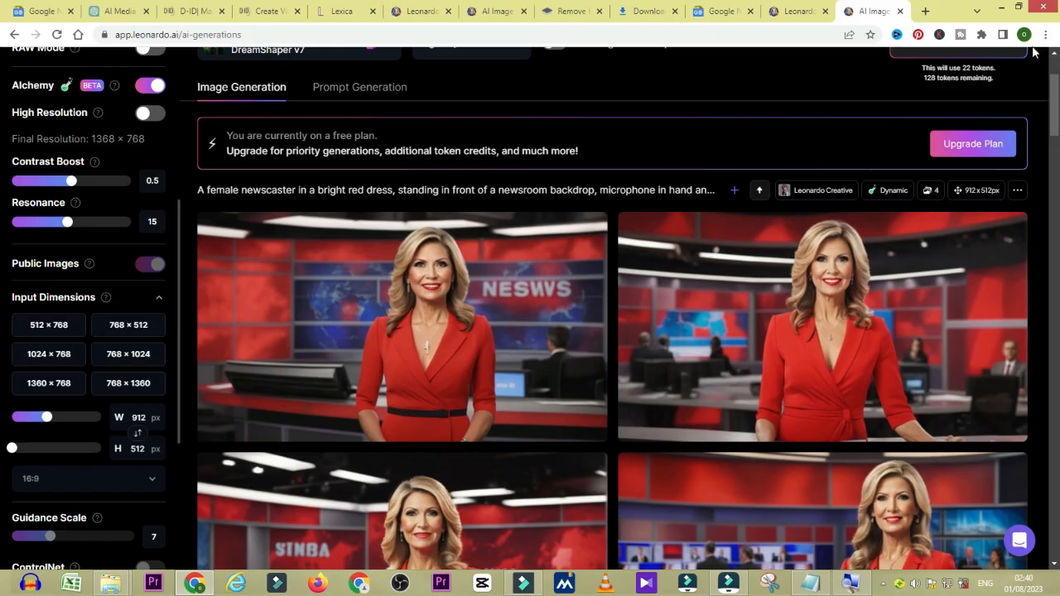
scroll(613, 306, down, 6)
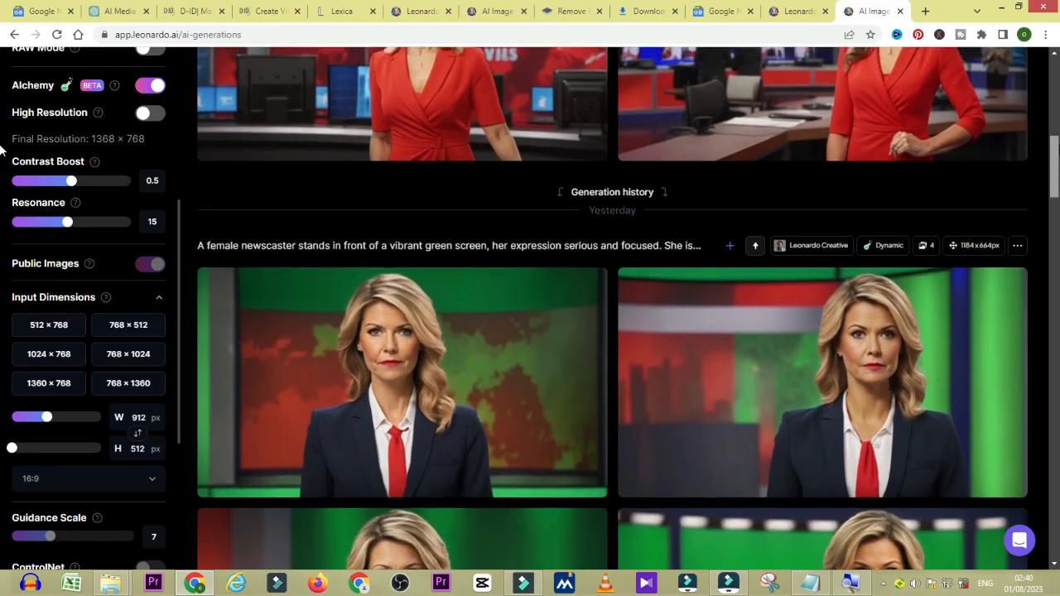
scroll(613, 307, up, 4)
scroll(2, 132, down, 2)
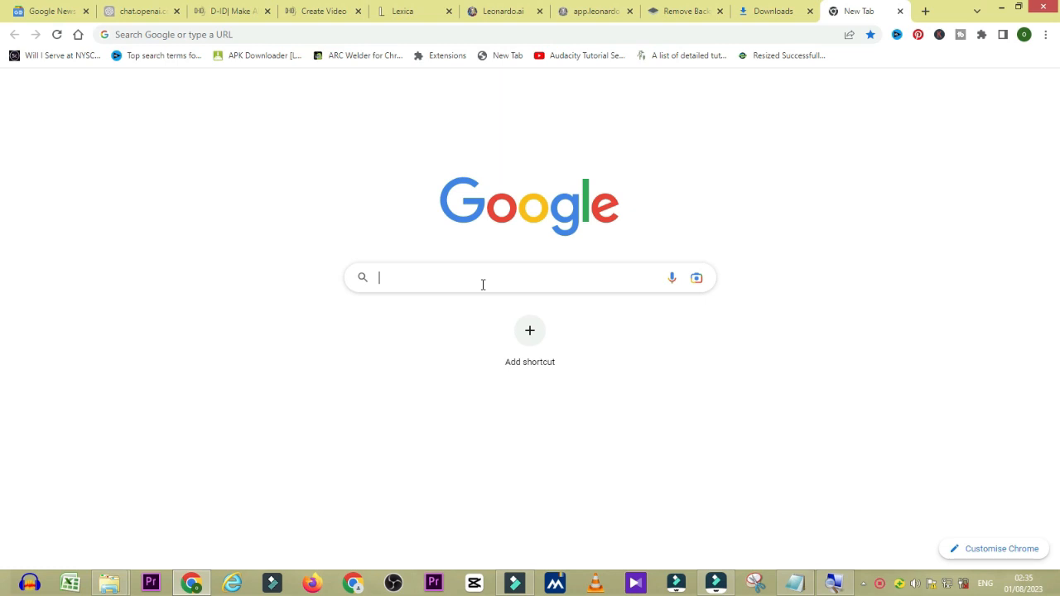
- Search Google for "google news stories" and open the Google News site
text(google news stories)
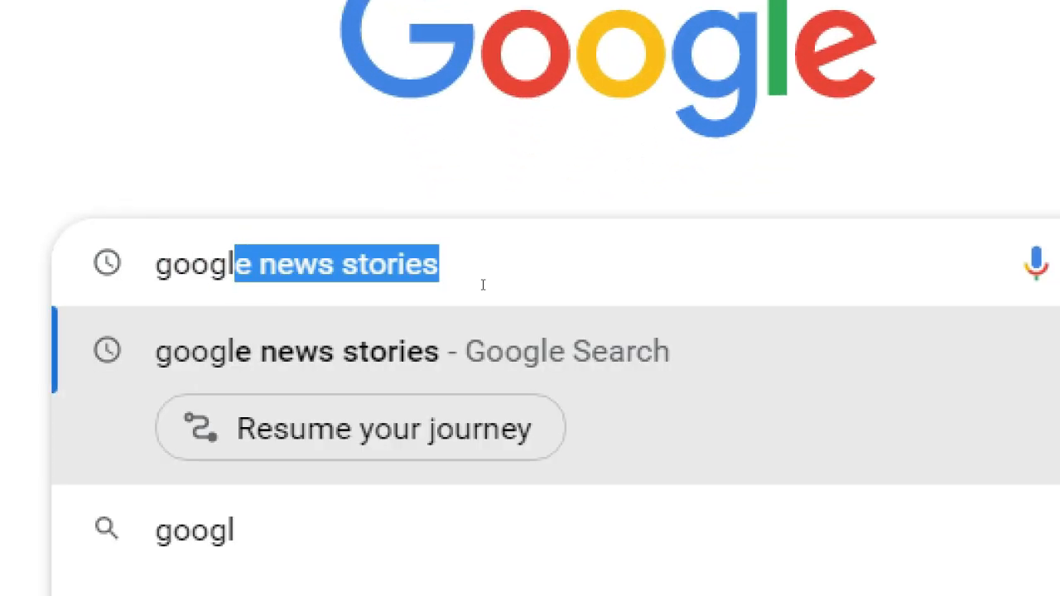
click(483, 285)
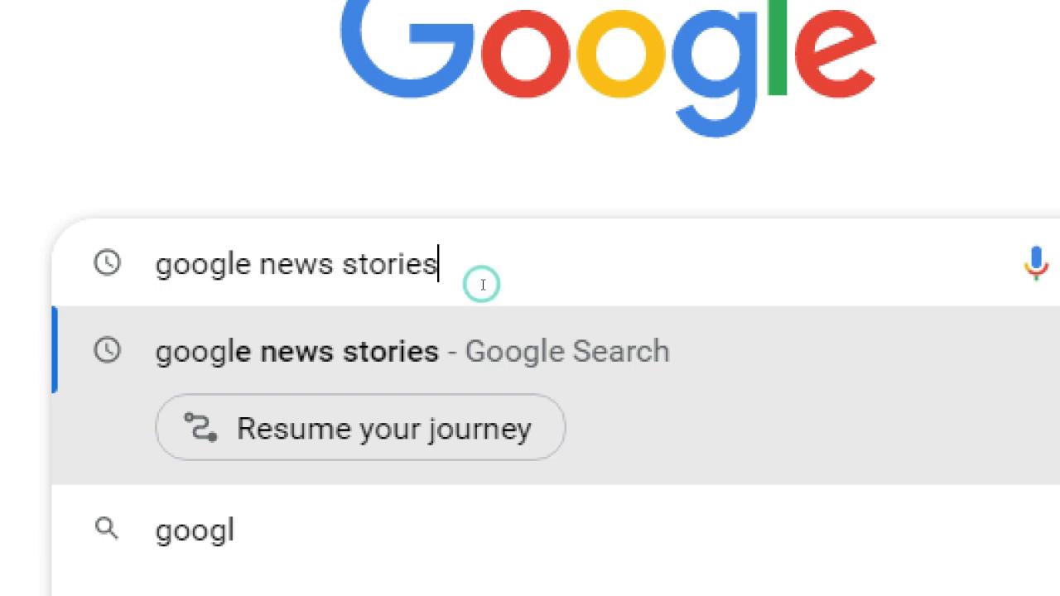
key(Return)
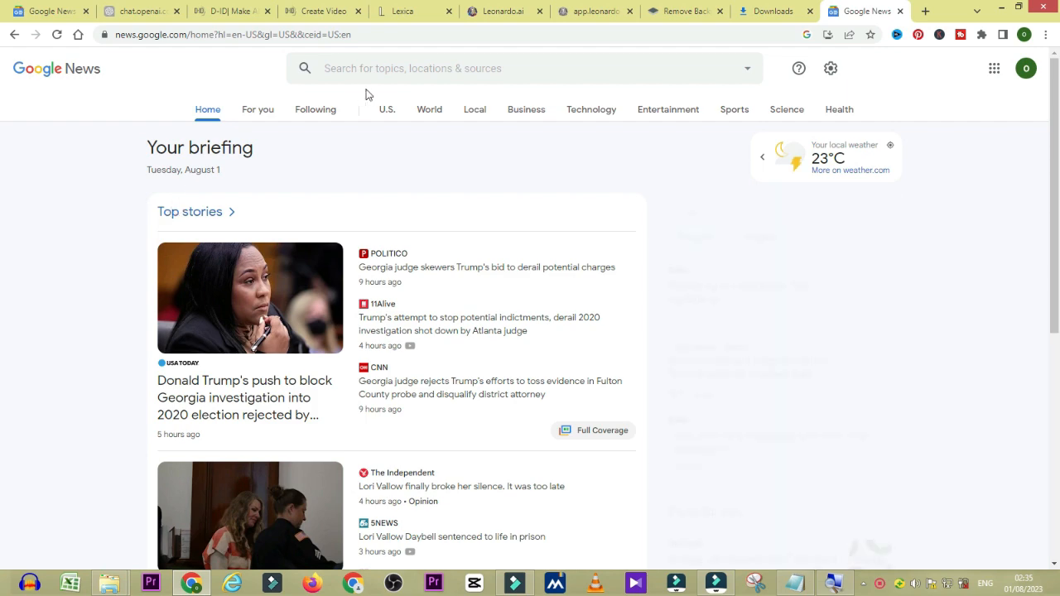
- Open the Technology section of Google News and filter its stories to Artificial intelligence
click(587, 110)
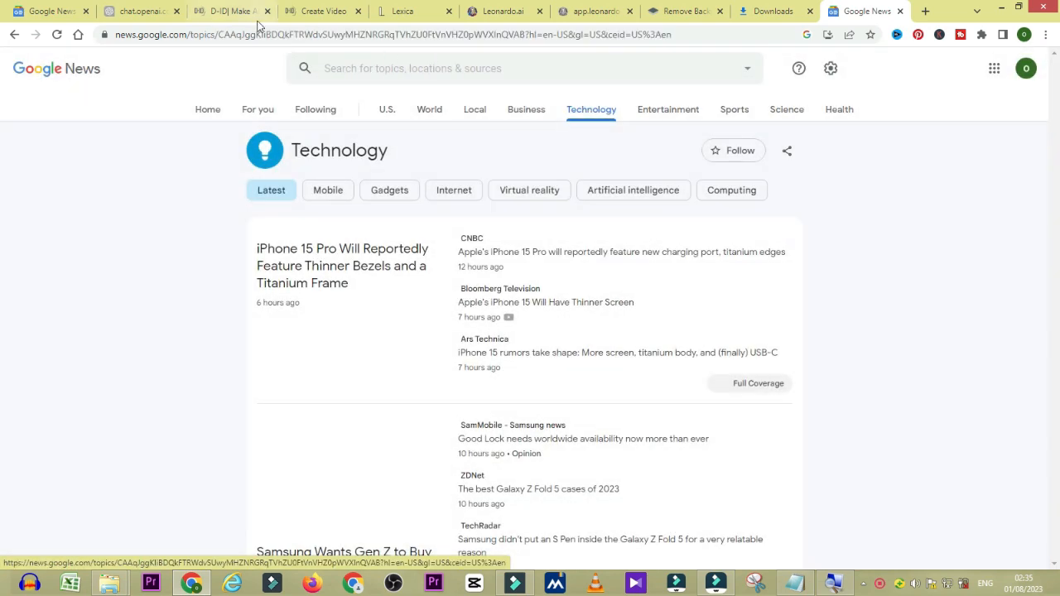
scroll(2, 141, down, 4)
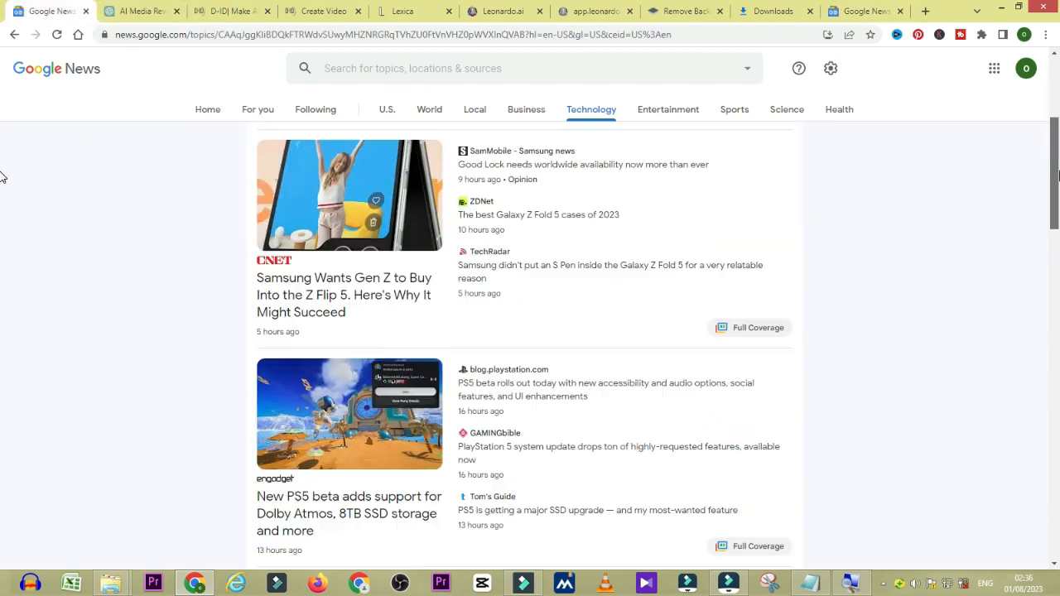
scroll(1031, 152, up, 4)
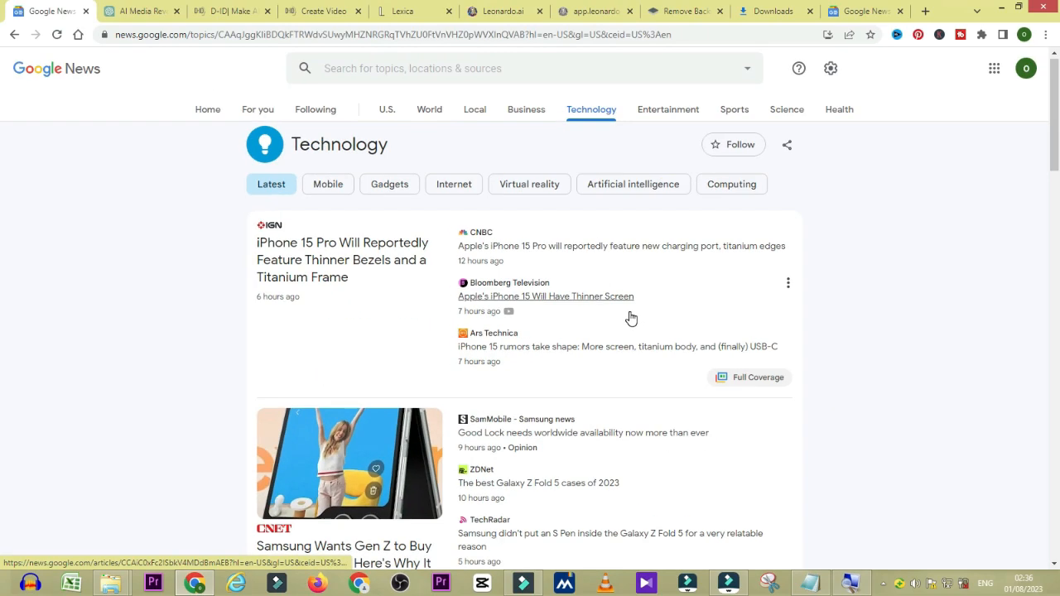
click(640, 185)
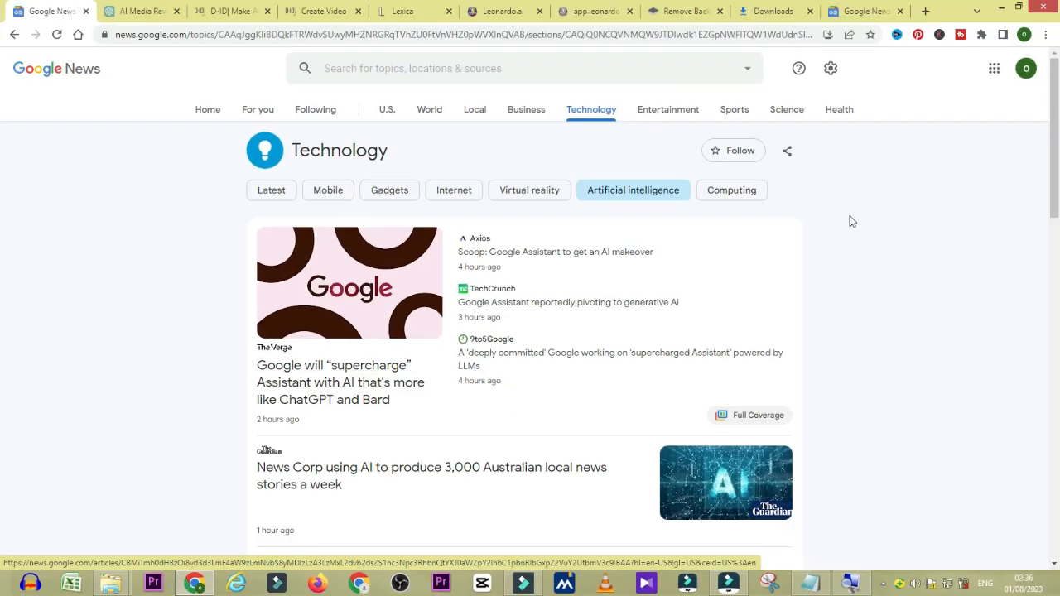
- Look through the Artificial intelligence headlines for possible news stories to cover
scroll(3, 160, down, 2)
scroll(3, 160, up, 1)
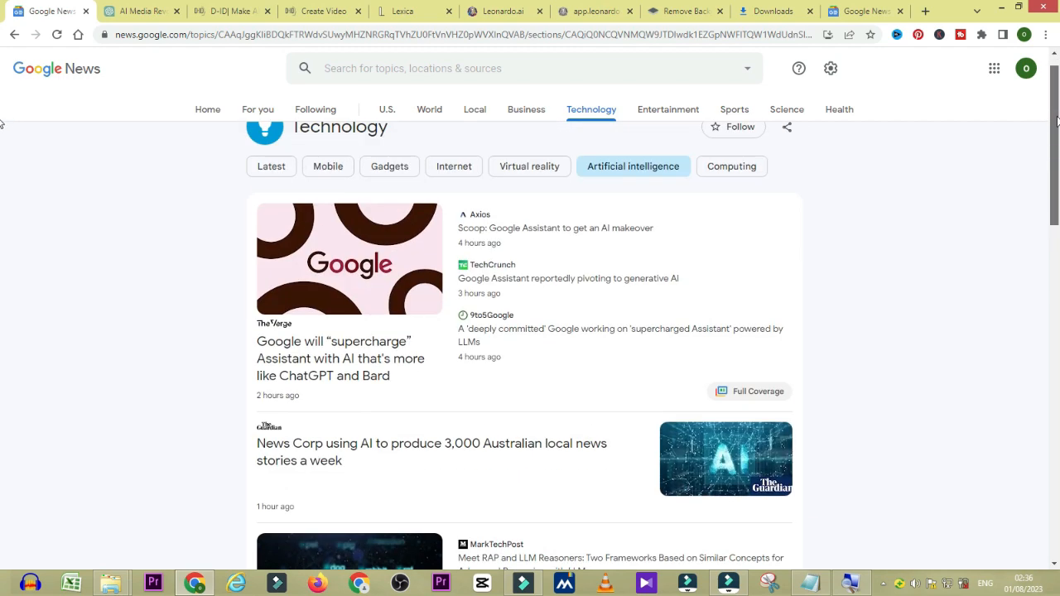
scroll(3, 141, down, 2)
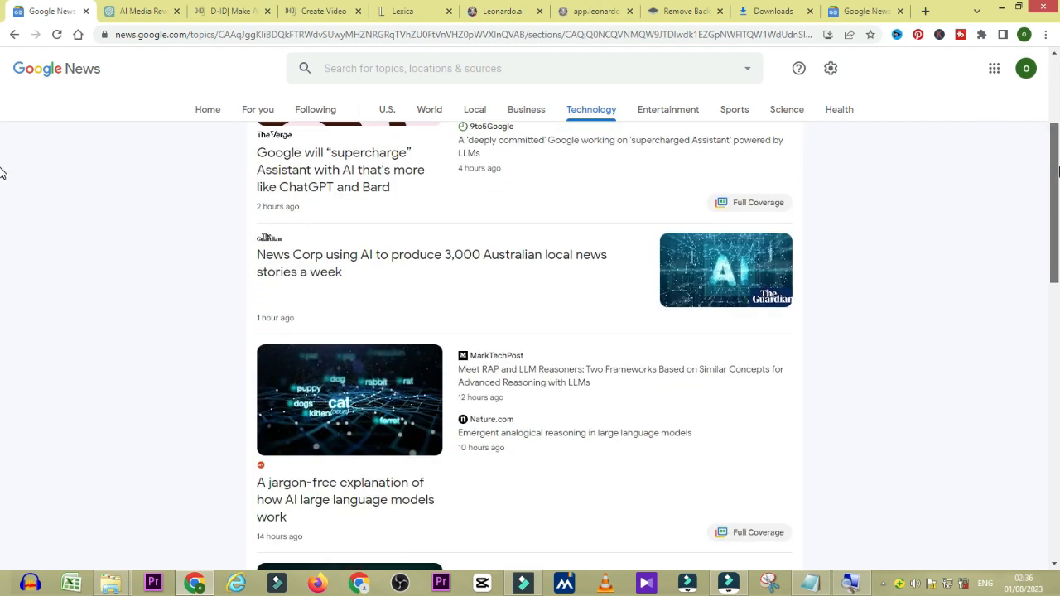
scroll(2, 216, down, 2)
scroll(2, 220, down, 3)
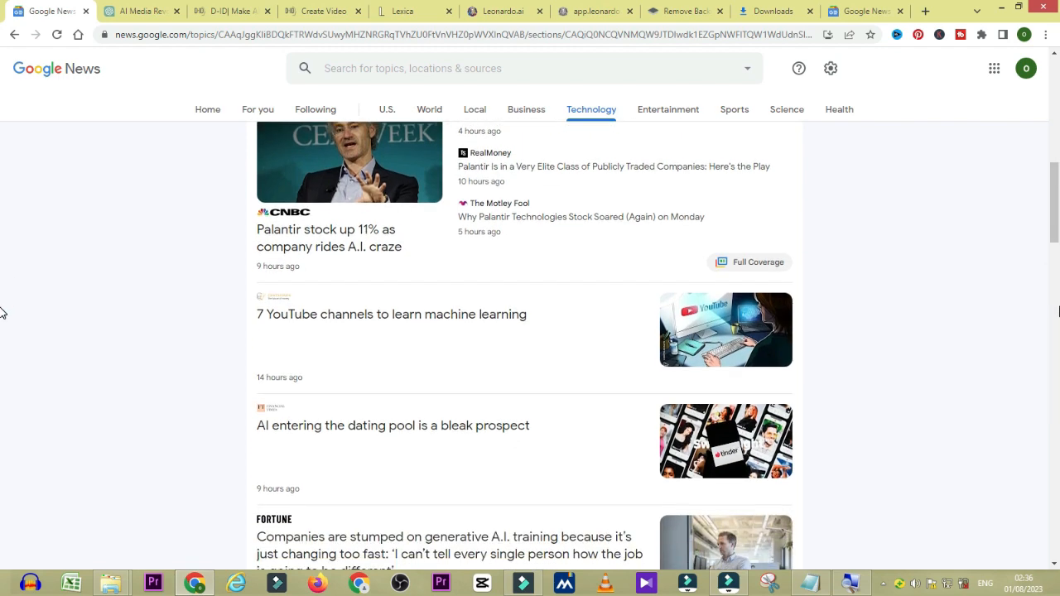
scroll(3, 314, down, 6)
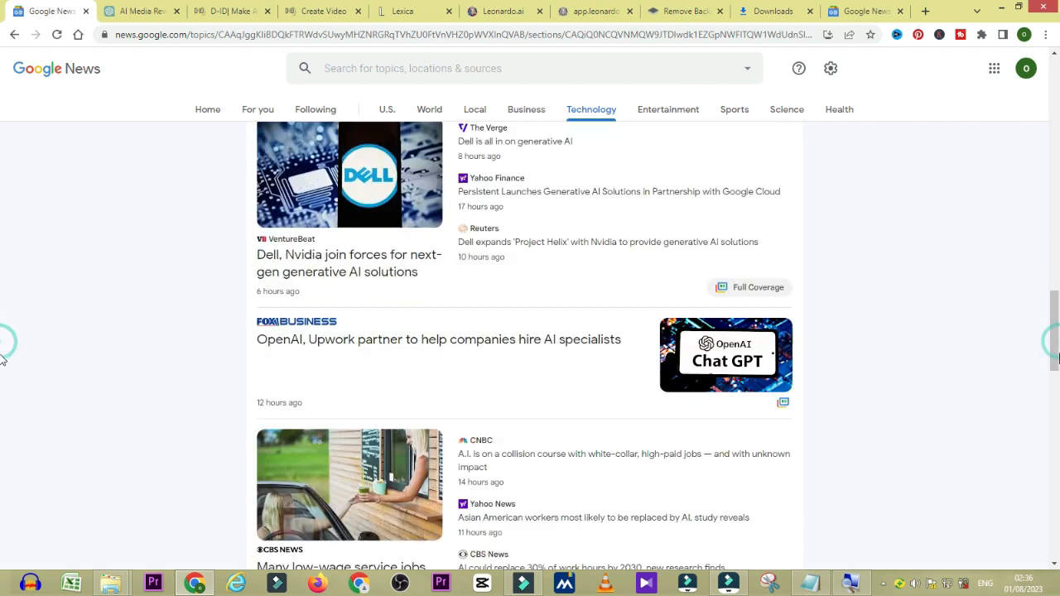
scroll(2, 220, up, 6)
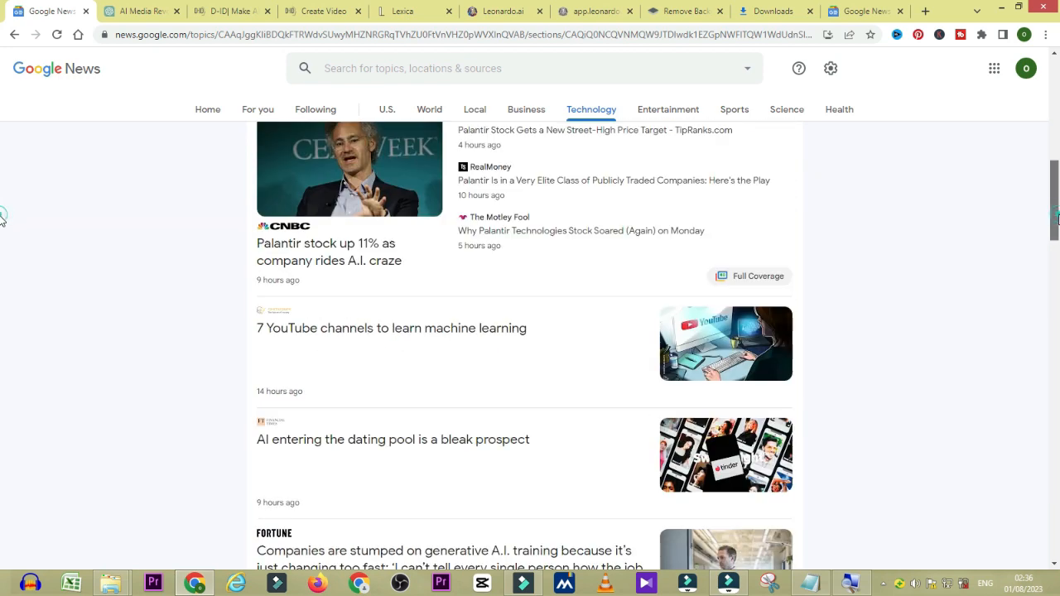
scroll(3, 215, up, 5)
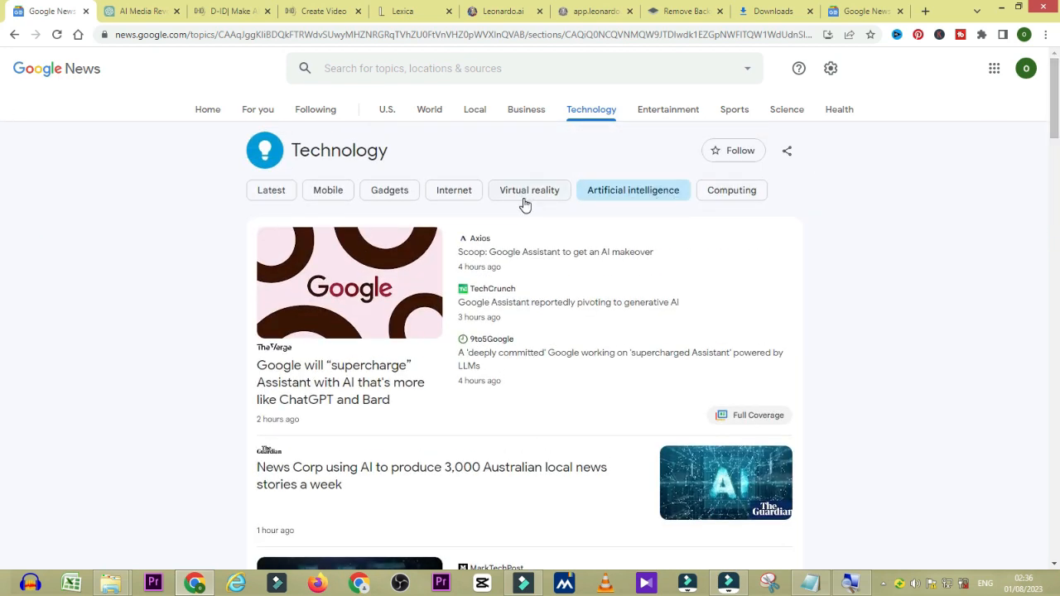
- Search Google for "leonardo ai" in a new browser tab
key(ctrl+t)
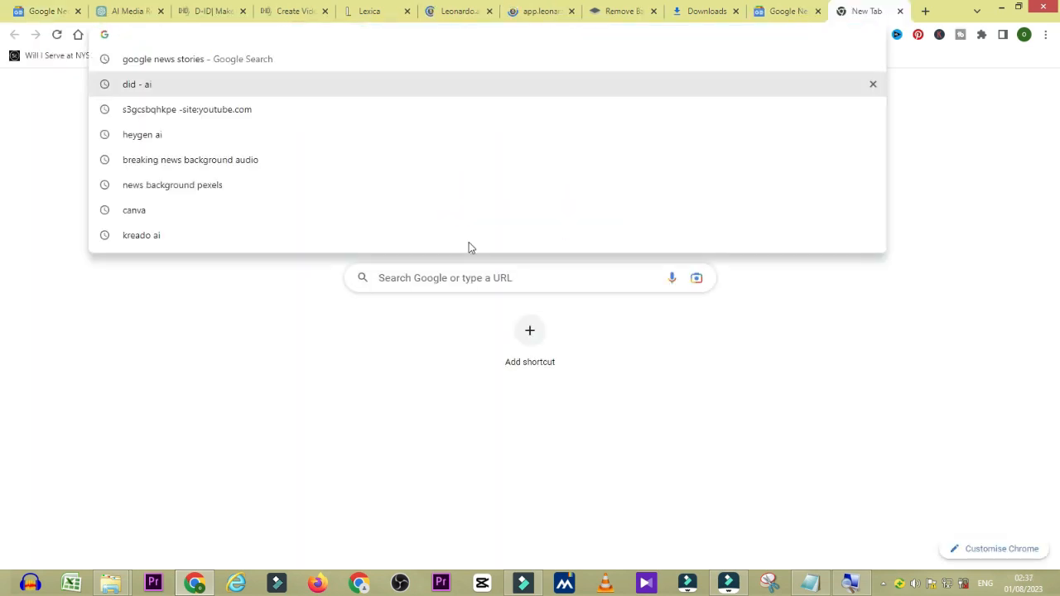
click(447, 283)
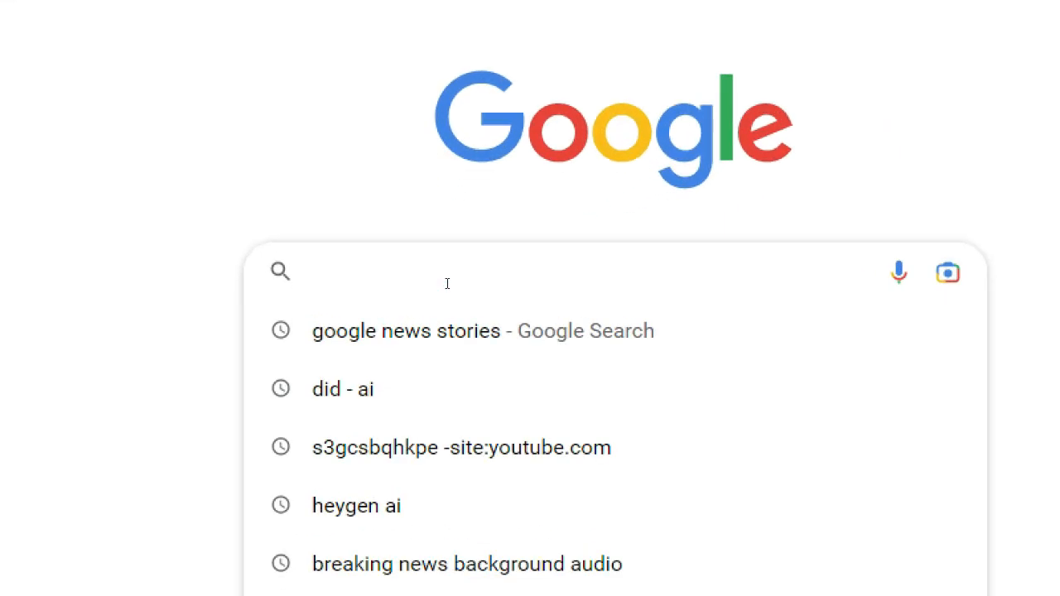
text(le)
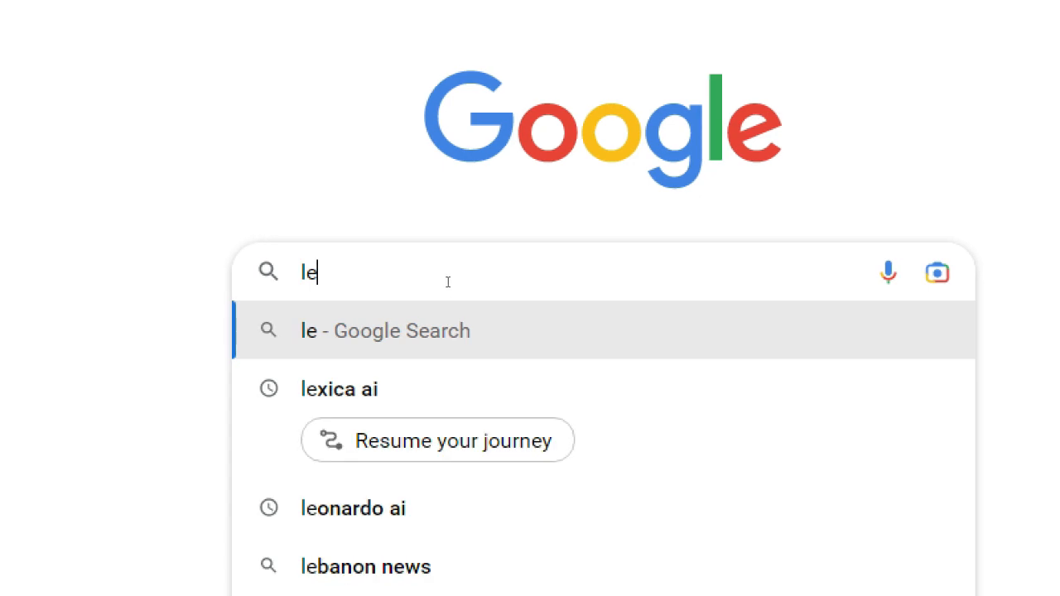
text(ona)
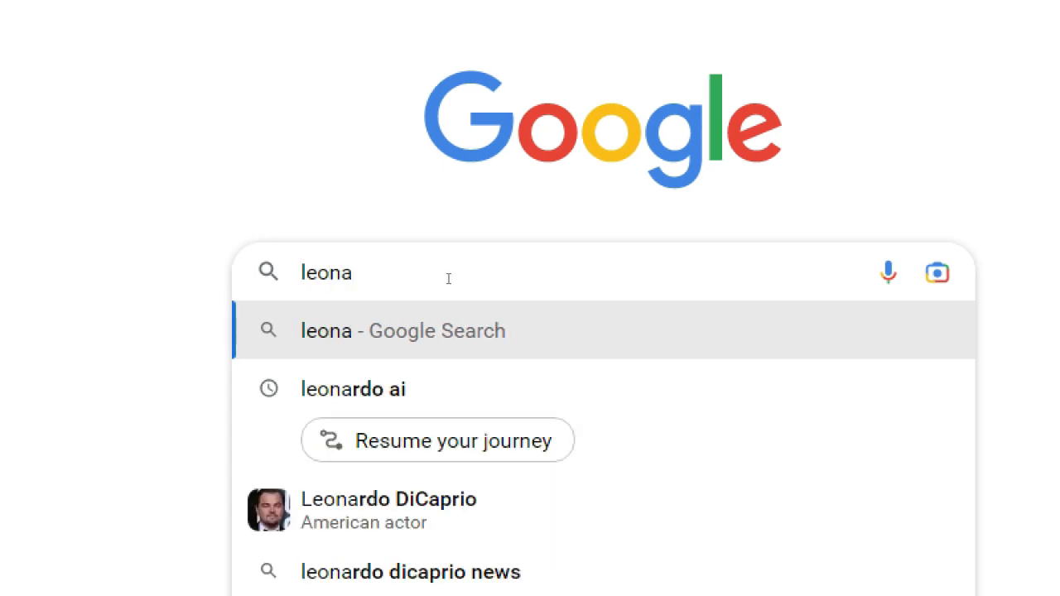
text(rdo ai)
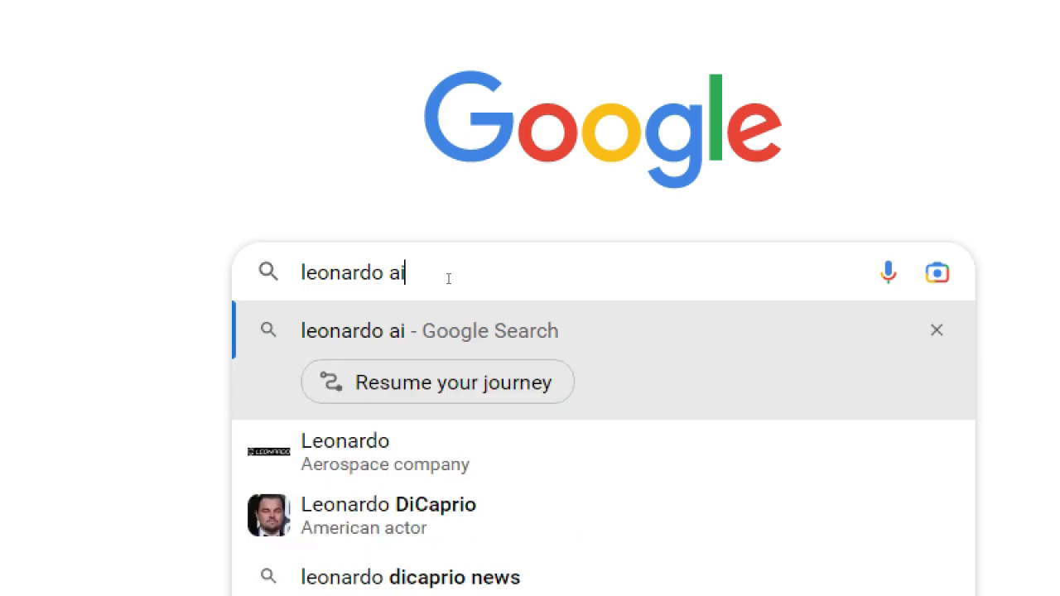
key(Return)
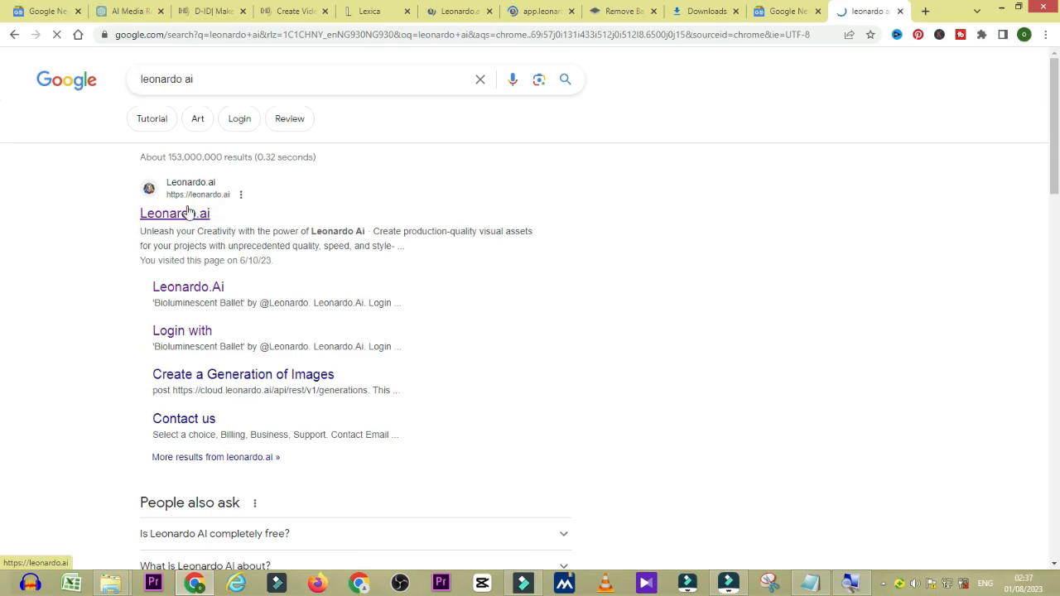
- Open the Leonardo.ai site from the search results, enter the app as a whitelisted user and go to AI Image Generation
click(188, 210)
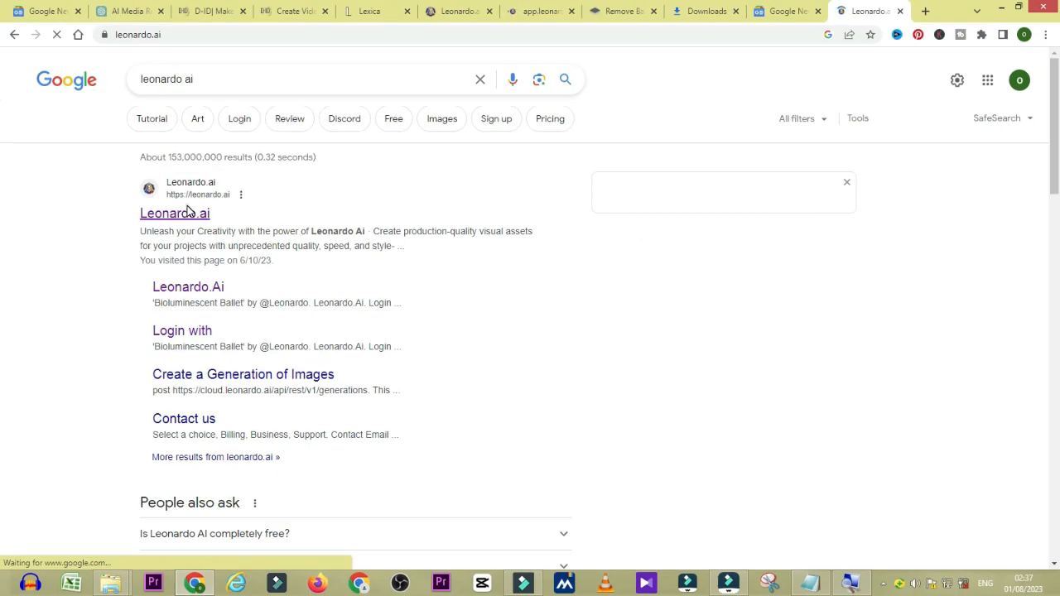
click(189, 214)
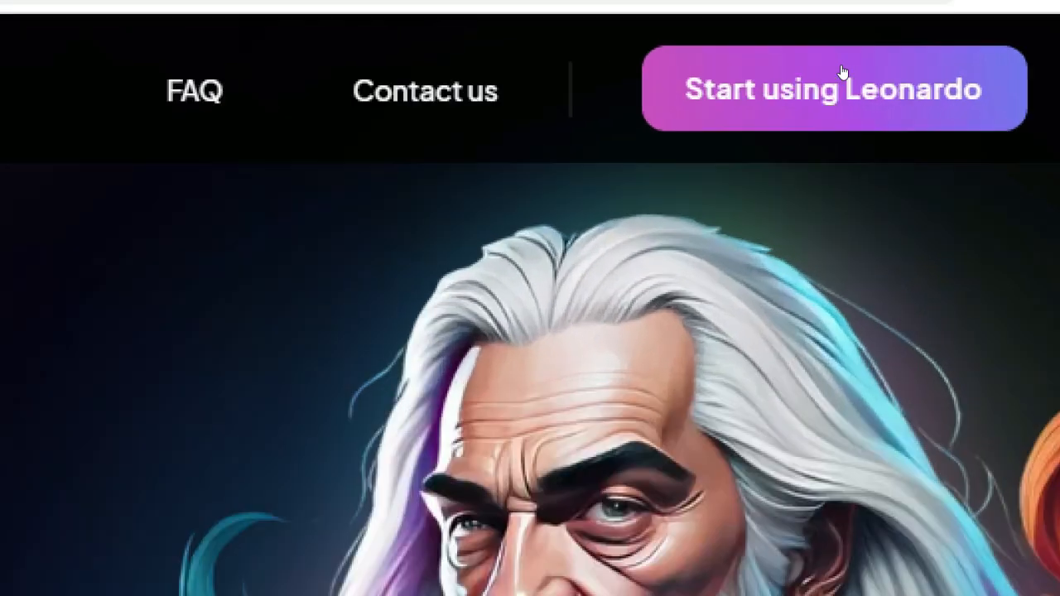
click(841, 68)
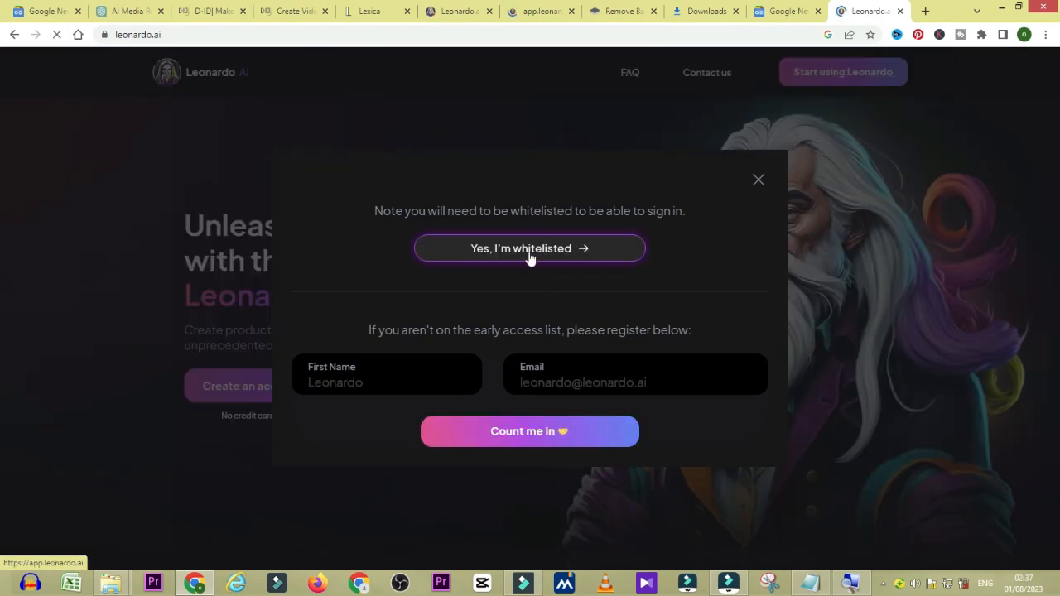
click(530, 253)
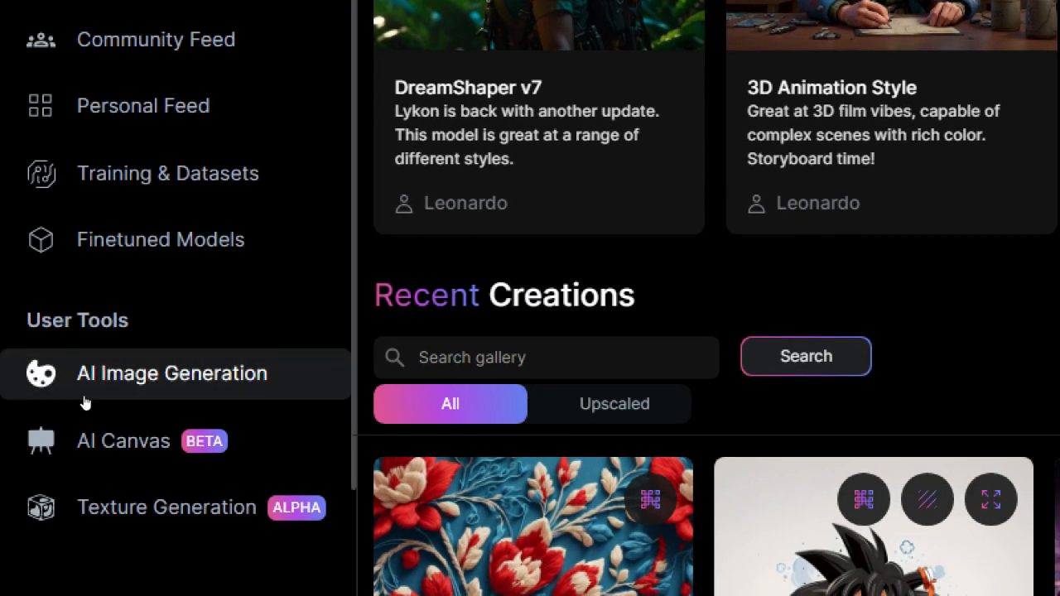
click(84, 401)
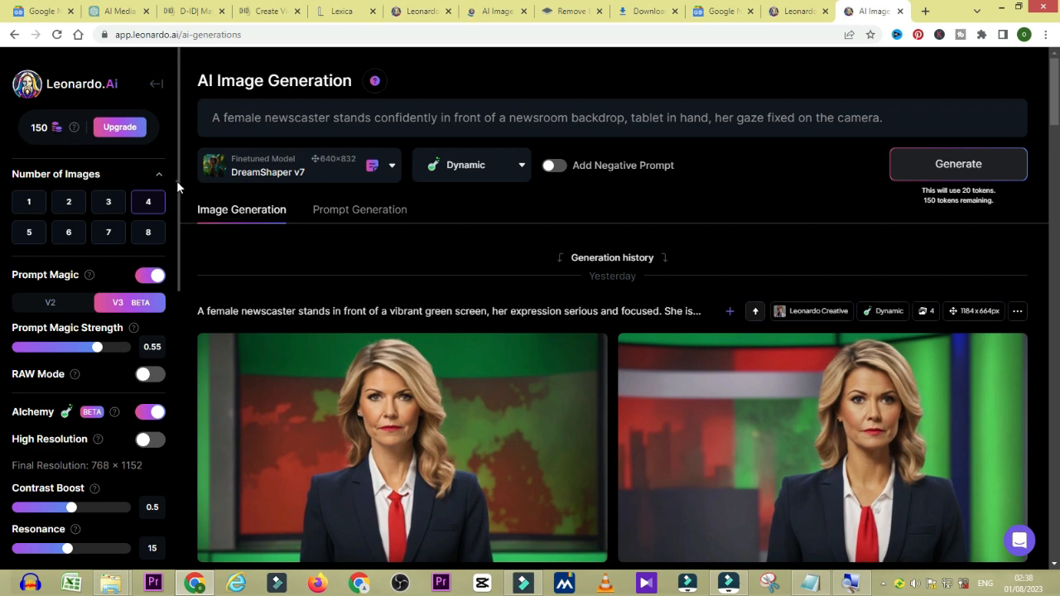
- Set the aspect ratio of the generated images to 16:9 in the input dimensions
drag(176, 180, 177, 322)
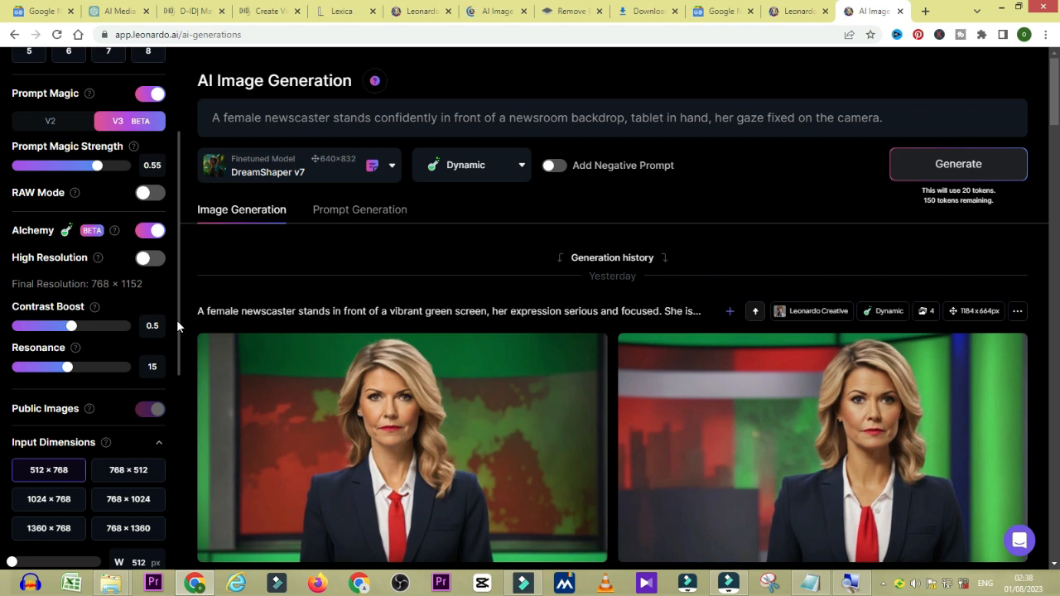
drag(180, 326, 183, 399)
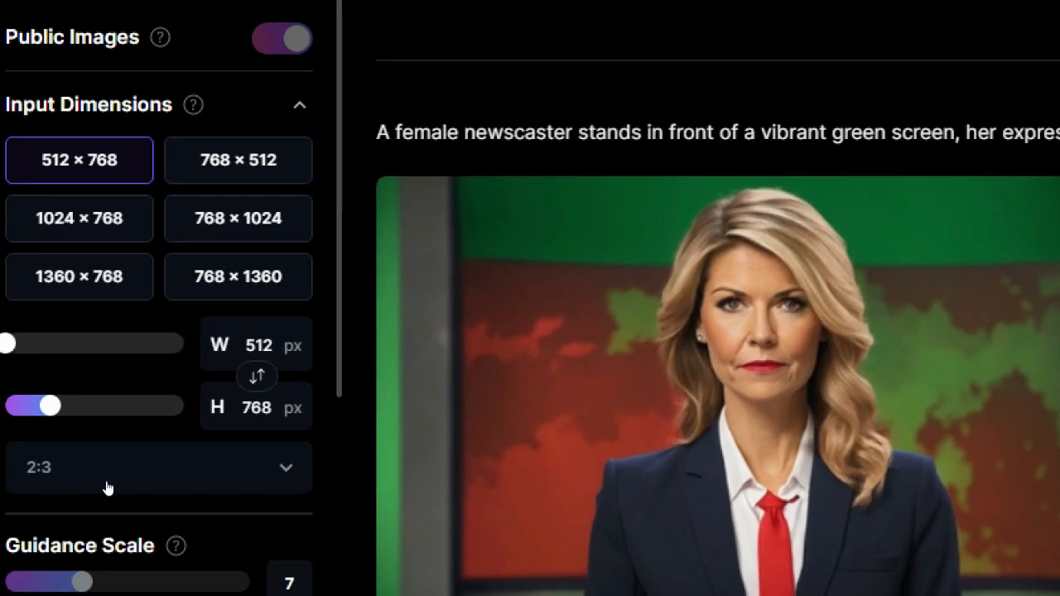
click(106, 487)
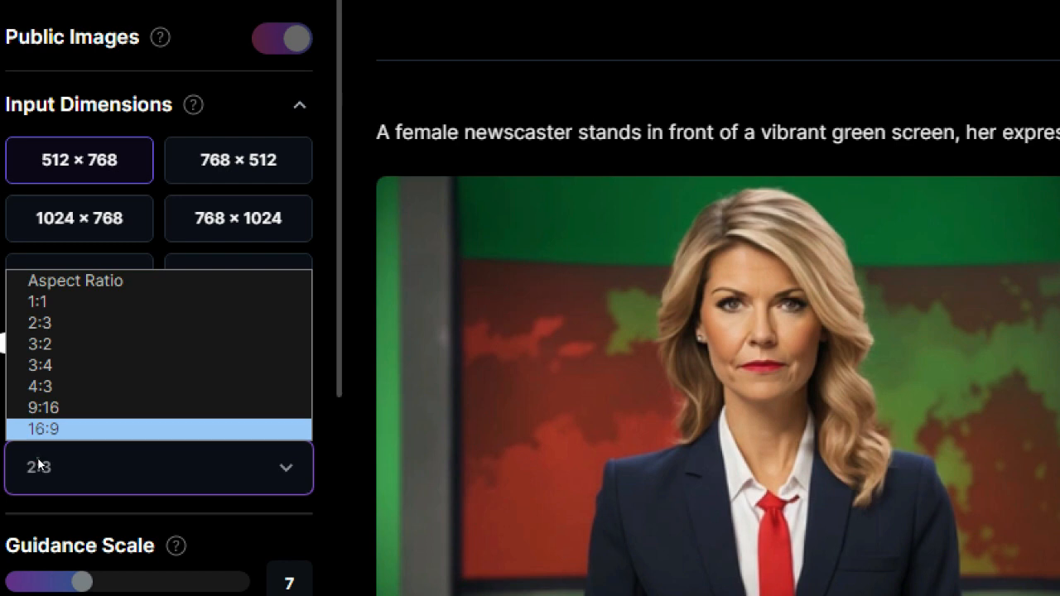
key(Return)
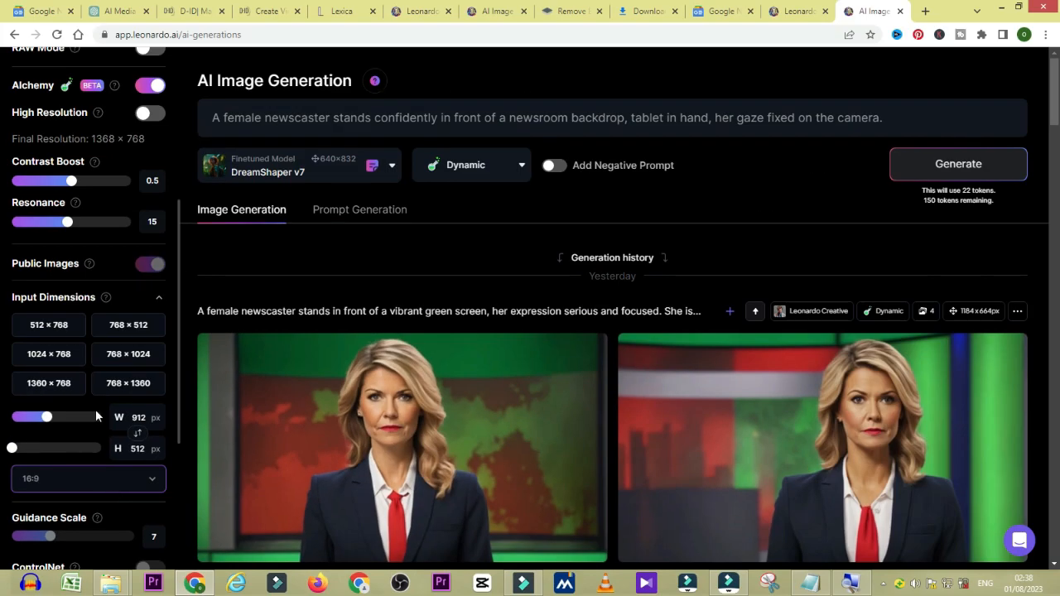
- Generate four prompt ideas from the basic idea "A female newscaster standing with microphone ready to deliver news"
click(339, 210)
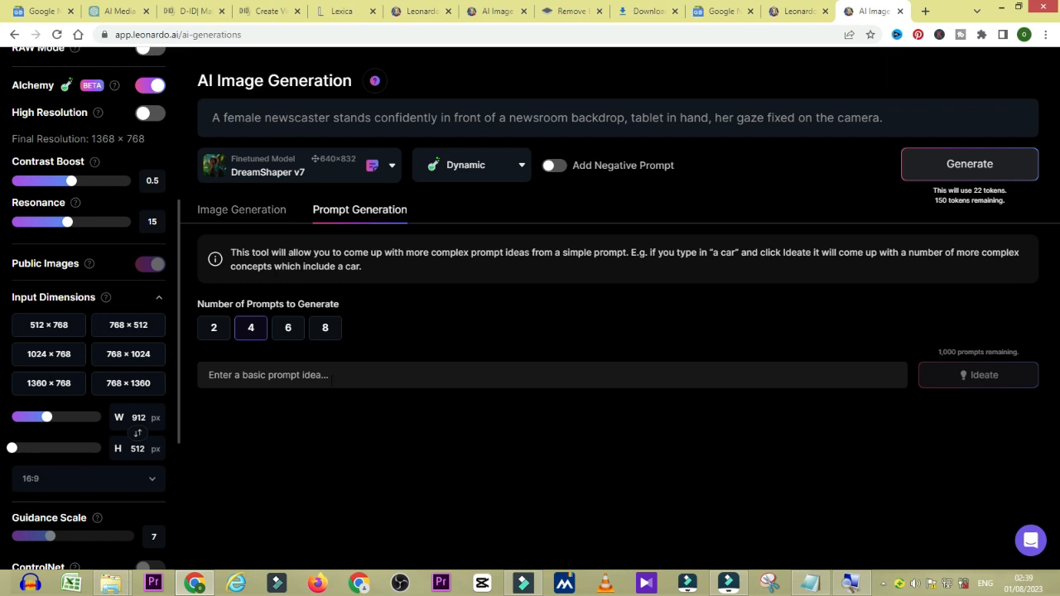
click(323, 377)
text(A)
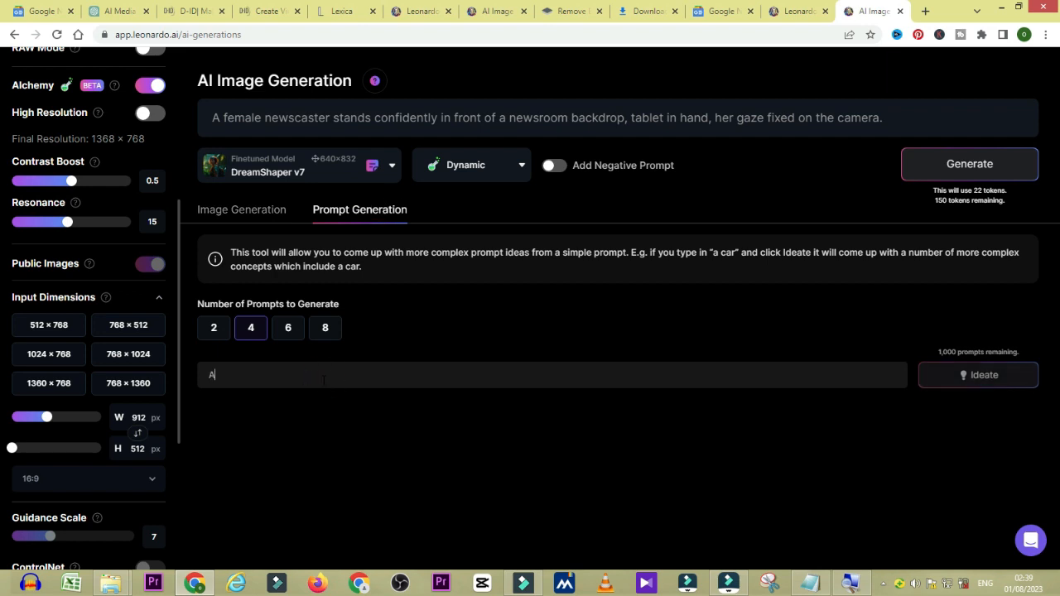
text( female newscaster)
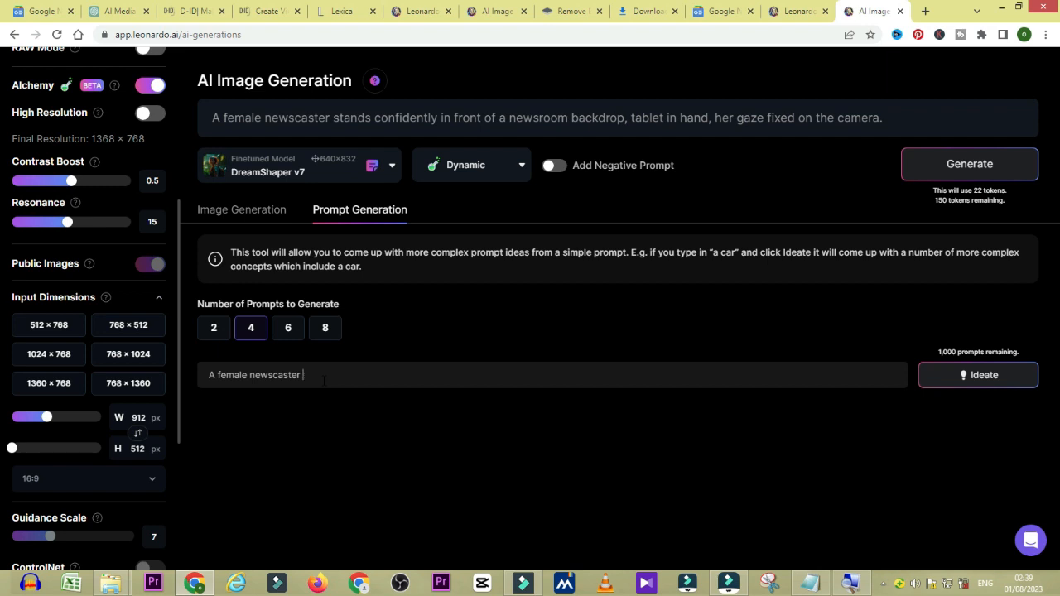
text(standing with microph)
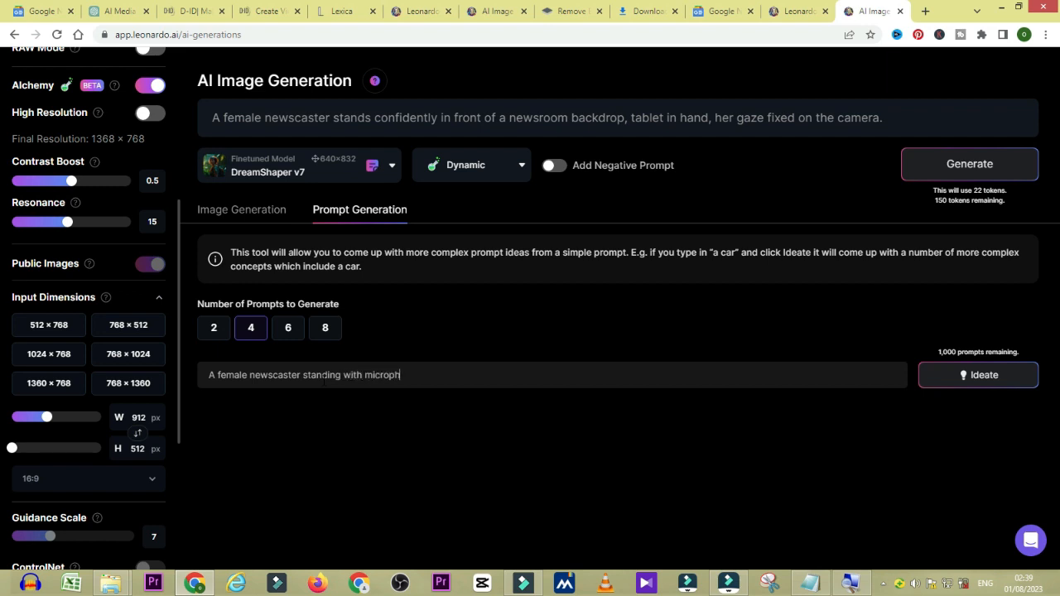
text(o)
text(ne)
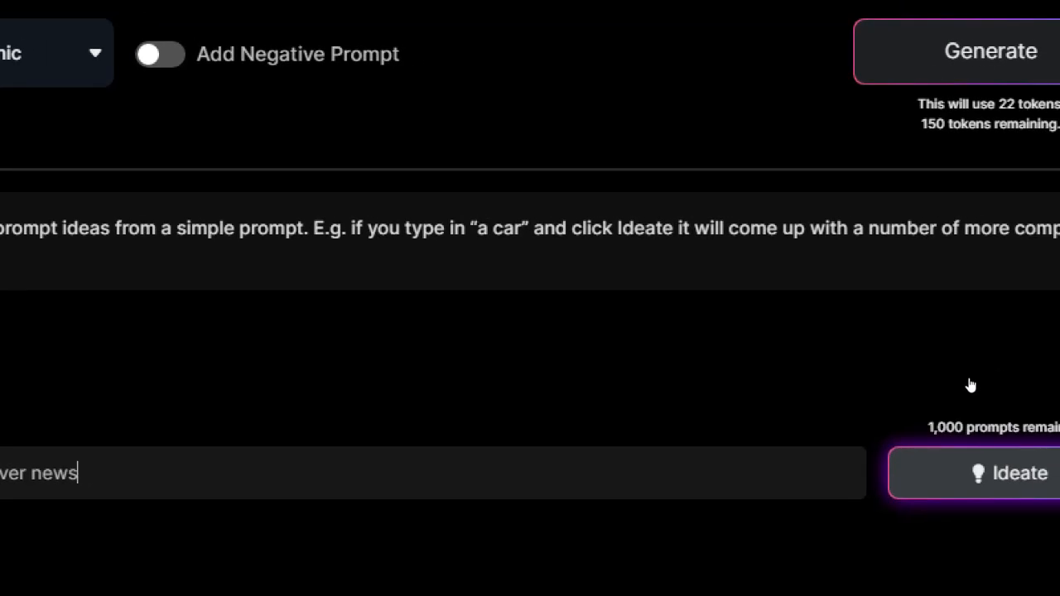
click(970, 385)
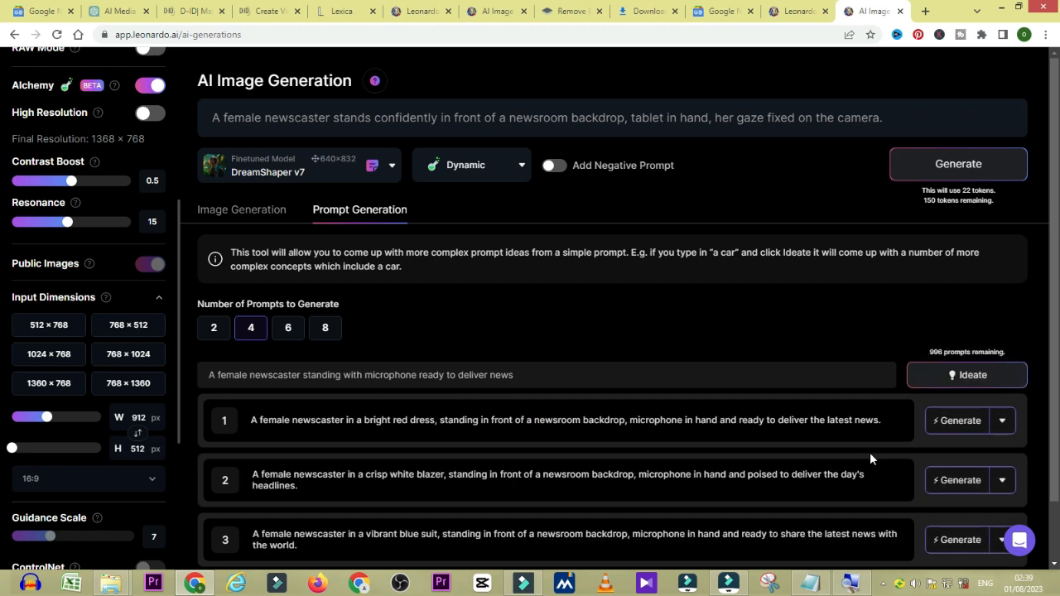
- Generate images from the first prompt idea, the newscaster in a bright red dress, and look over the four results
click(961, 421)
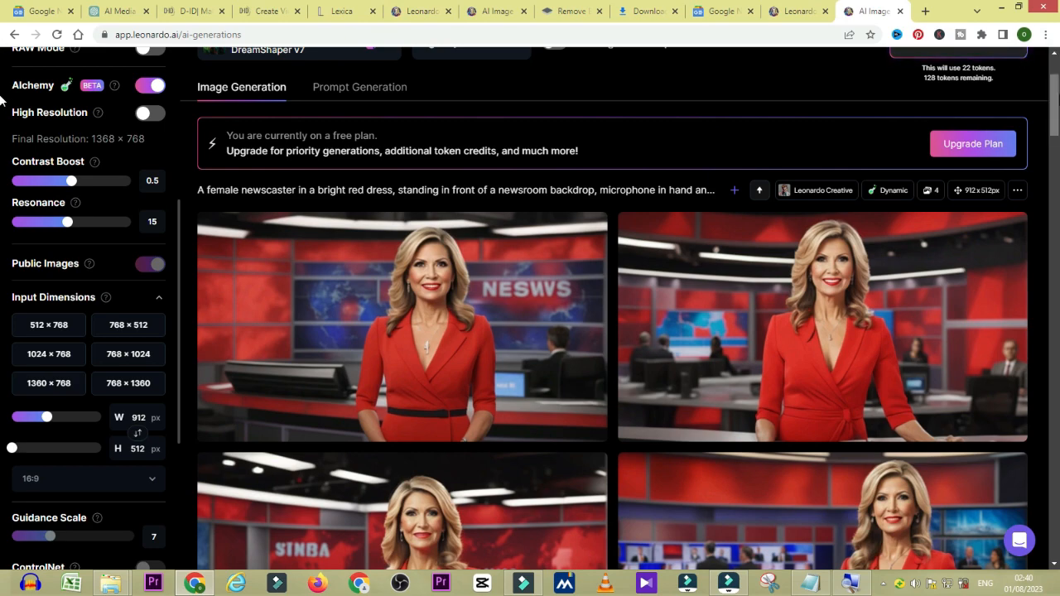
scroll(2, 137, down, 6)
scroll(2, 164, up, 4)
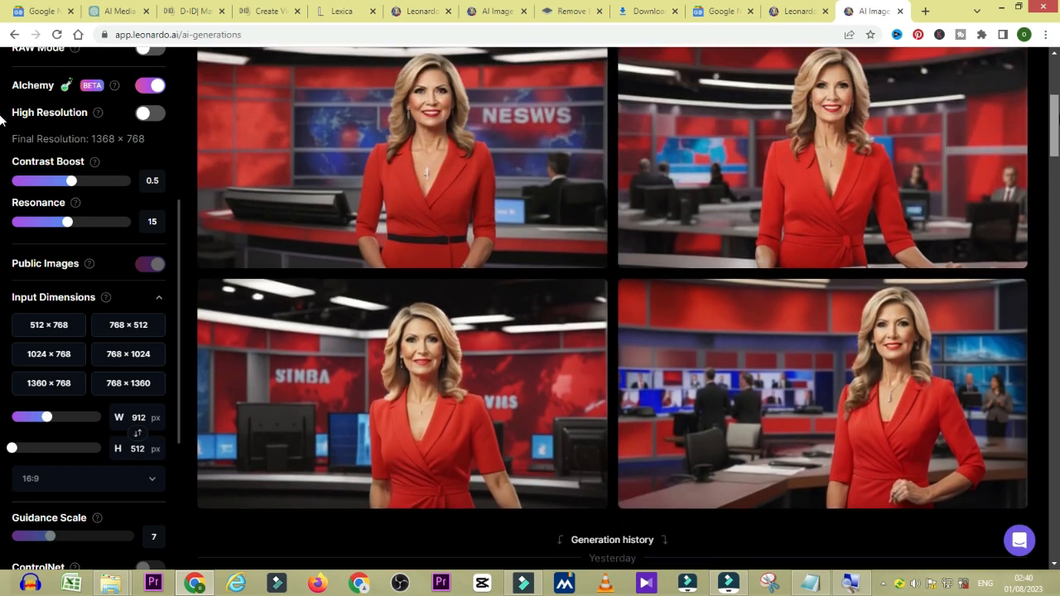
scroll(3, 138, down, 2)
scroll(3, 138, up, 1)
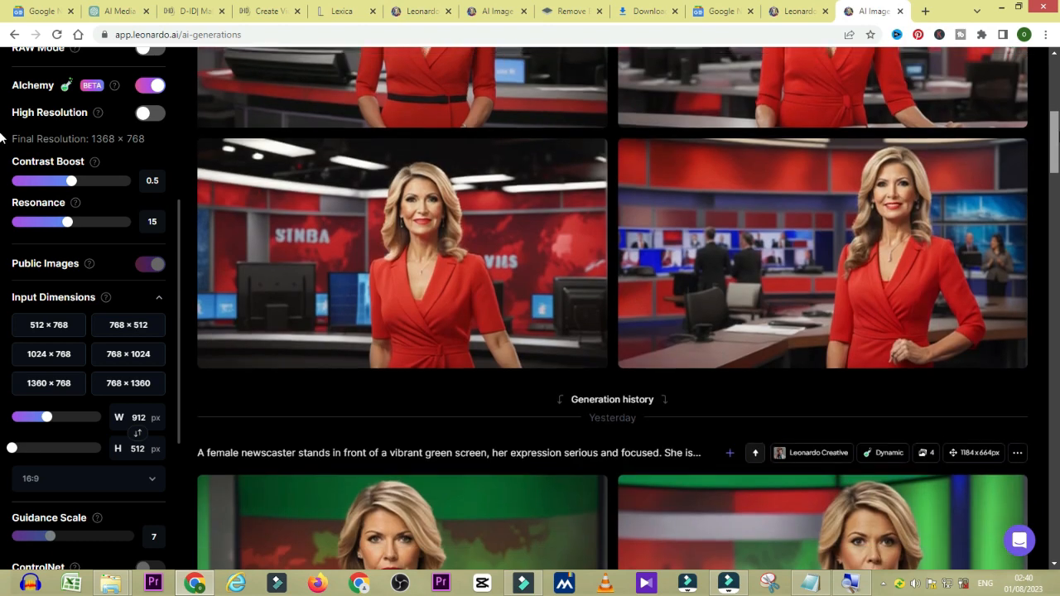
scroll(3, 136, up, 2)
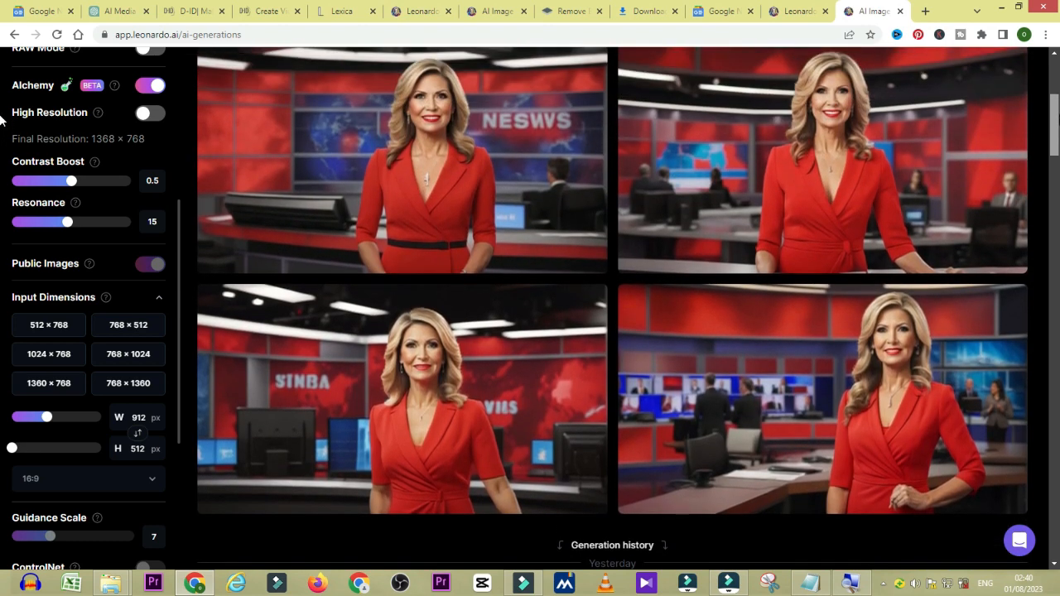
scroll(3, 118, up, 1)
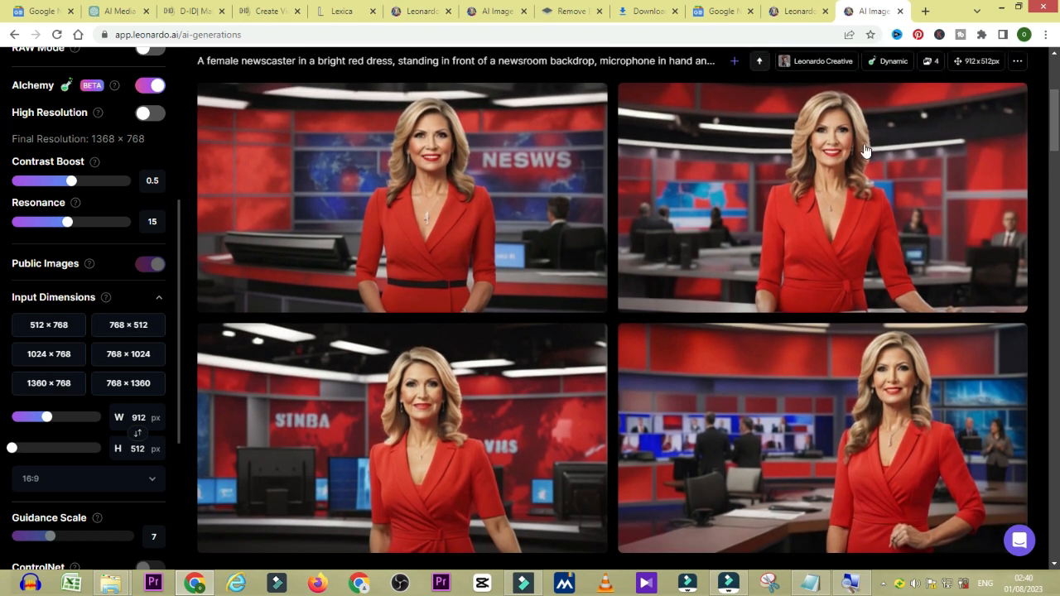
- Enlarge the first red-dress newscaster image and download it as a JPEG into the Downloads folder
mouse_move(539, 168)
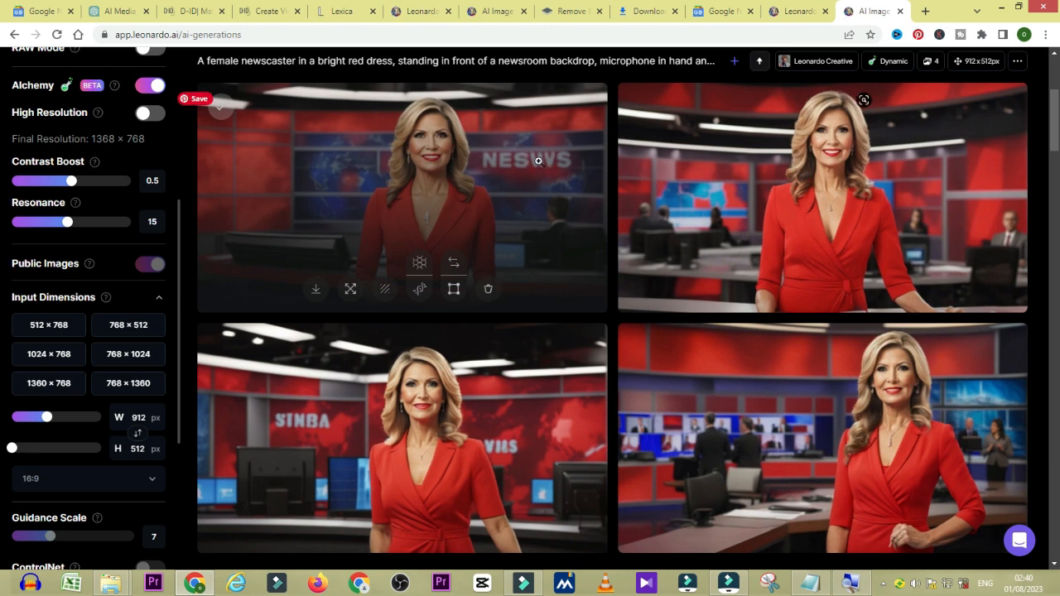
click(538, 161)
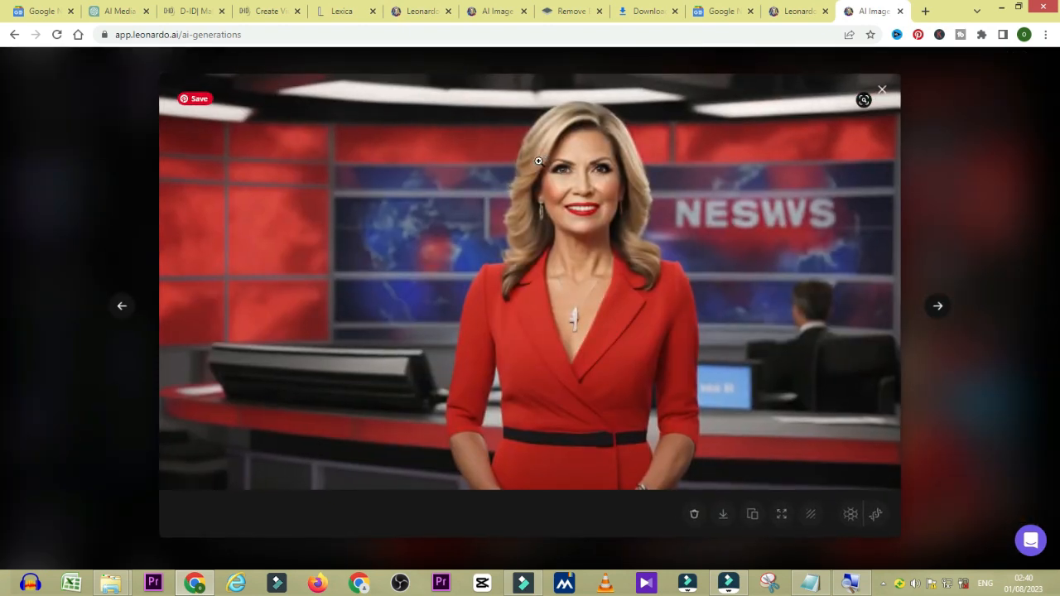
click(724, 522)
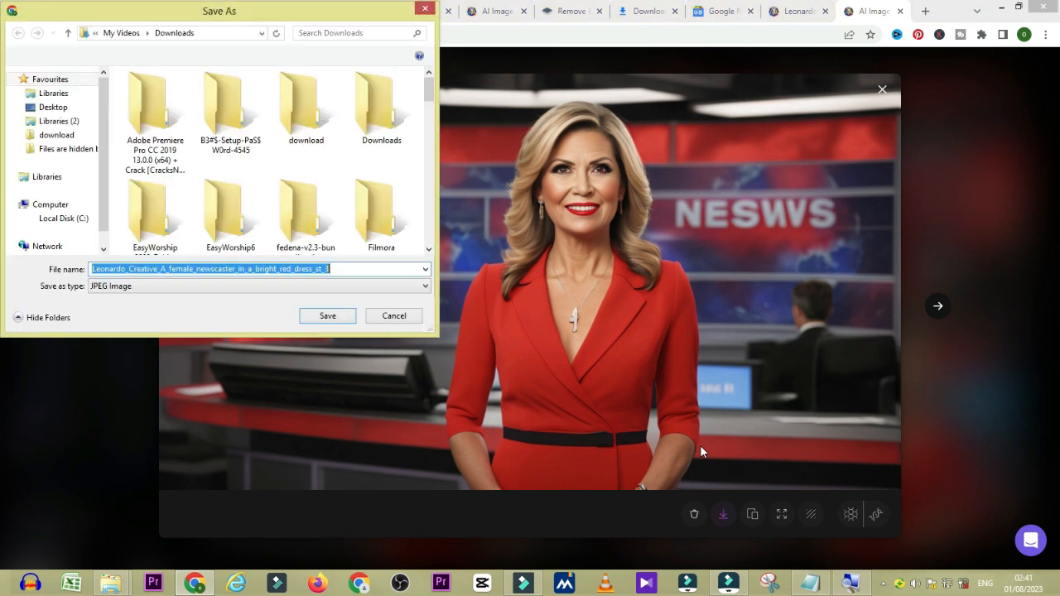
click(328, 315)
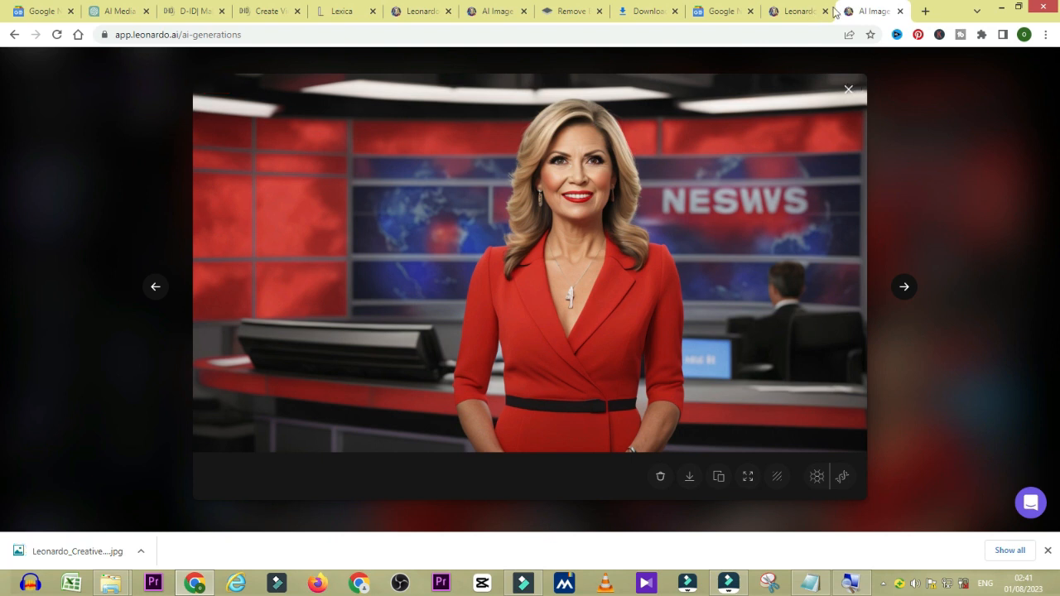
- Search Google for "remove bg" in a new browser tab and open the remove.bg site
click(926, 12)
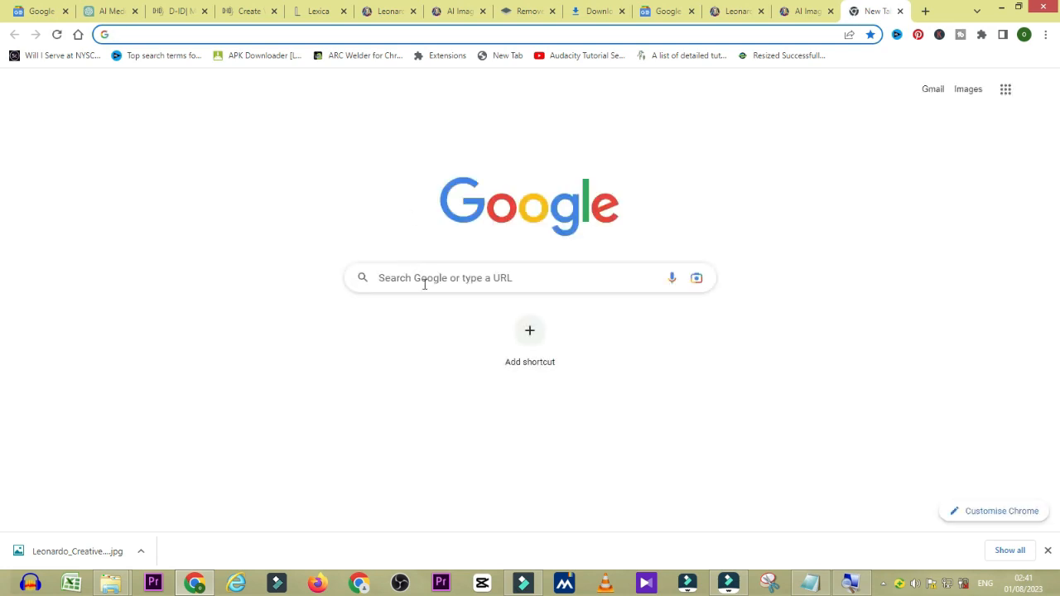
click(423, 281)
text(re)
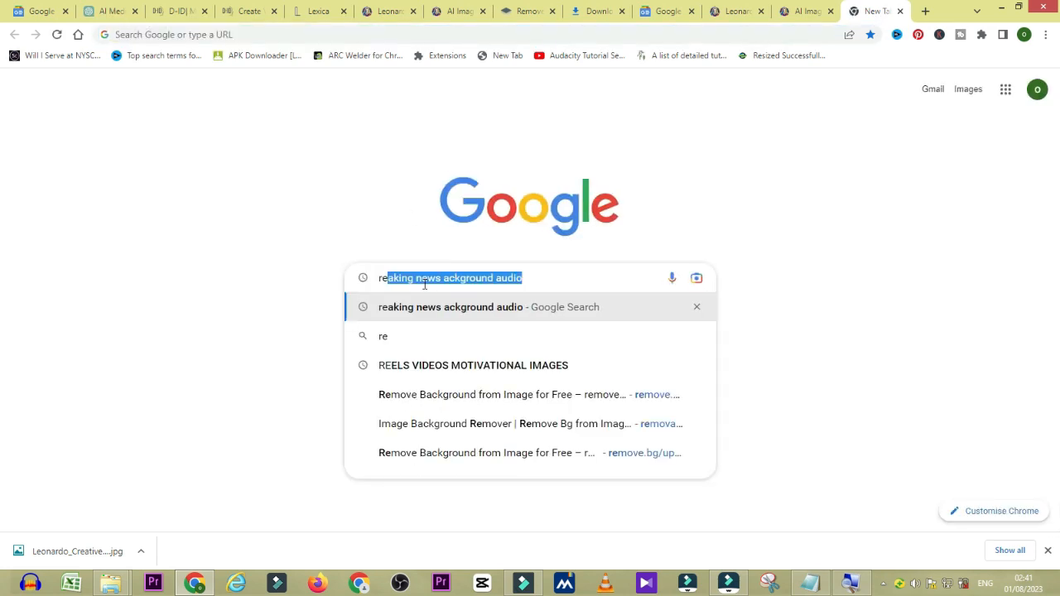
text(mo)
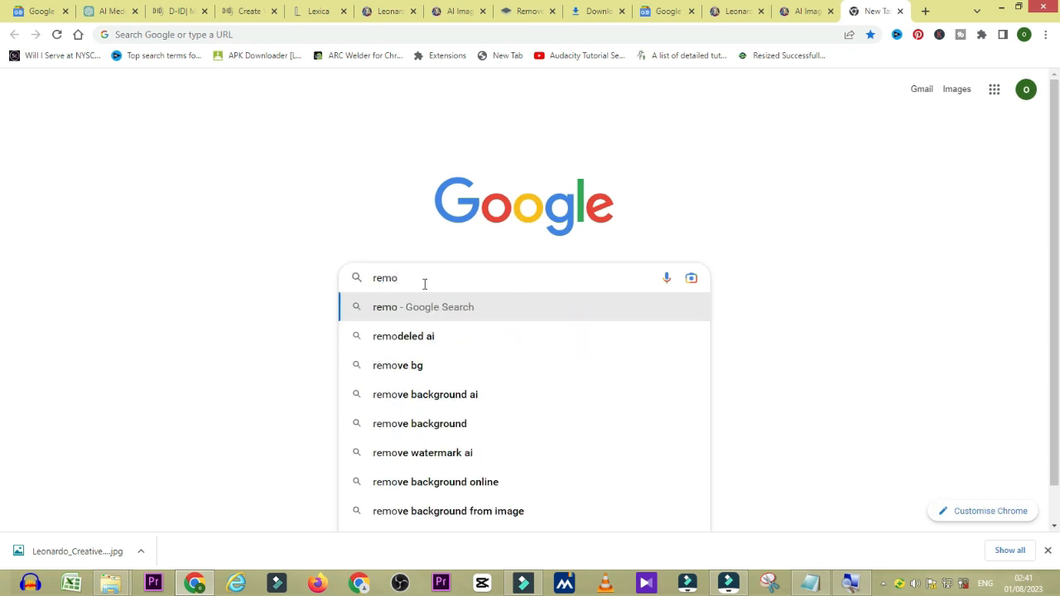
click(399, 366)
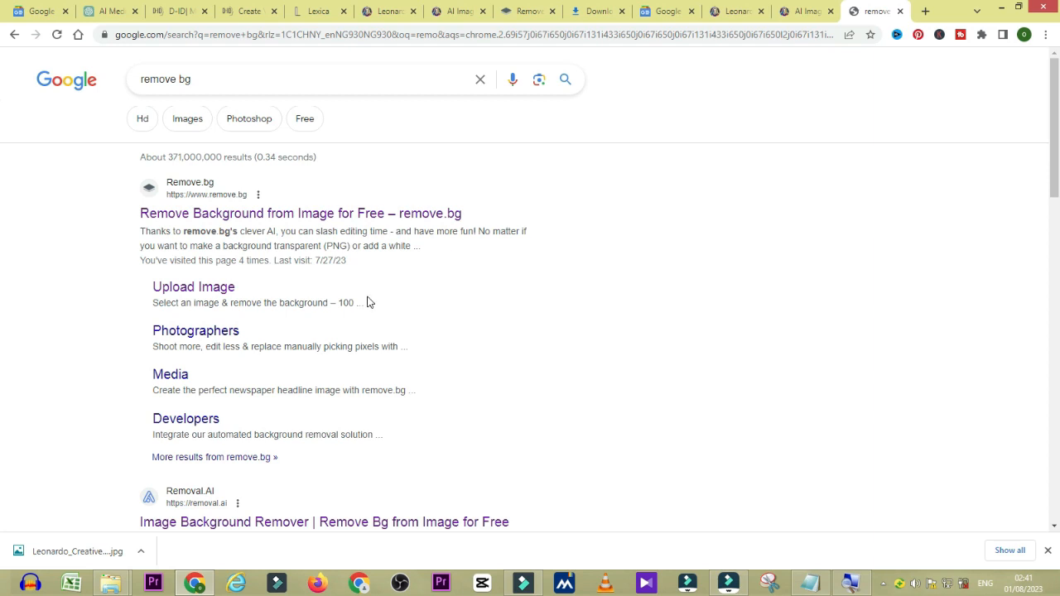
click(295, 216)
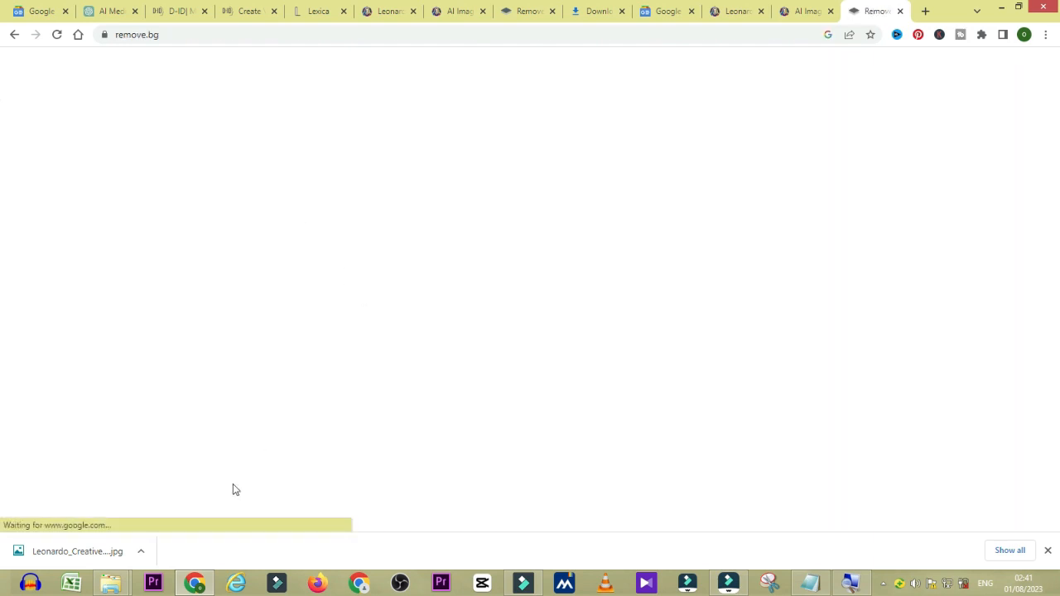
- Show the downloaded newscaster JPEG in its folder and upload it to remove.bg for background removal
click(141, 550)
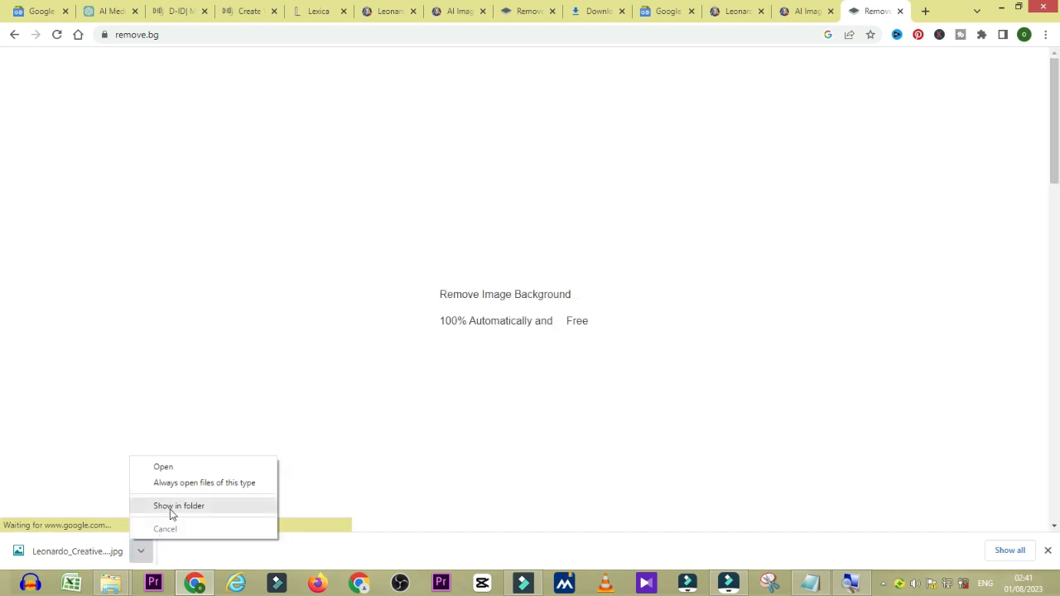
click(173, 507)
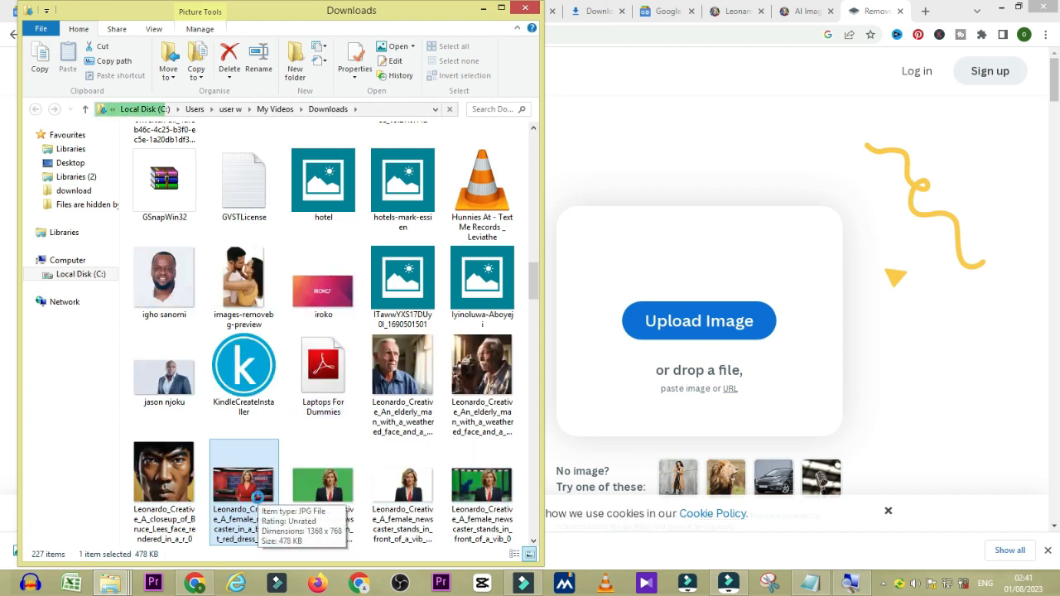
drag(244, 495, 659, 338)
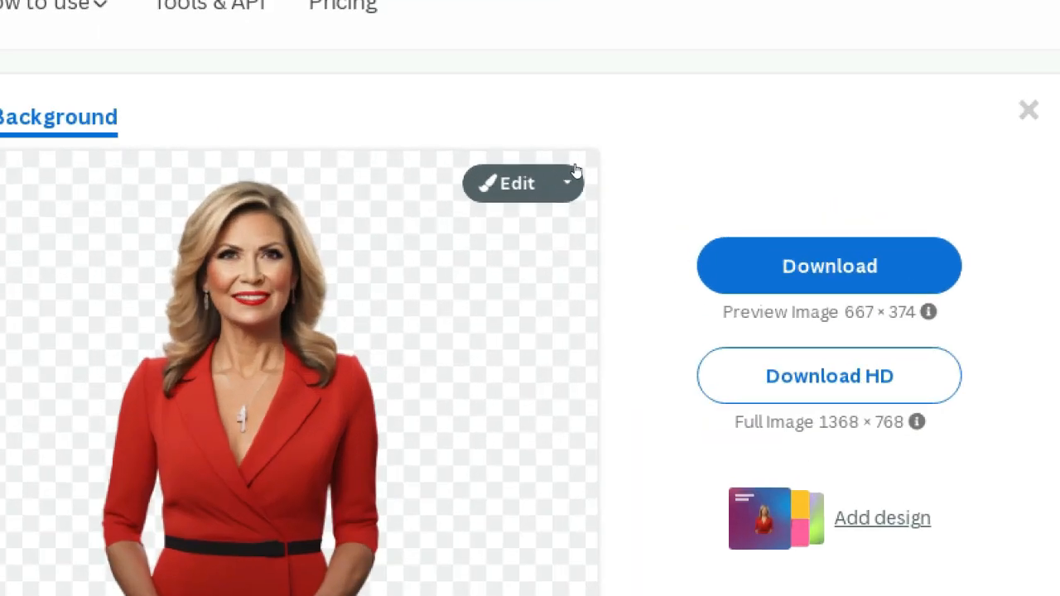
- Edit the cut-out newscaster image and give it a solid green color background
click(574, 171)
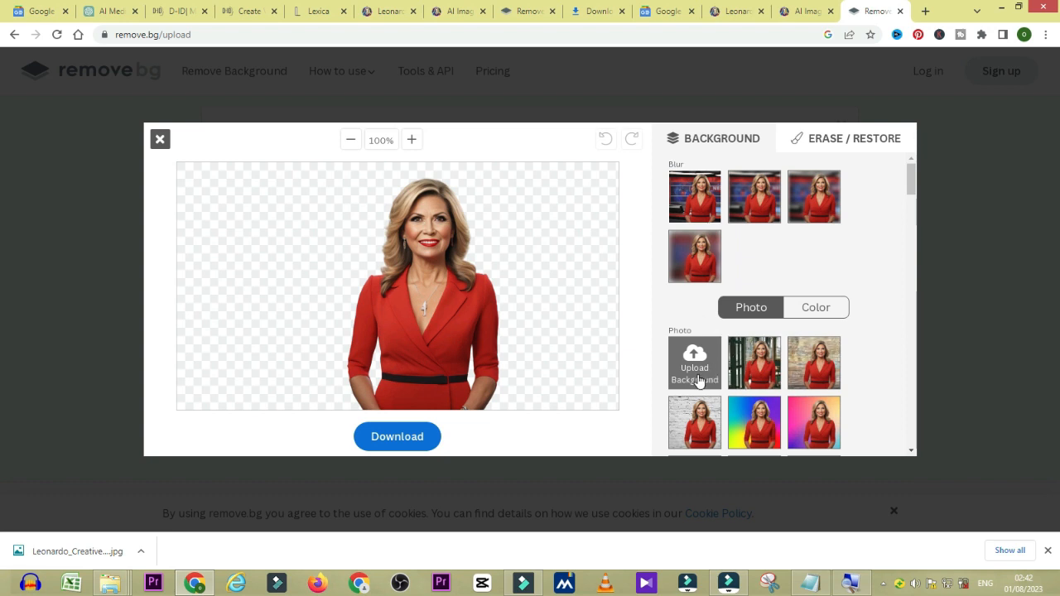
click(810, 309)
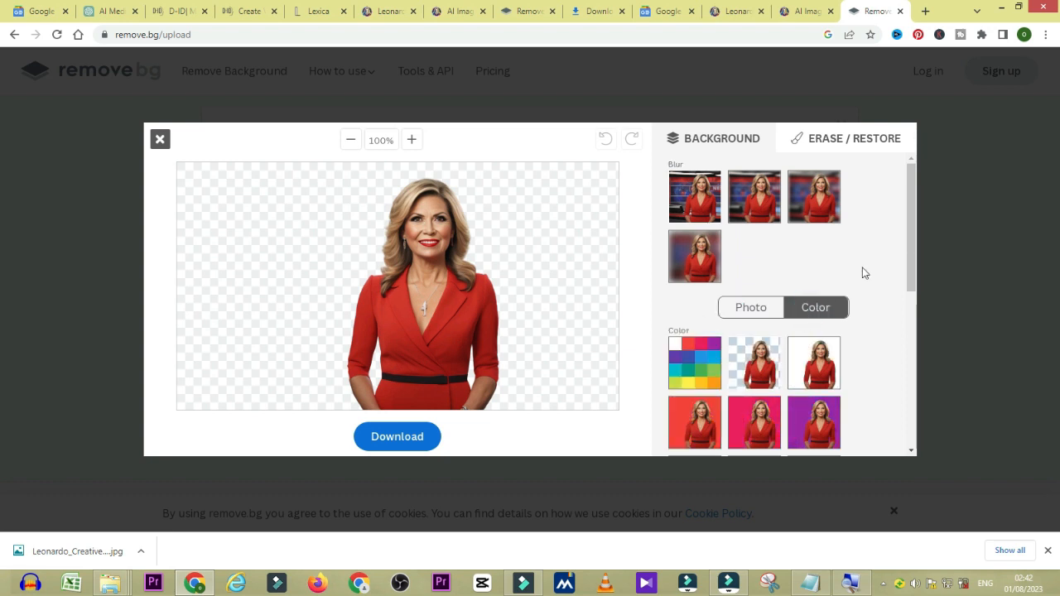
drag(914, 228, 914, 318)
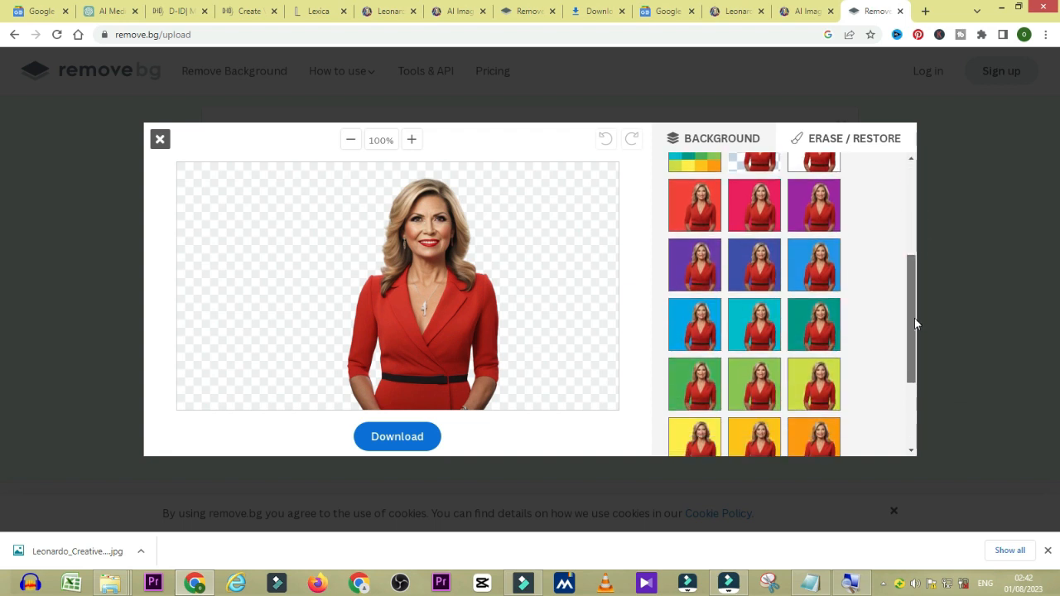
click(696, 388)
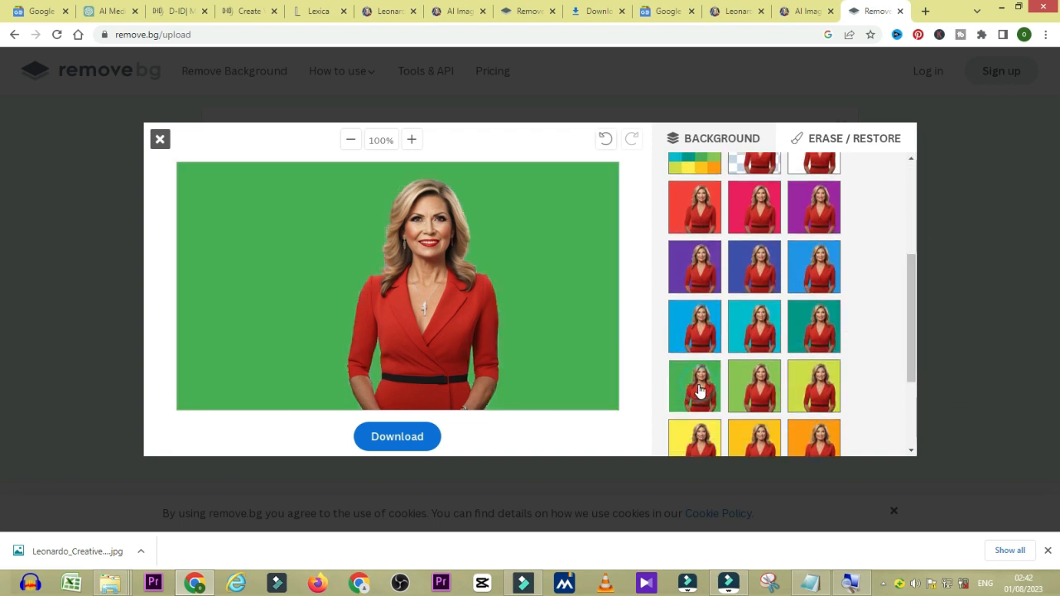
- Download the green-background newscaster image as a PNG into the Downloads folder and dismiss the download prompt
click(396, 439)
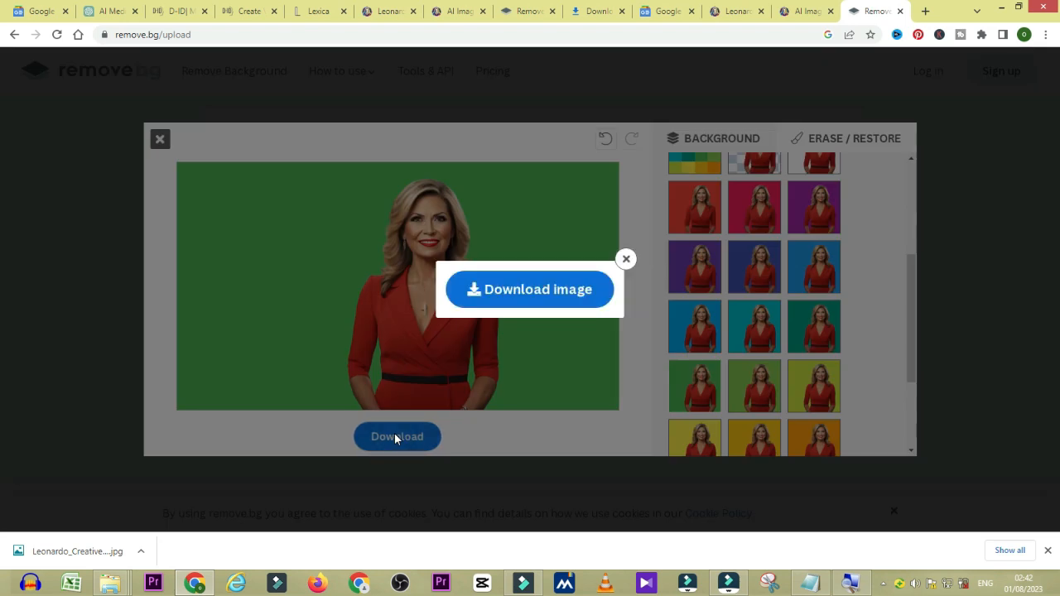
click(524, 300)
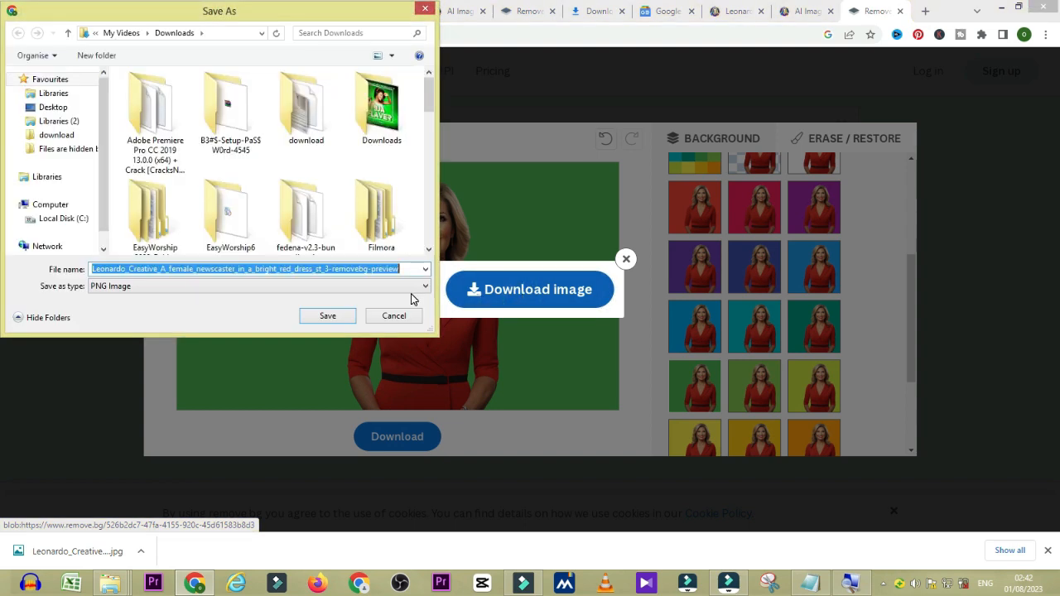
click(329, 318)
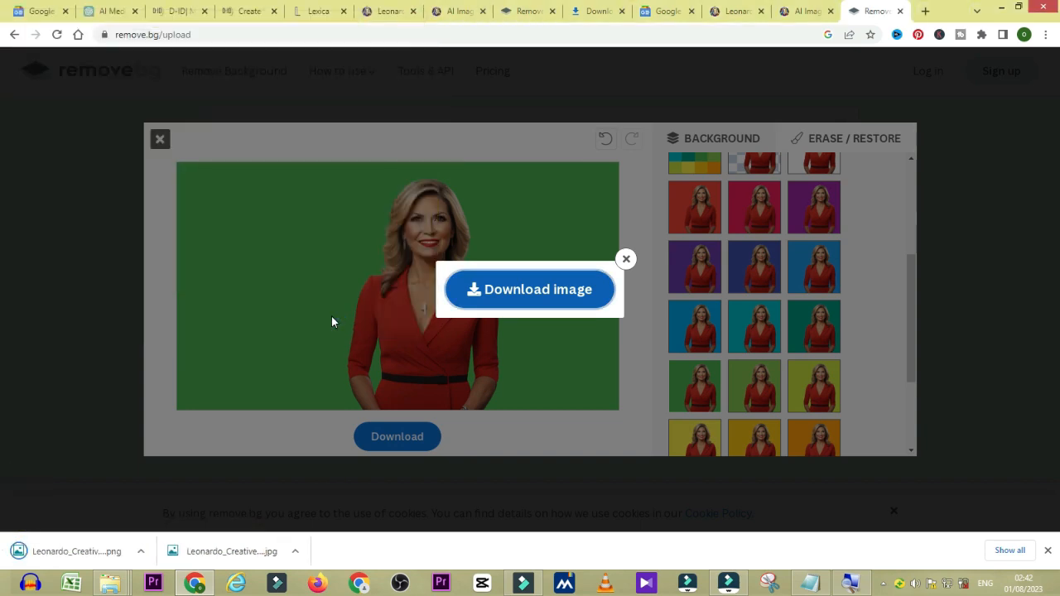
click(627, 259)
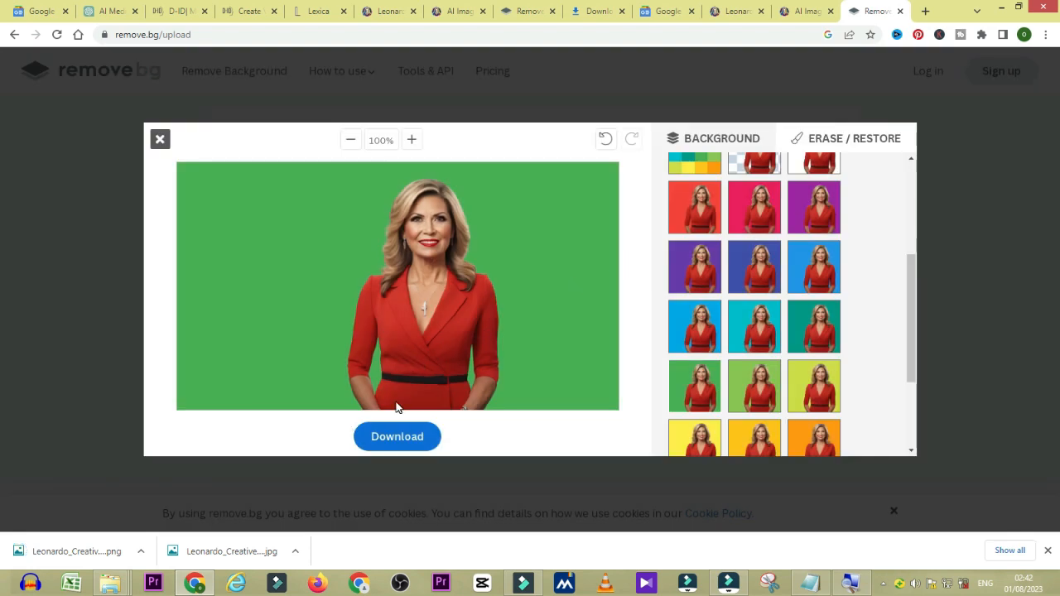
- Search Google for "canva" in a new browser tab
click(925, 8)
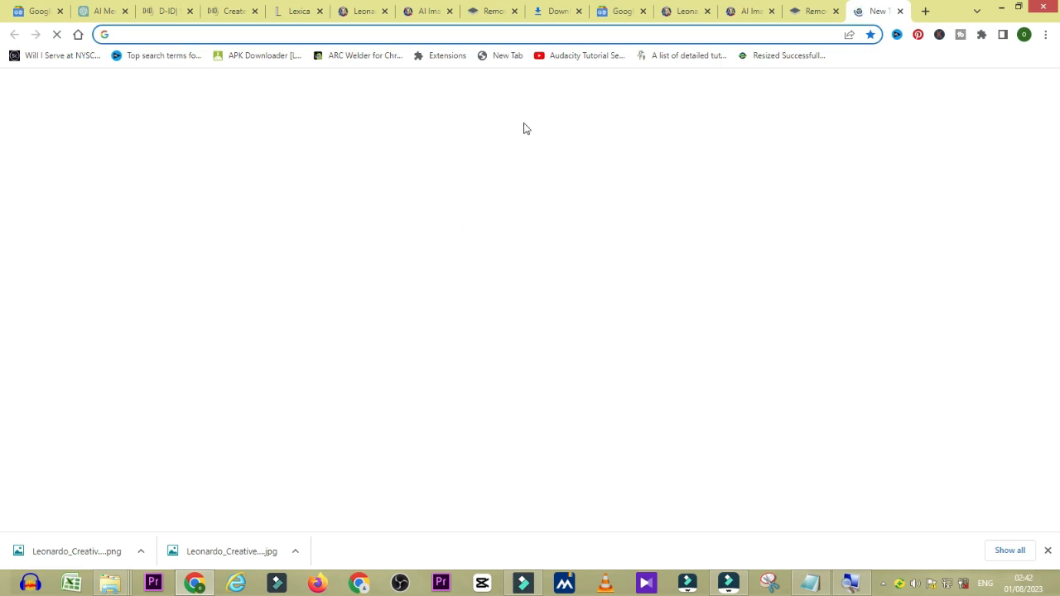
click(449, 273)
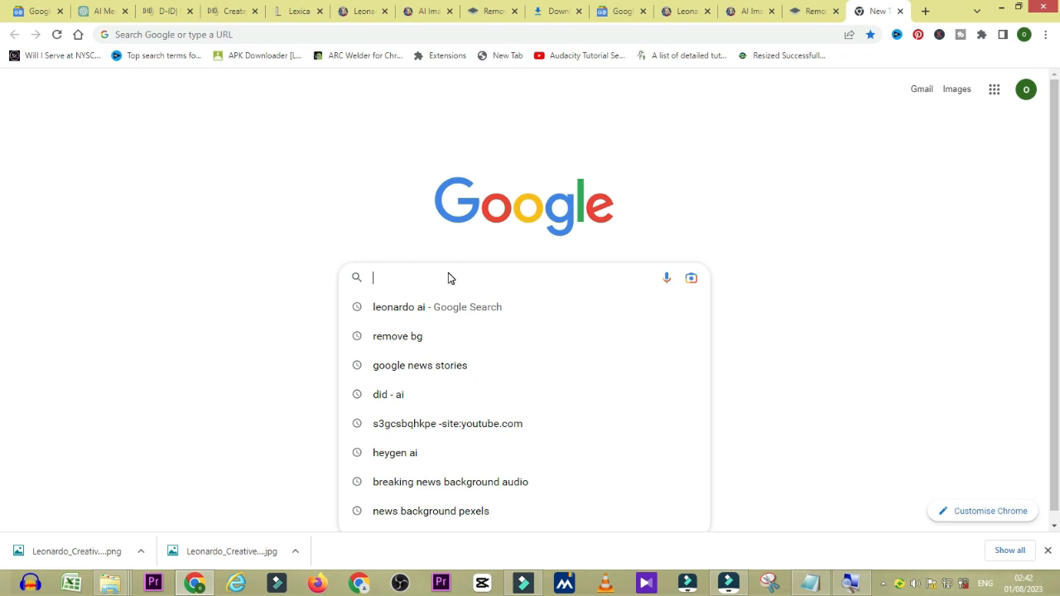
text(canva)
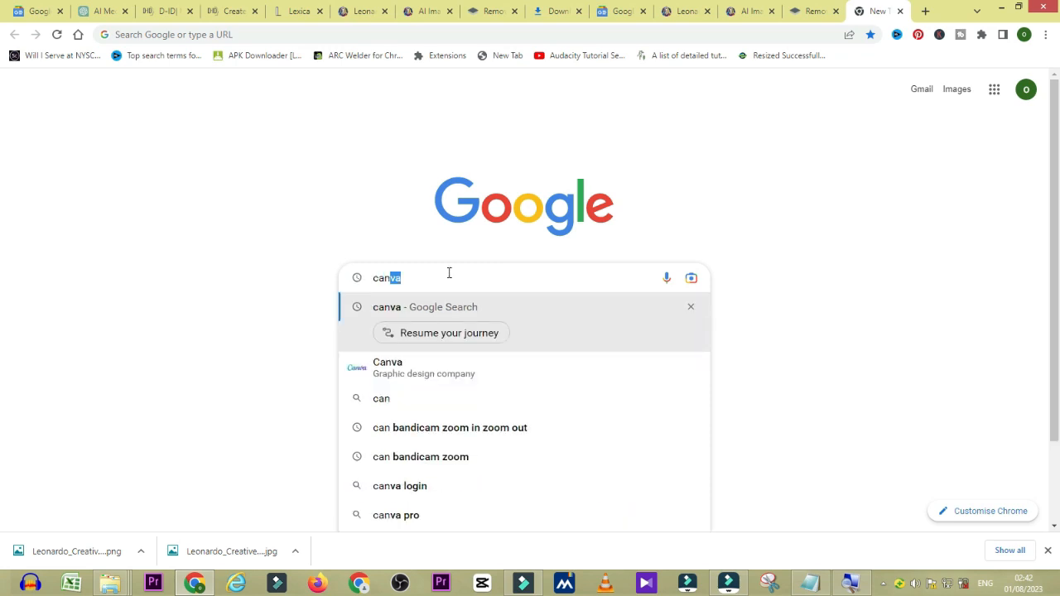
click(407, 368)
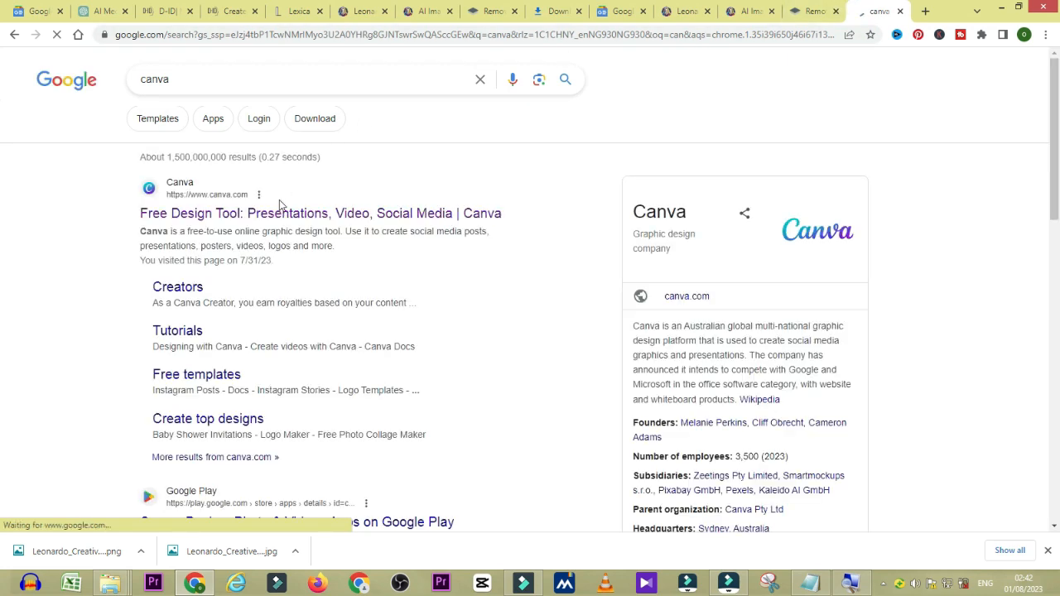
- Open the Canva site from the search results and search its templates for "news background"
click(269, 214)
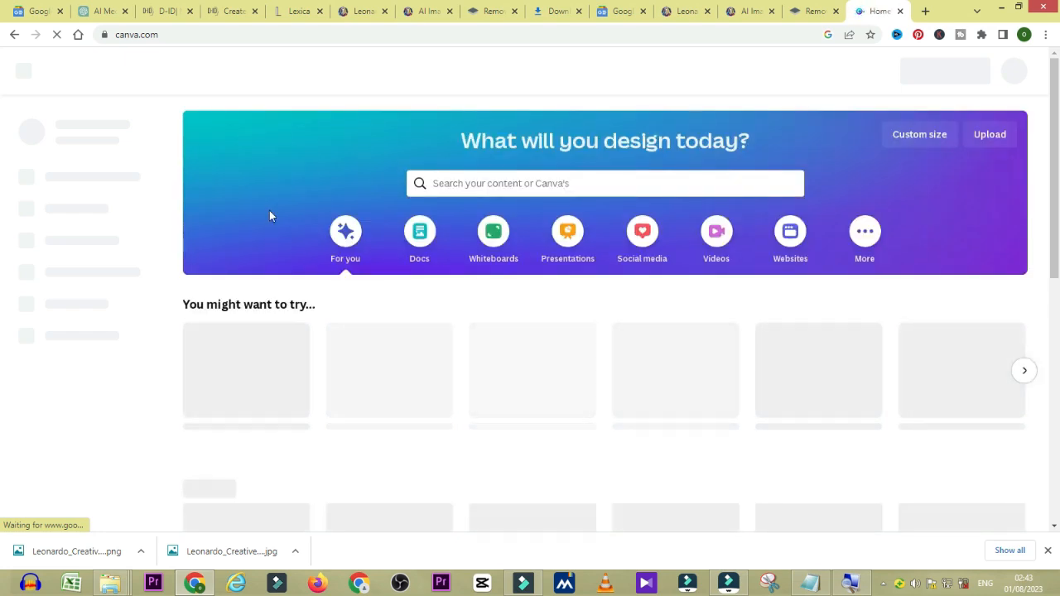
click(476, 185)
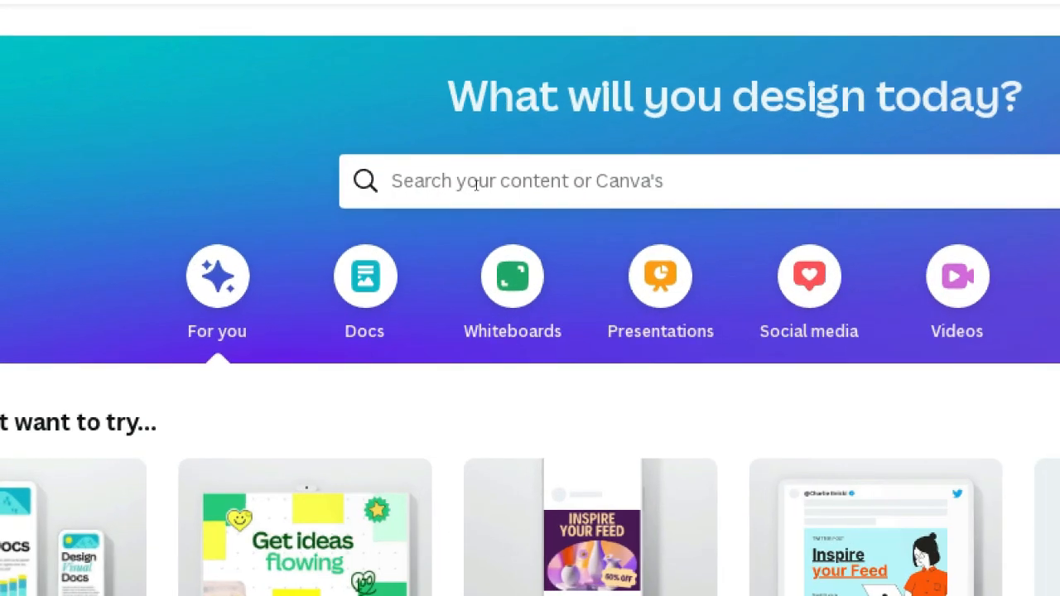
text(ne)
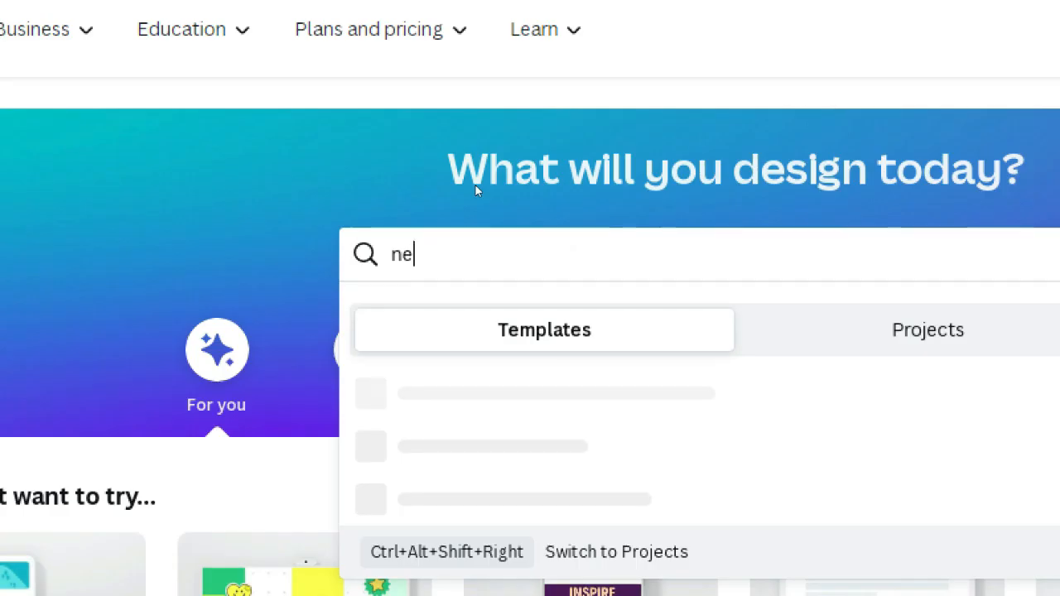
text(w)
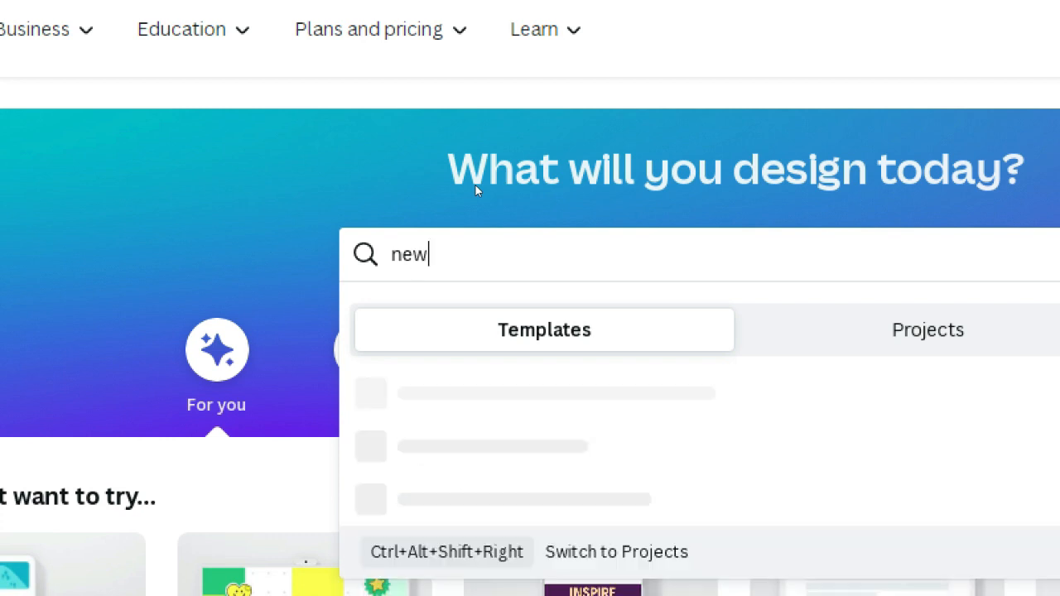
text(s)
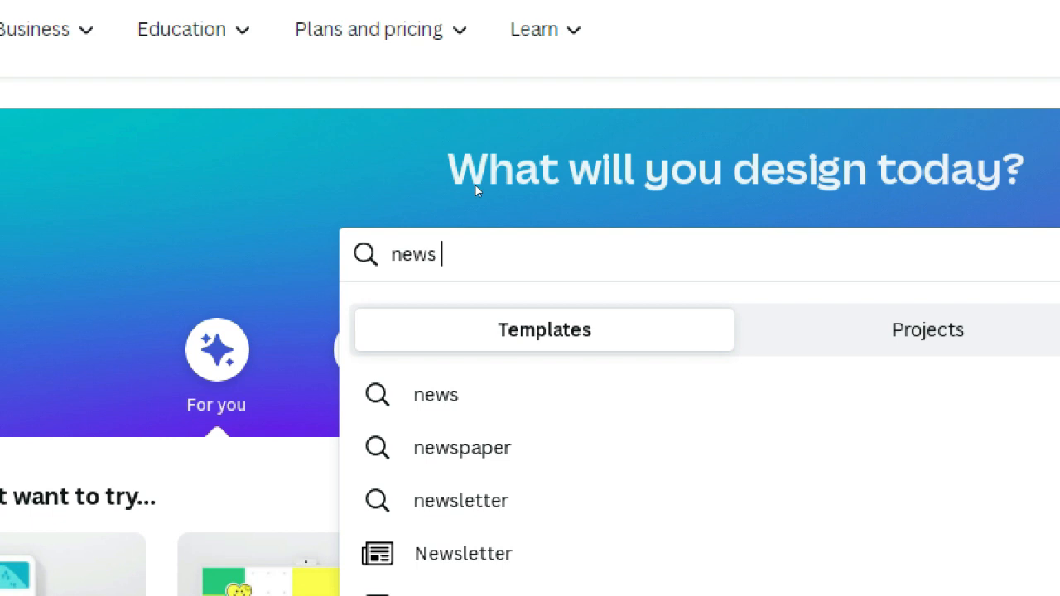
text( a)
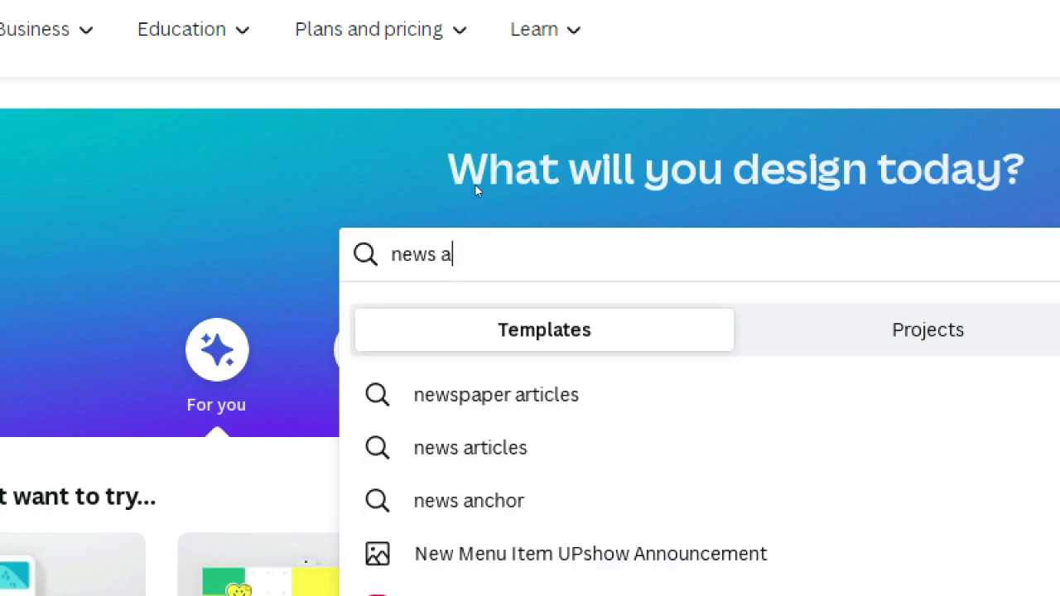
key(BackSpace)
text(back)
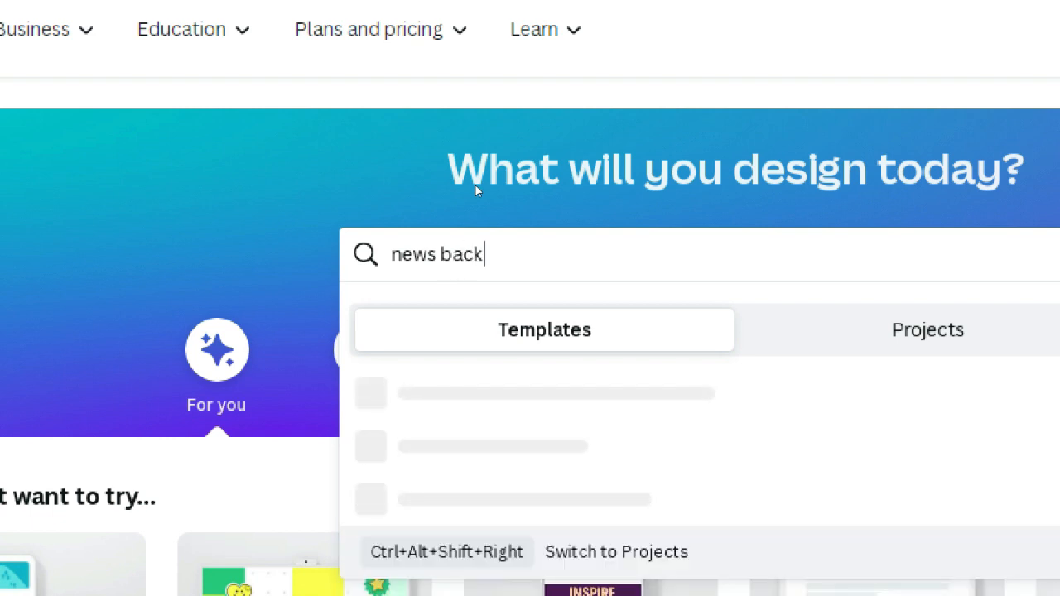
text(grou)
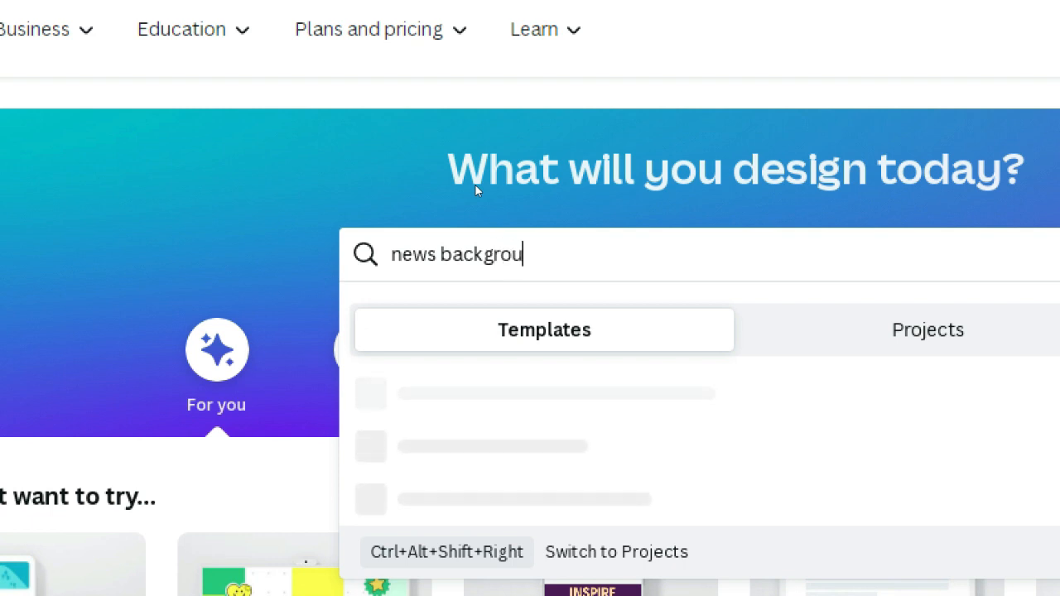
text(nd)
key(Return)
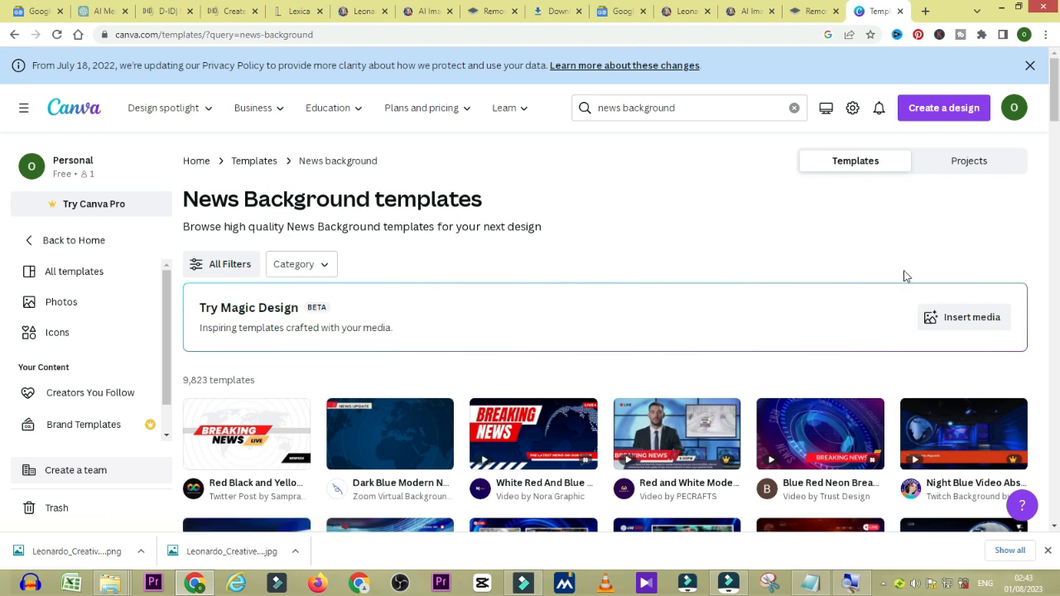
- Find the "purple bold breaking news twitter post" template among the news background results and open it for customizing
scroll(1056, 116, down, 1)
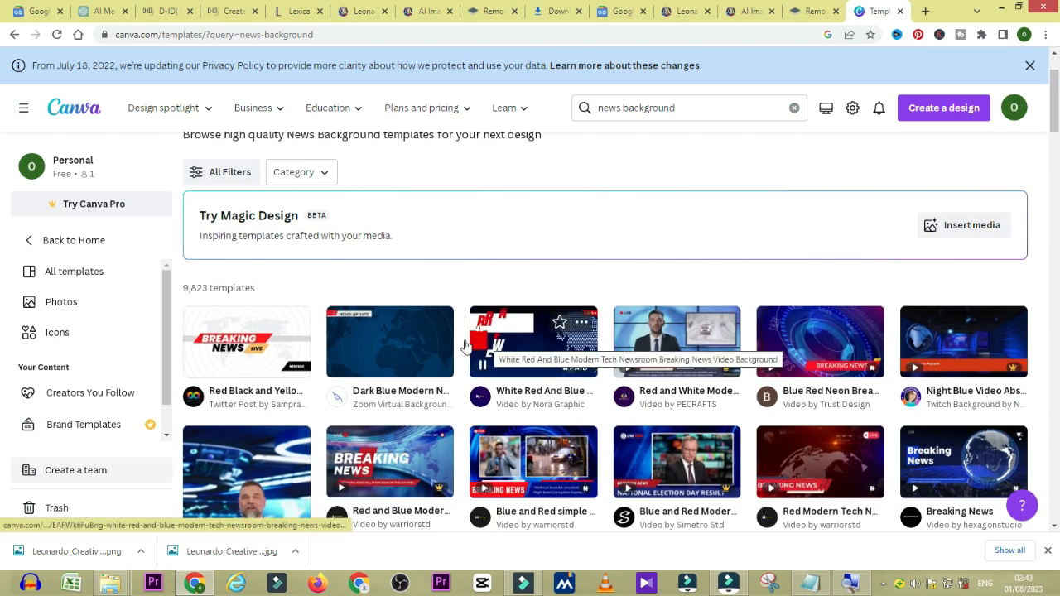
click(280, 374)
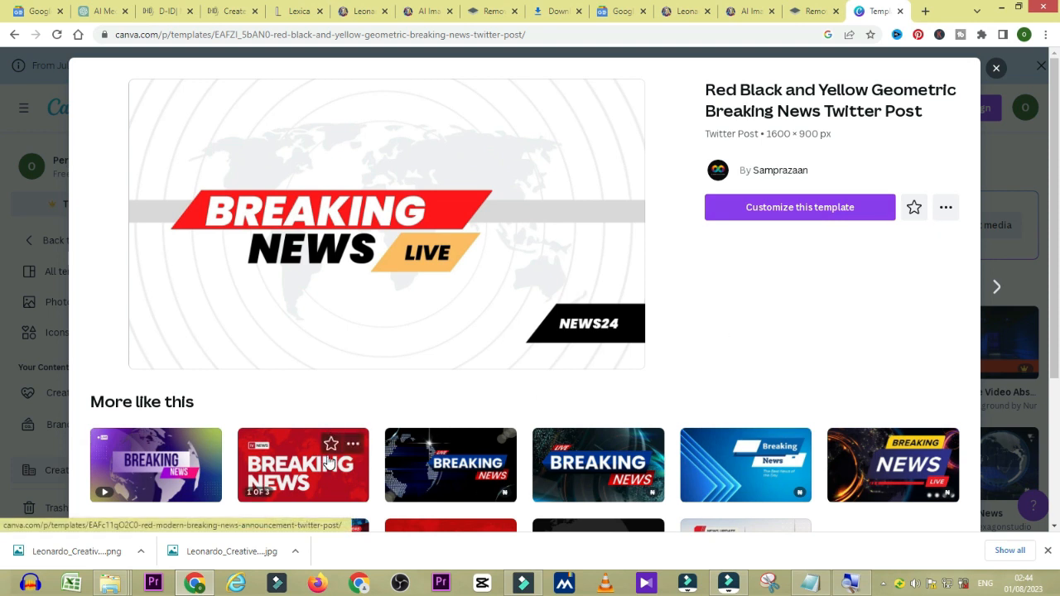
click(198, 475)
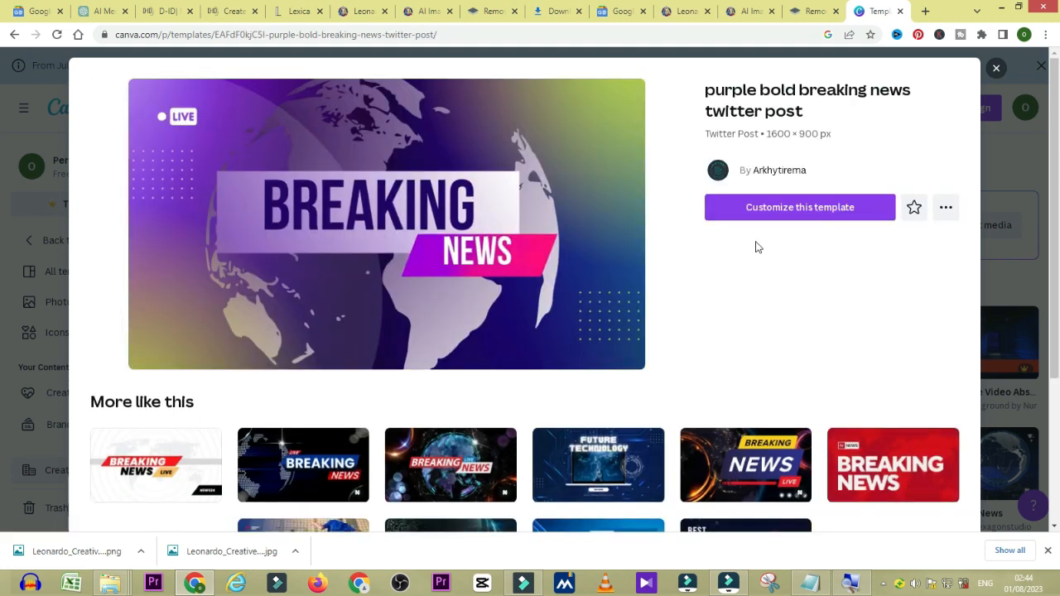
click(840, 217)
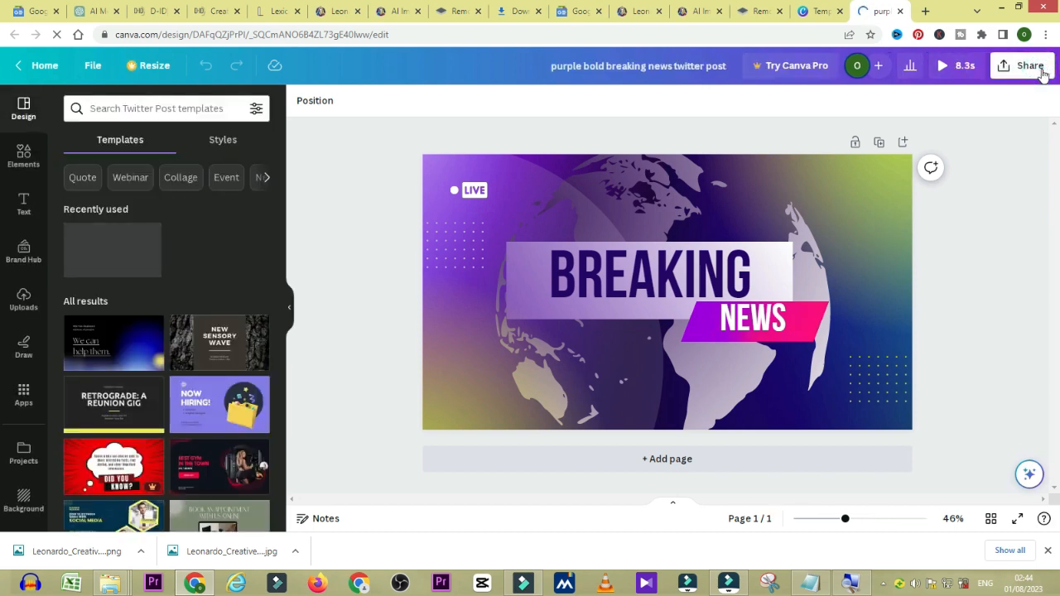
- Download the breaking news design as a JPG file
click(1042, 73)
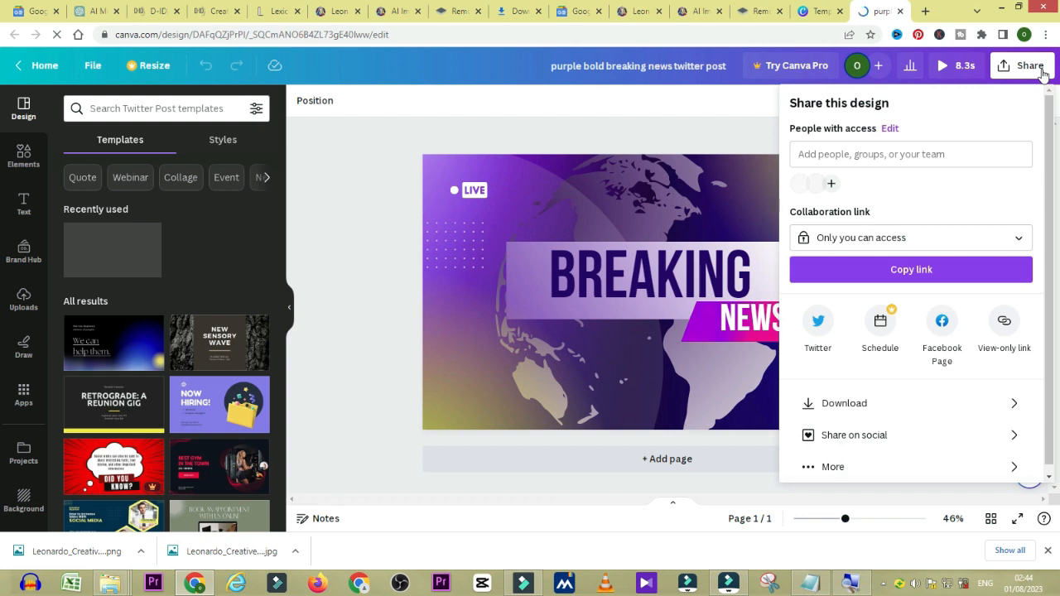
click(895, 405)
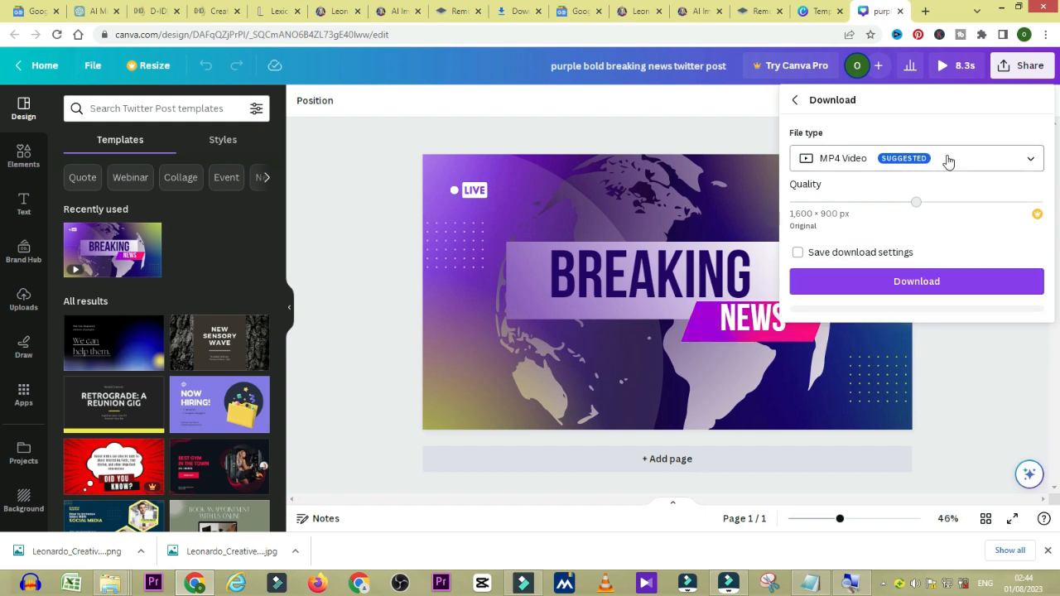
click(949, 161)
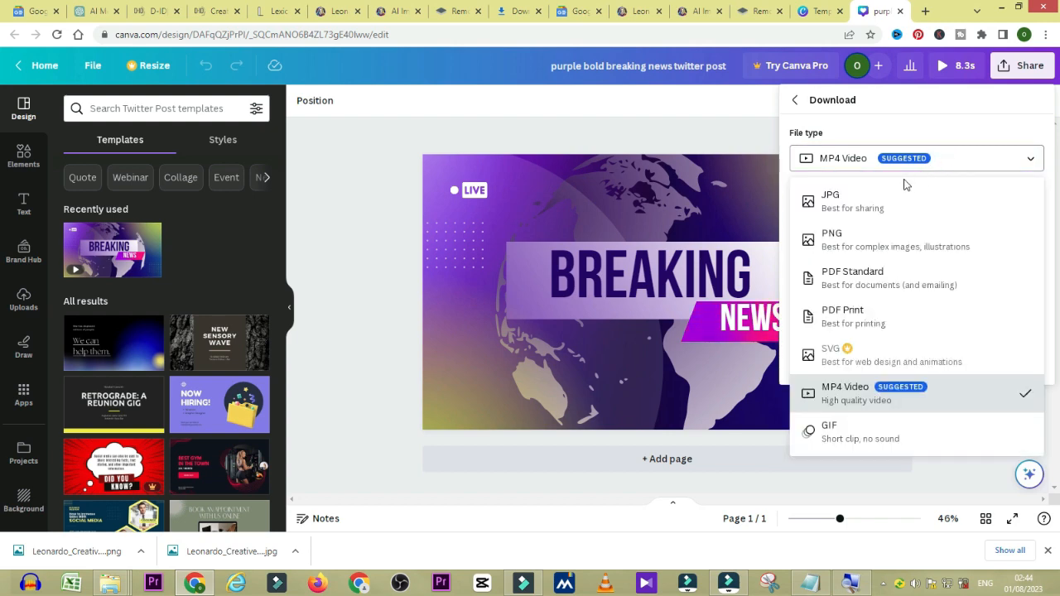
click(881, 204)
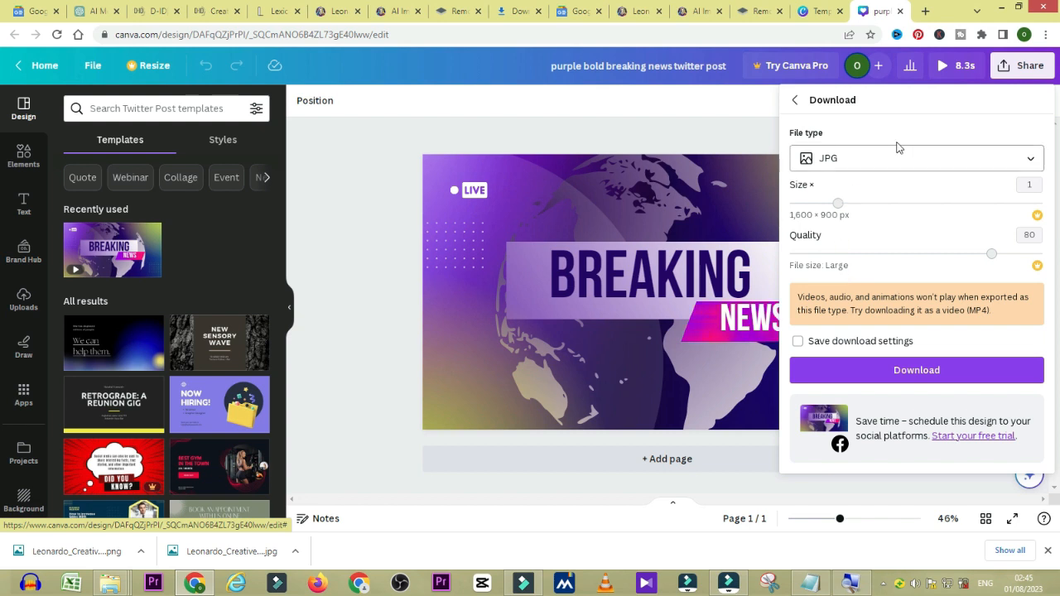
click(853, 370)
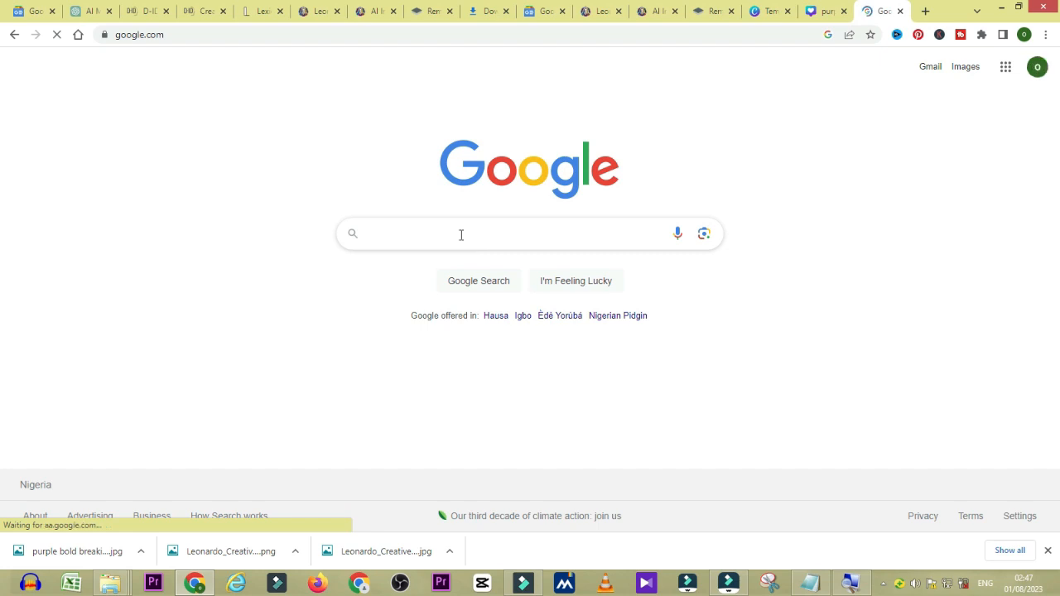
- Search Google for "pixaay breaking news music" and open Pixabay's Breaking News Music page
click(459, 234)
text(pix)
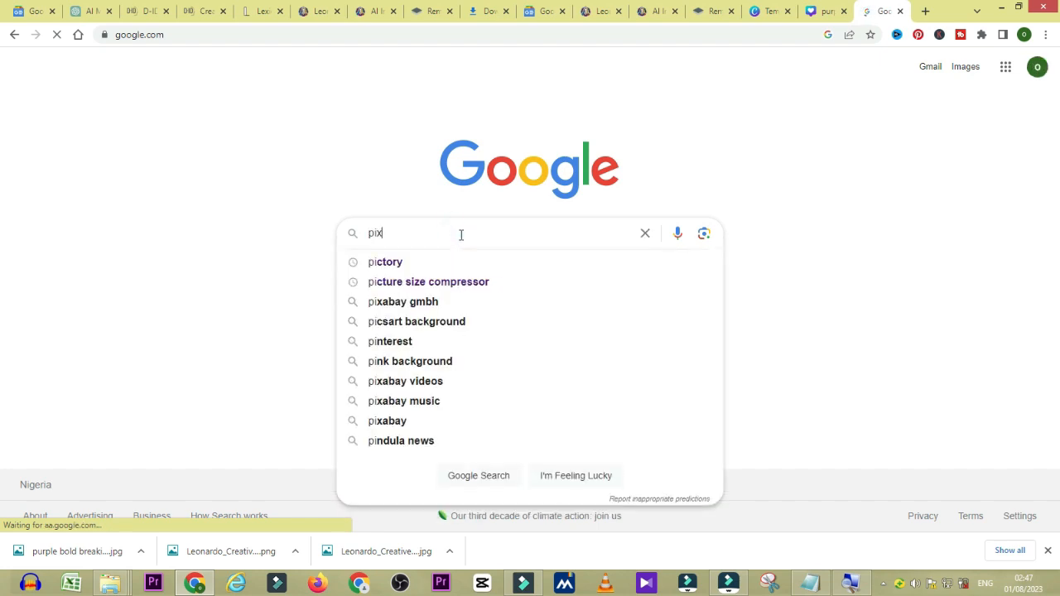
text(aay)
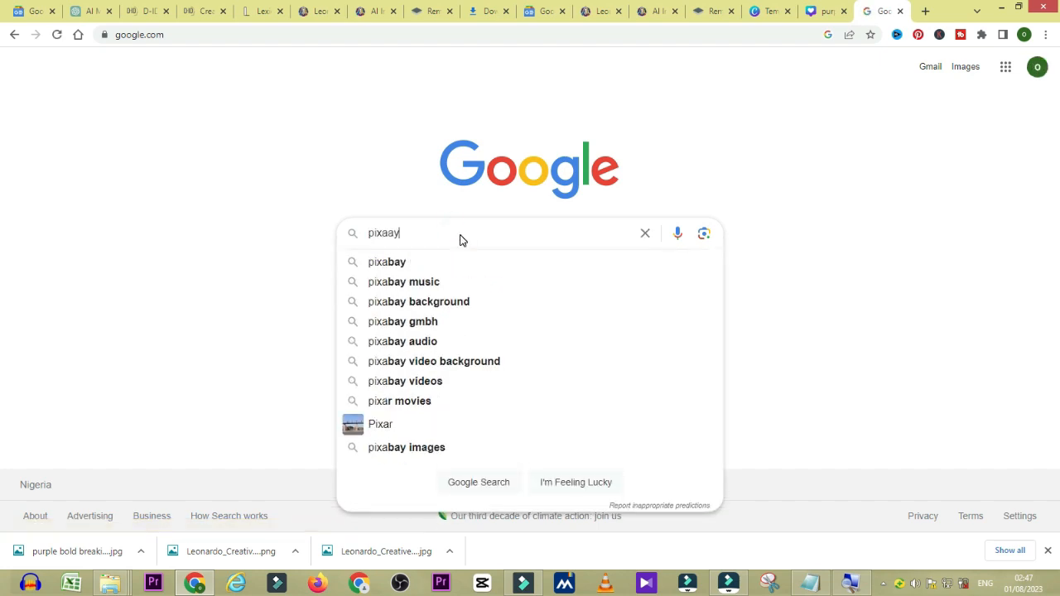
text( news)
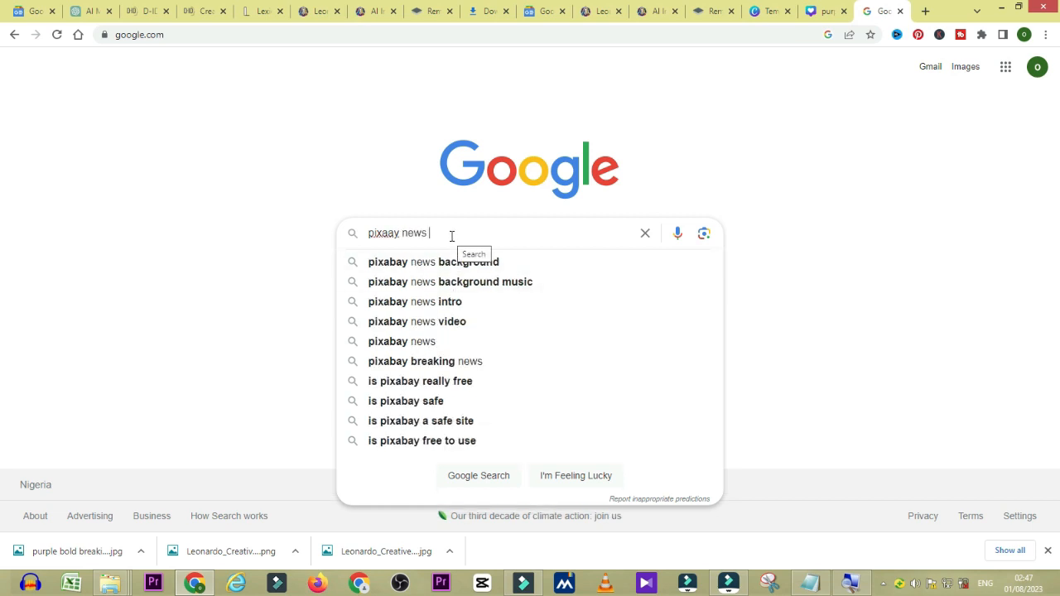
text( r)
key(BackSpace)
key(BackSpace)
key(BackSpace)
key(BackSpace)
key(BackSpace)
key(BackSpace)
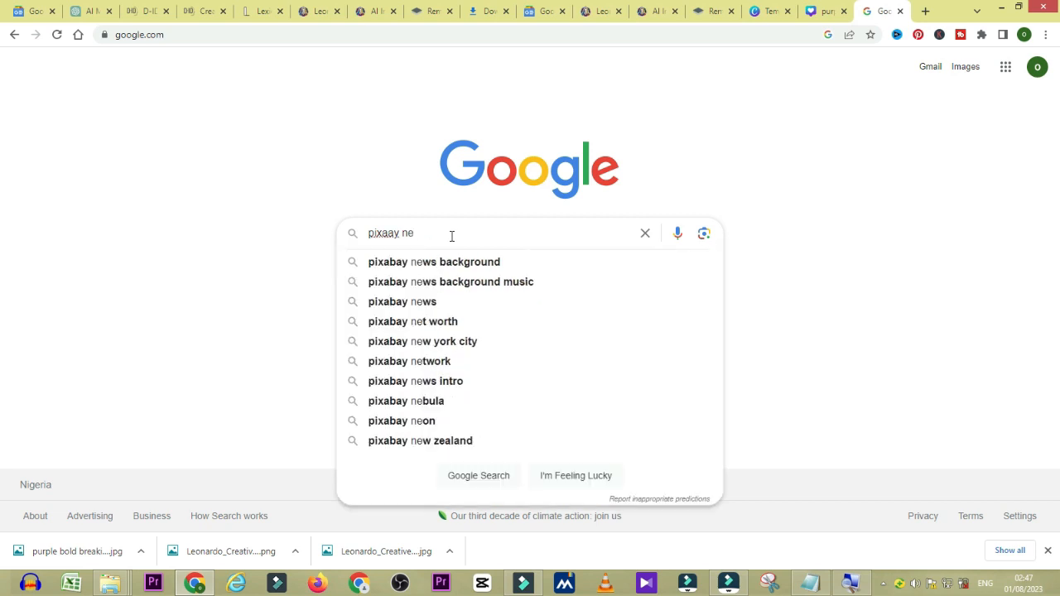
text(brea)
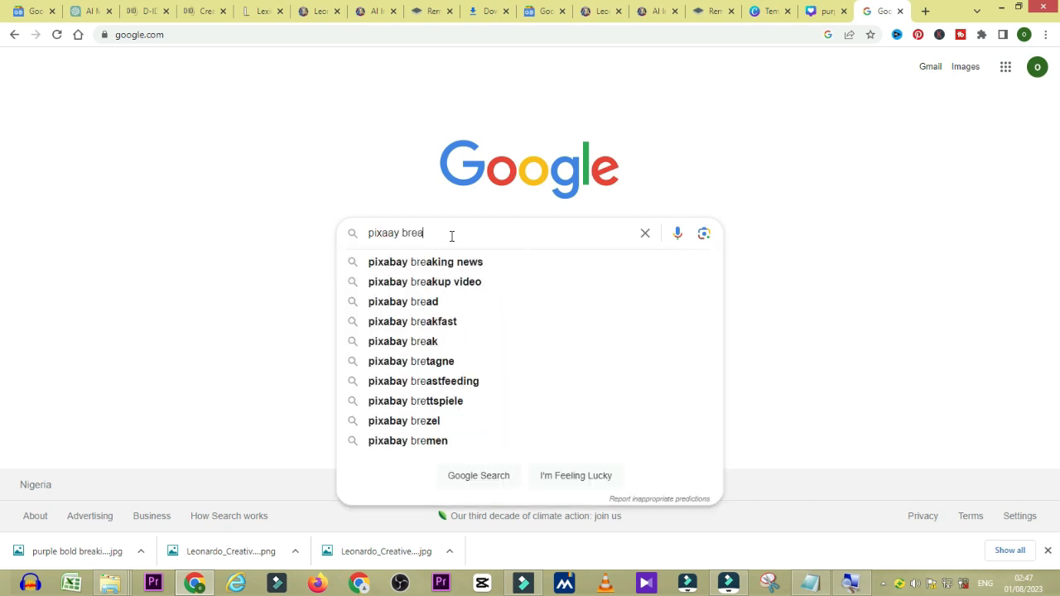
text(king news )
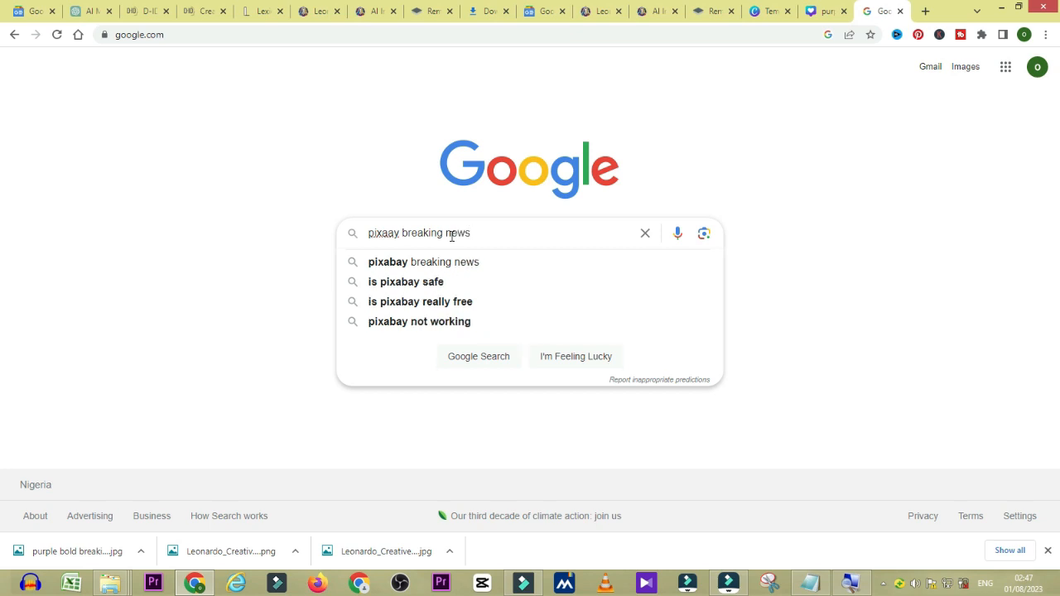
text(mu)
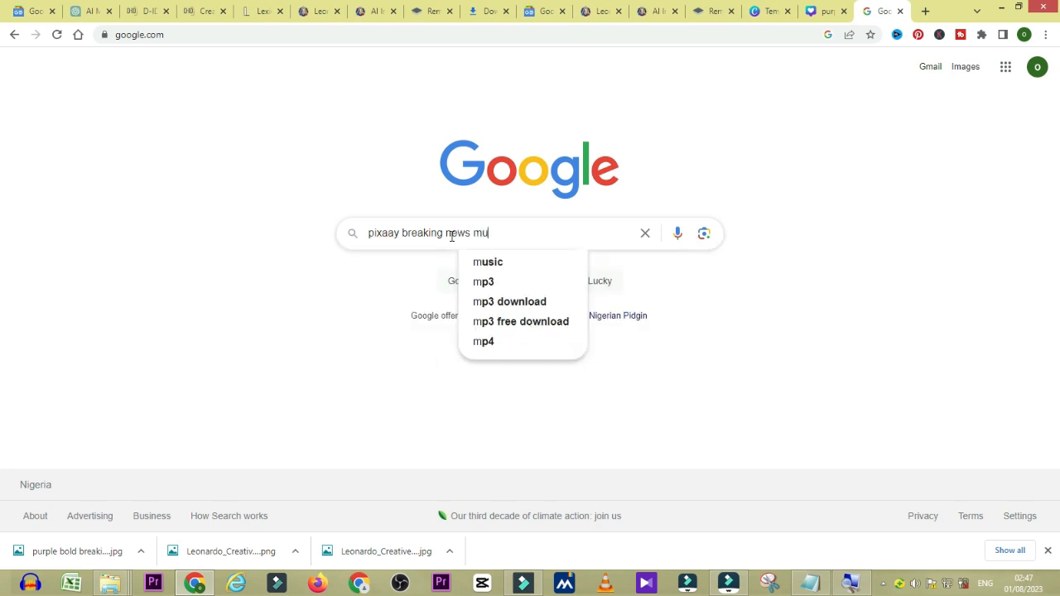
text(sic)
key(Return)
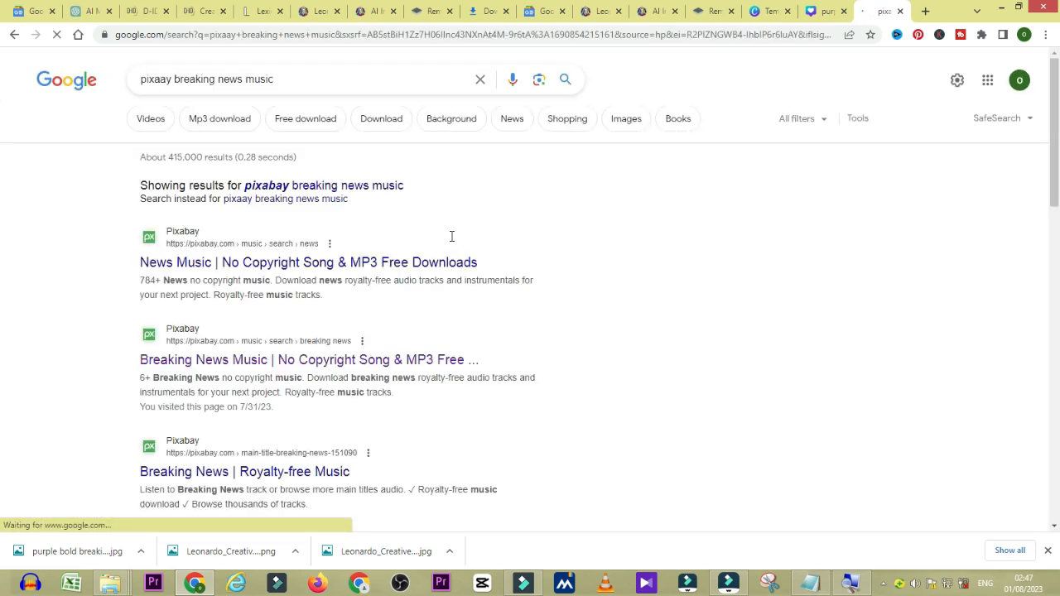
click(272, 361)
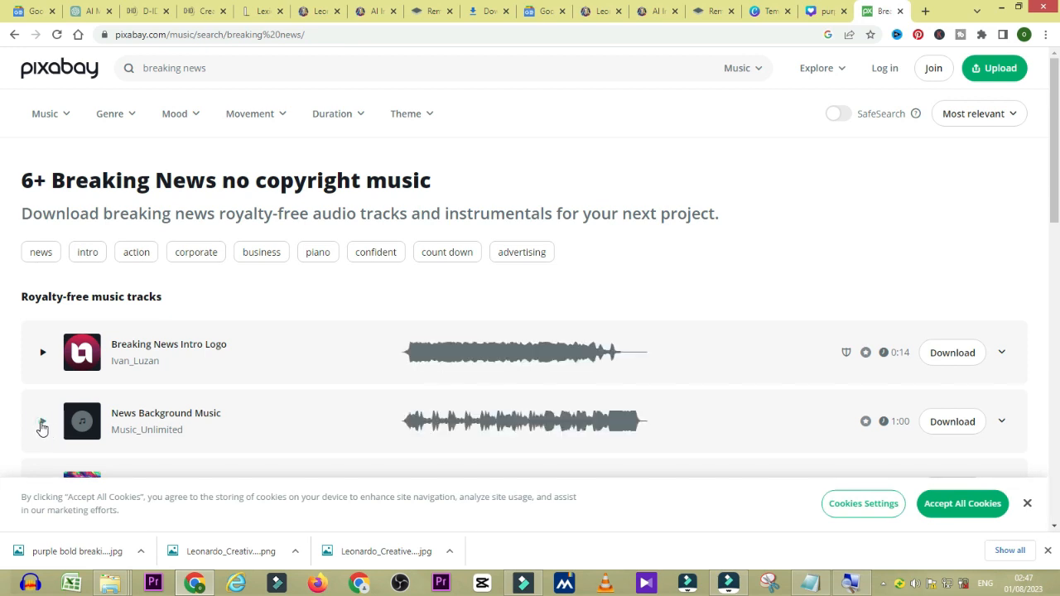
- Preview the News Background Music track and save it as an MP3 in the Downloads folder, closing the thank-you prompt and stopping playback
click(42, 423)
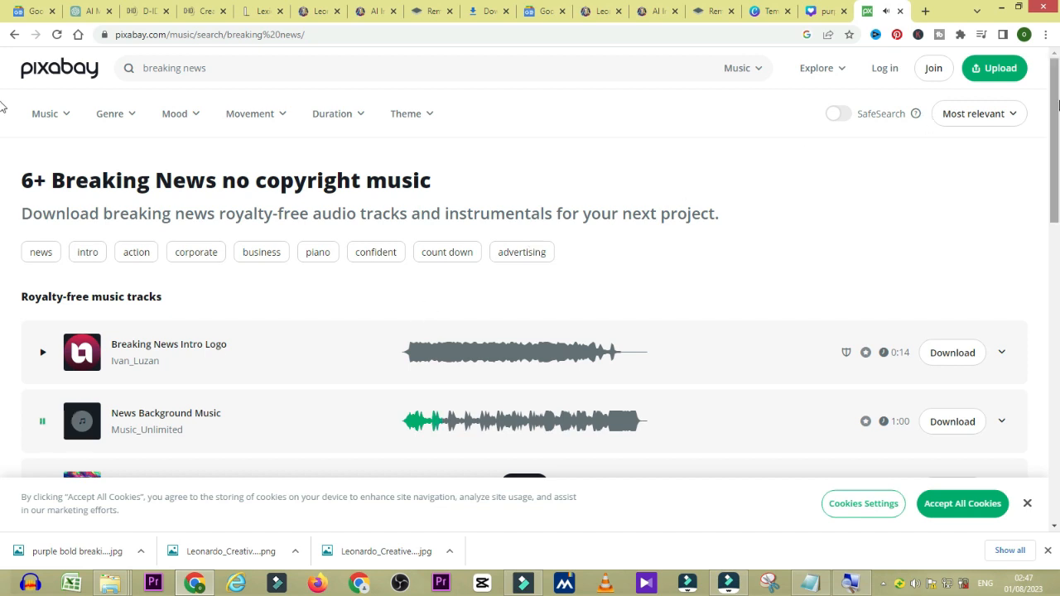
scroll(1058, 110, down, 1)
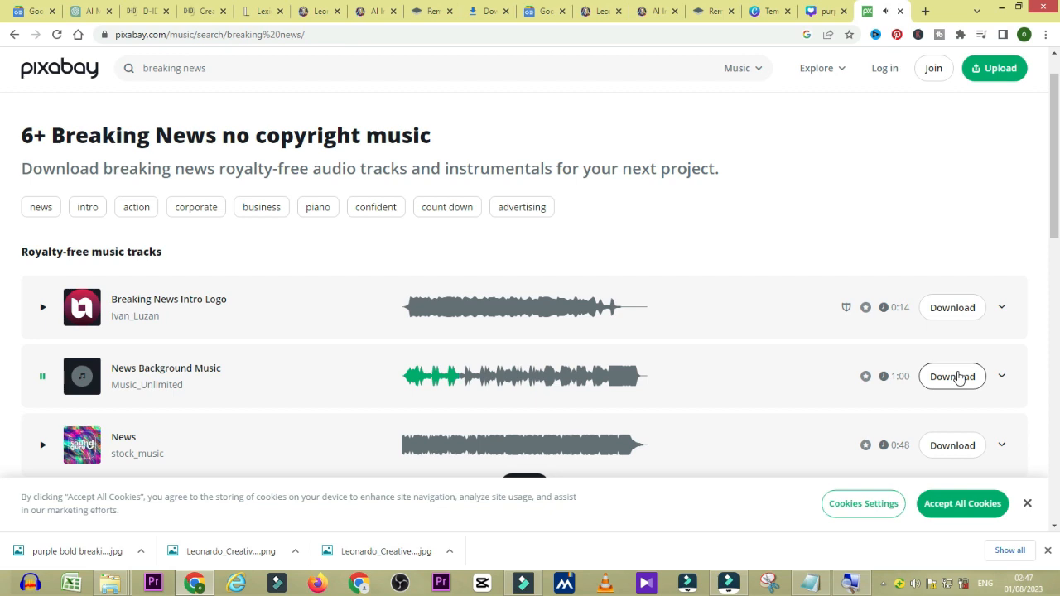
click(1001, 378)
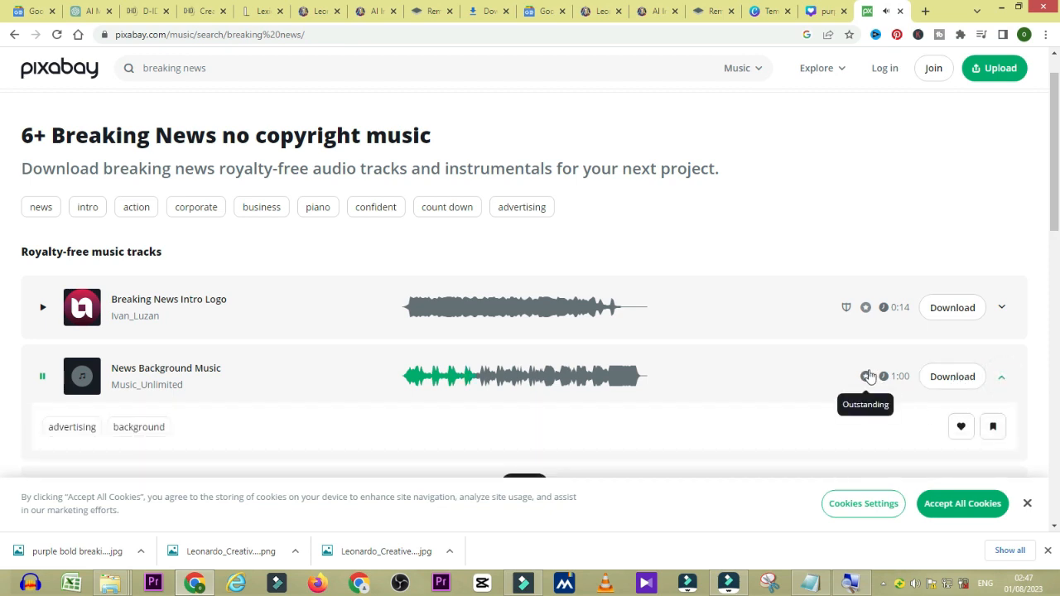
click(948, 386)
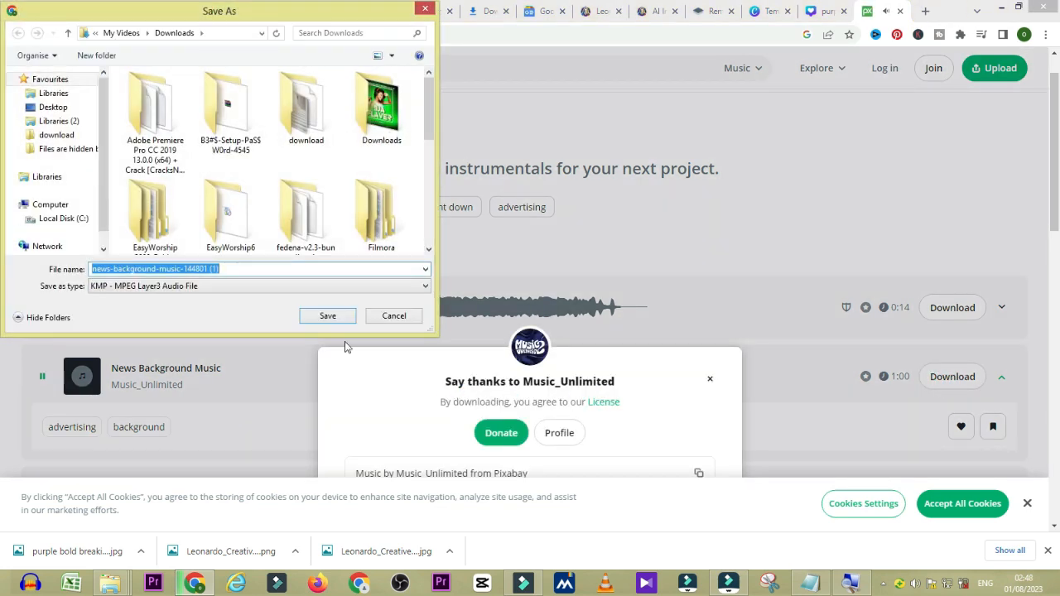
click(315, 315)
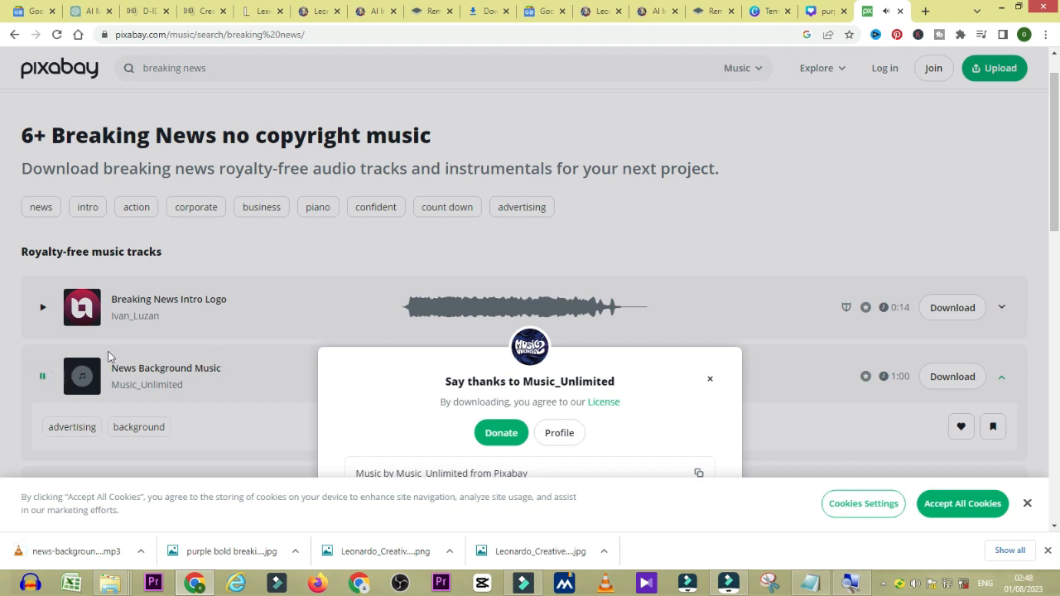
click(710, 378)
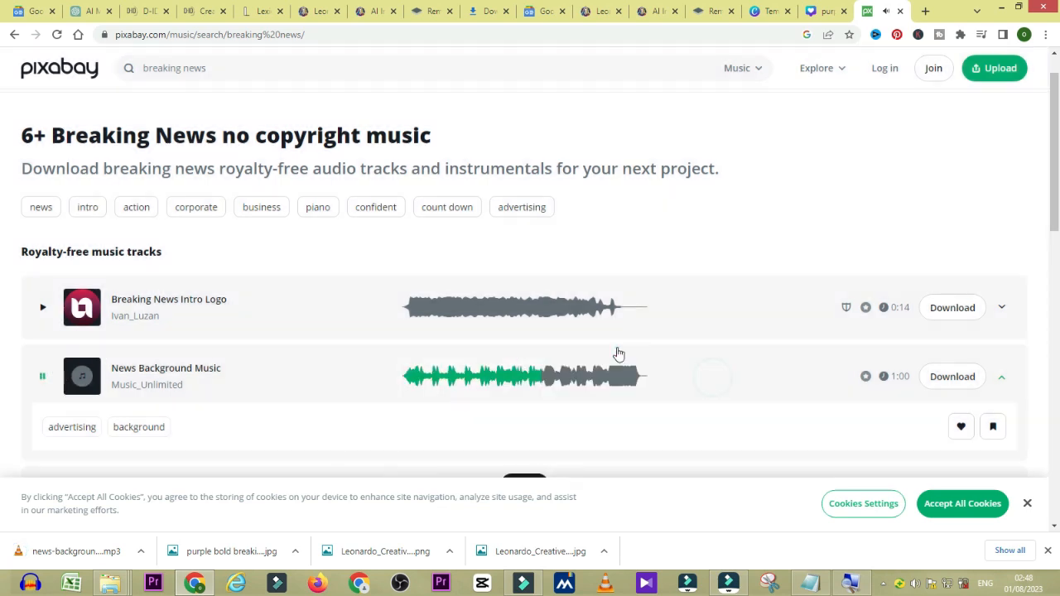
click(41, 377)
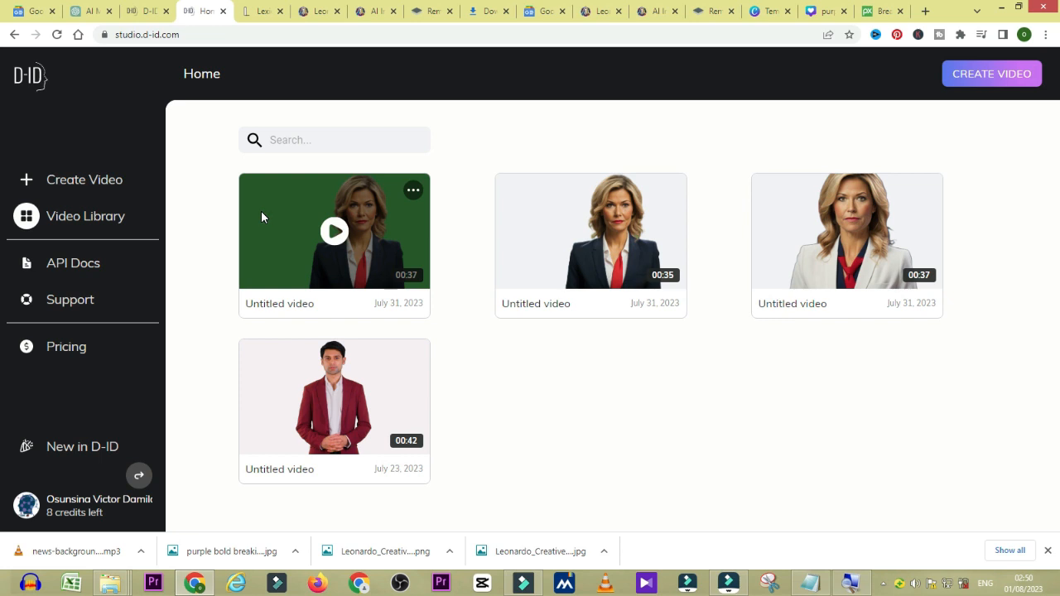
- Start a new D-ID video and copy the green-background red-dress newscaster image from the Downloads folder
click(116, 183)
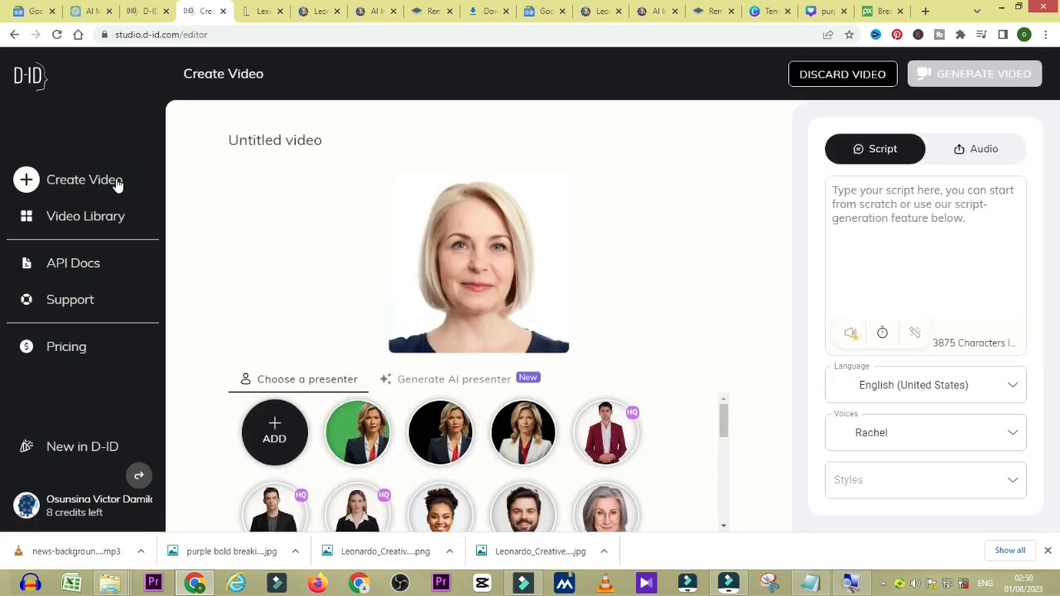
mouse_move(109, 583)
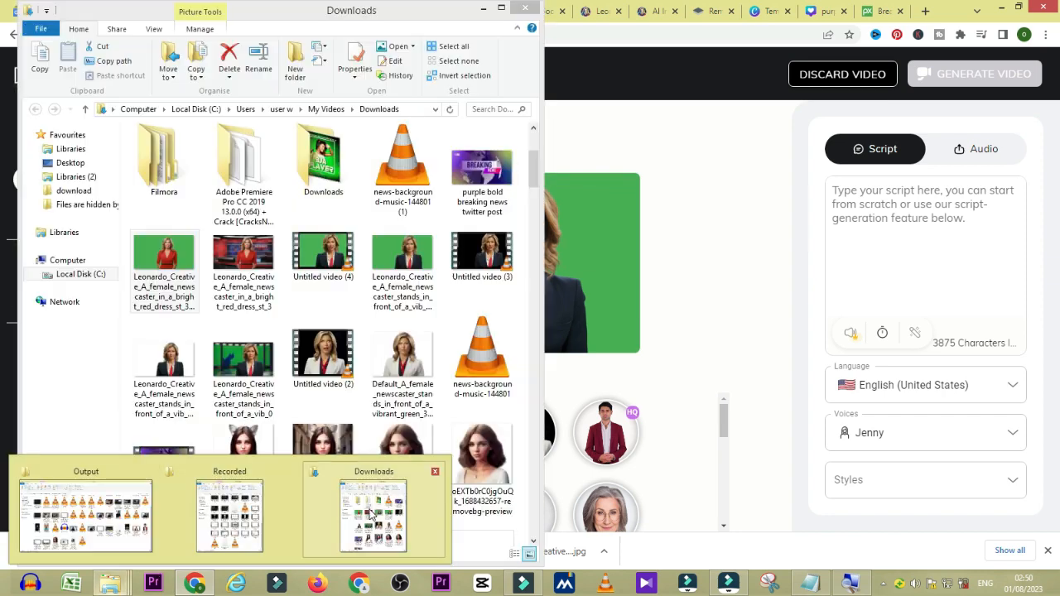
click(372, 516)
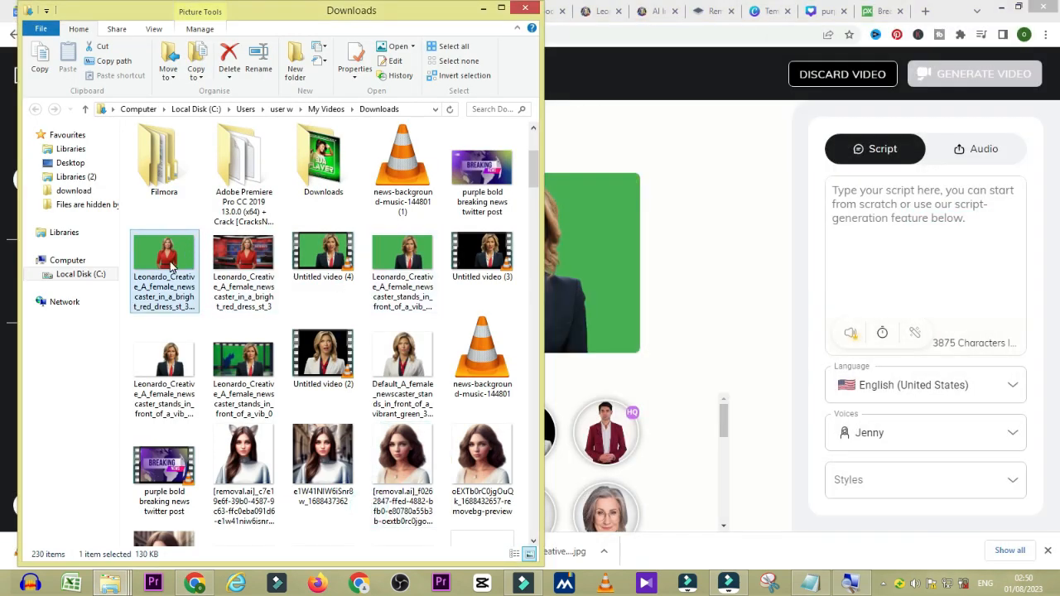
right_click(170, 262)
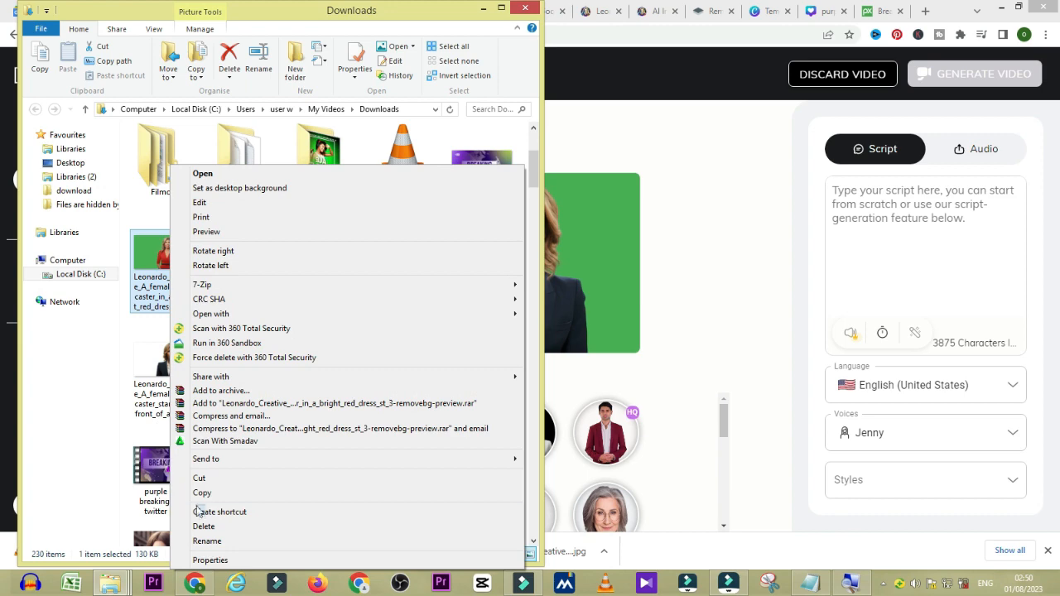
click(201, 494)
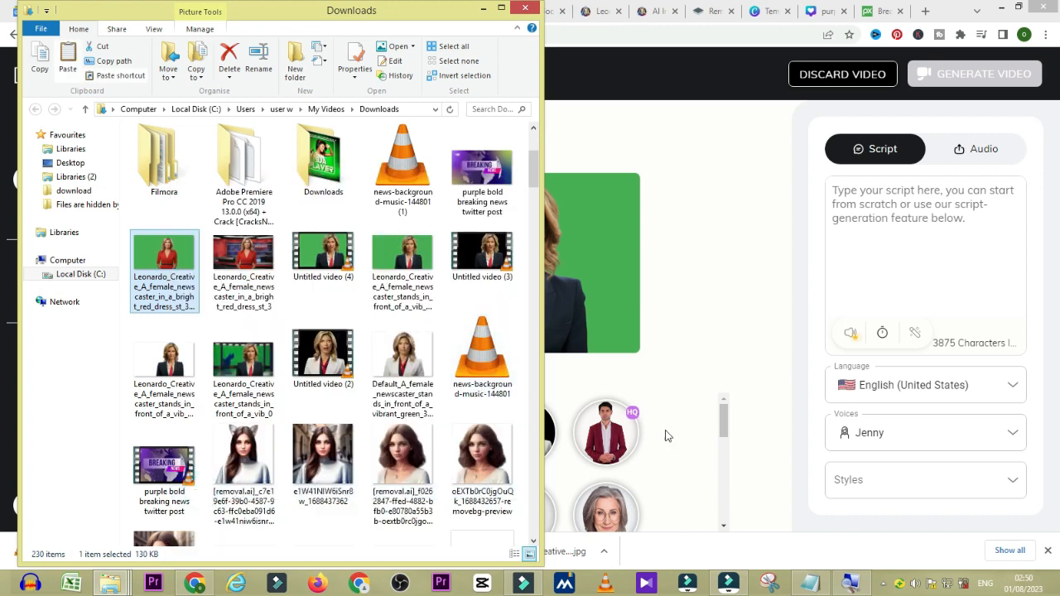
click(724, 424)
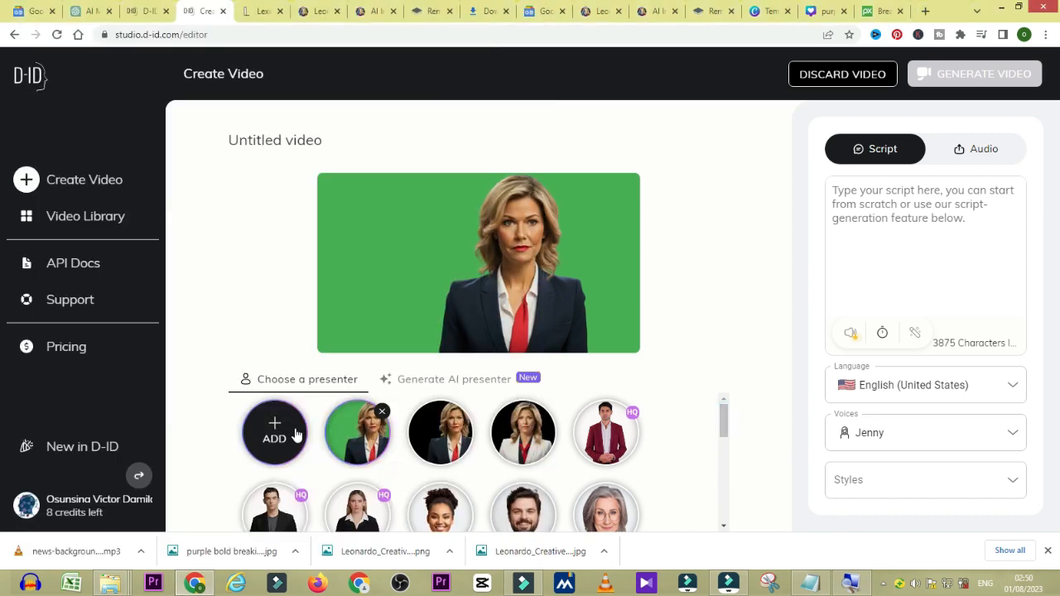
- Add a presenter from the copied red-dress newscaster image, pasting it into the EDUCOM folder and opening it from there
mouse_move(278, 441)
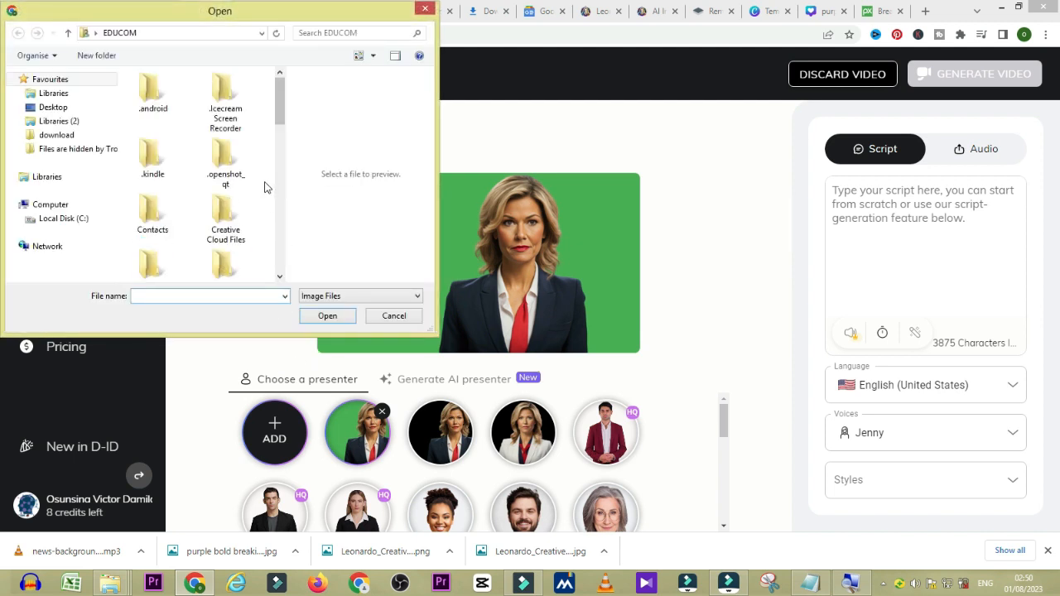
right_click(264, 184)
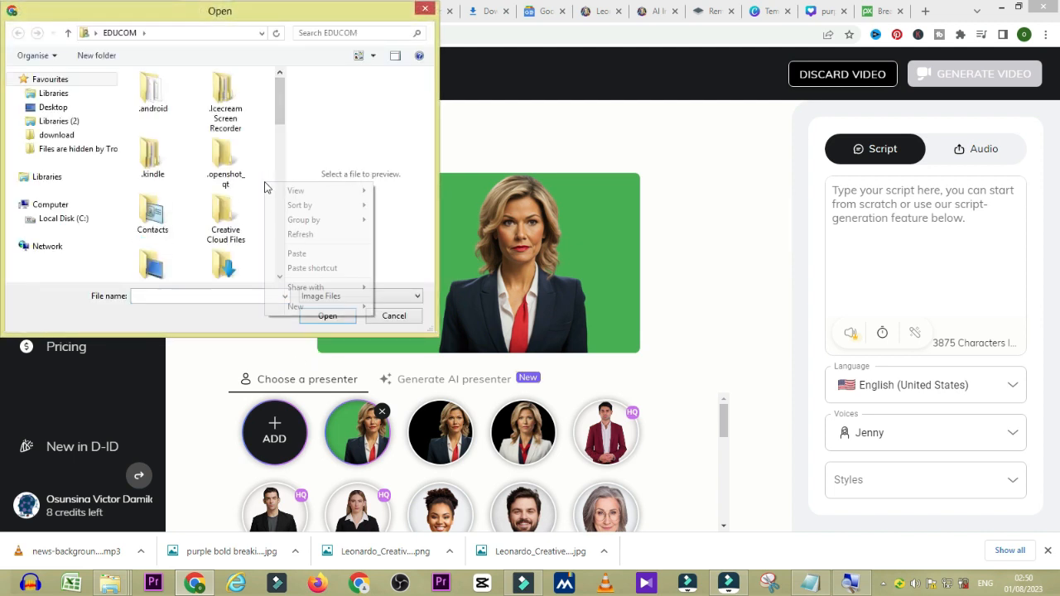
click(281, 255)
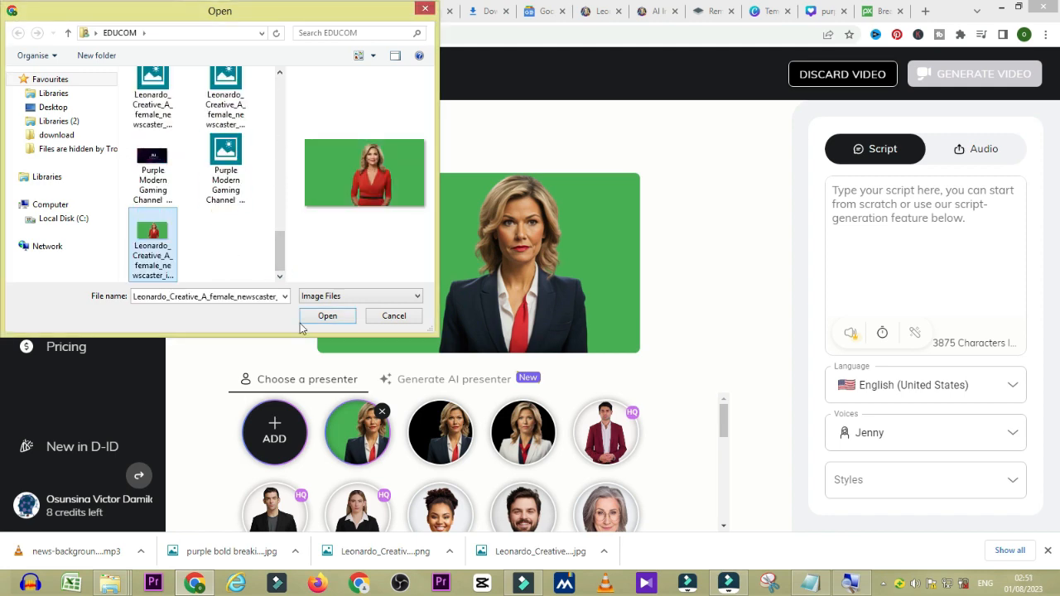
click(328, 319)
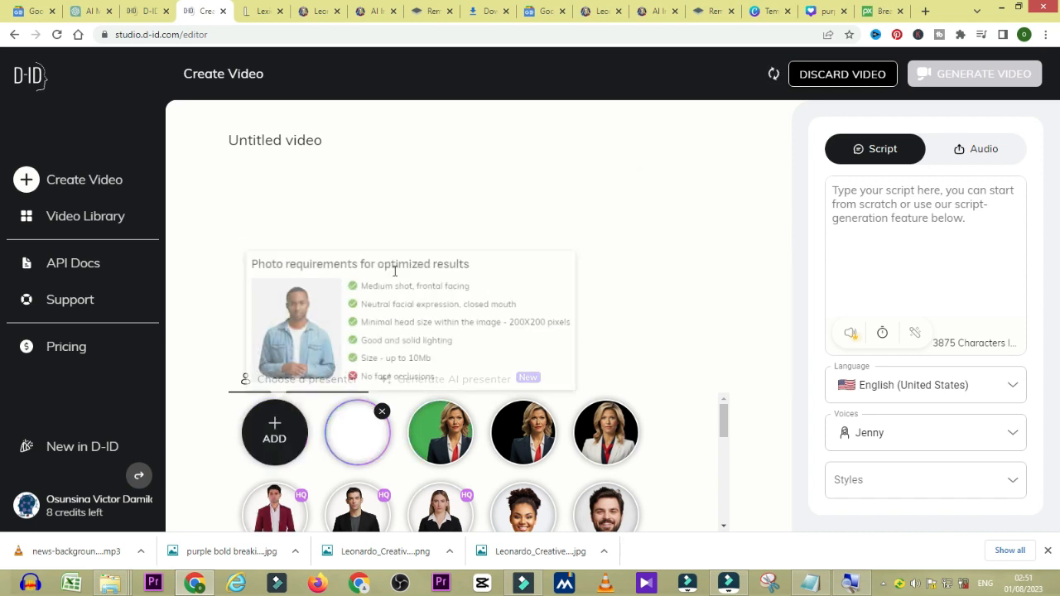
- Copy the two selected opening paragraphs of the AI media news story from ChatGPT and paste them as the D-ID script
click(891, 235)
key(ctrl+2)
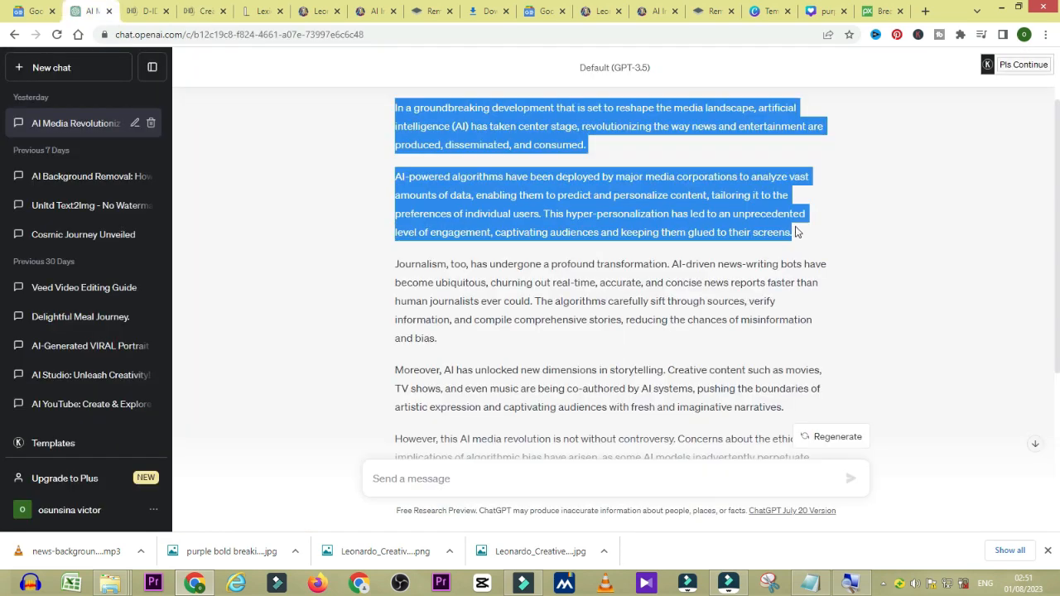
right_click(709, 211)
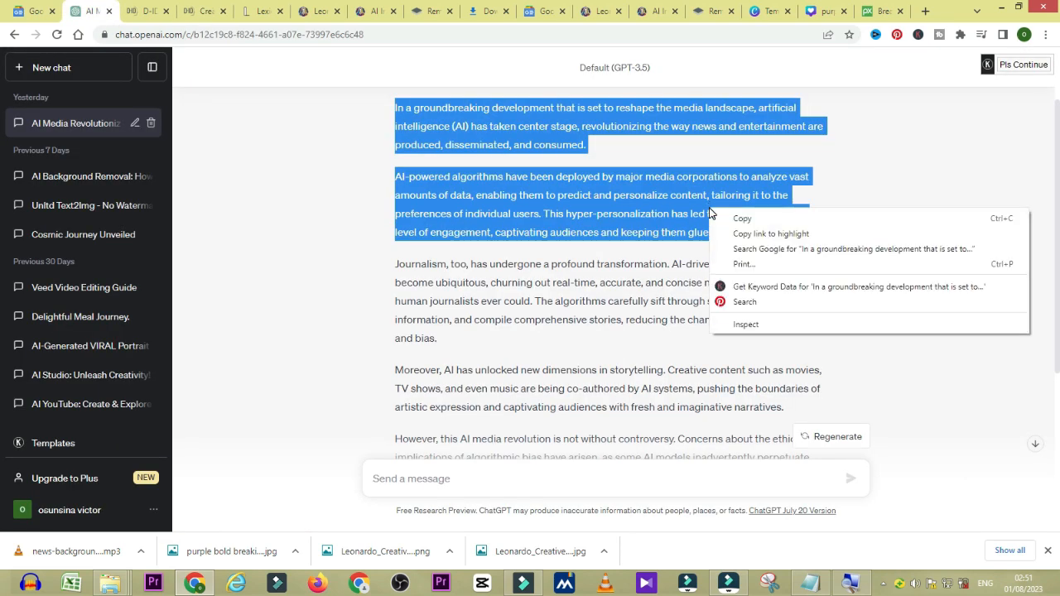
click(723, 217)
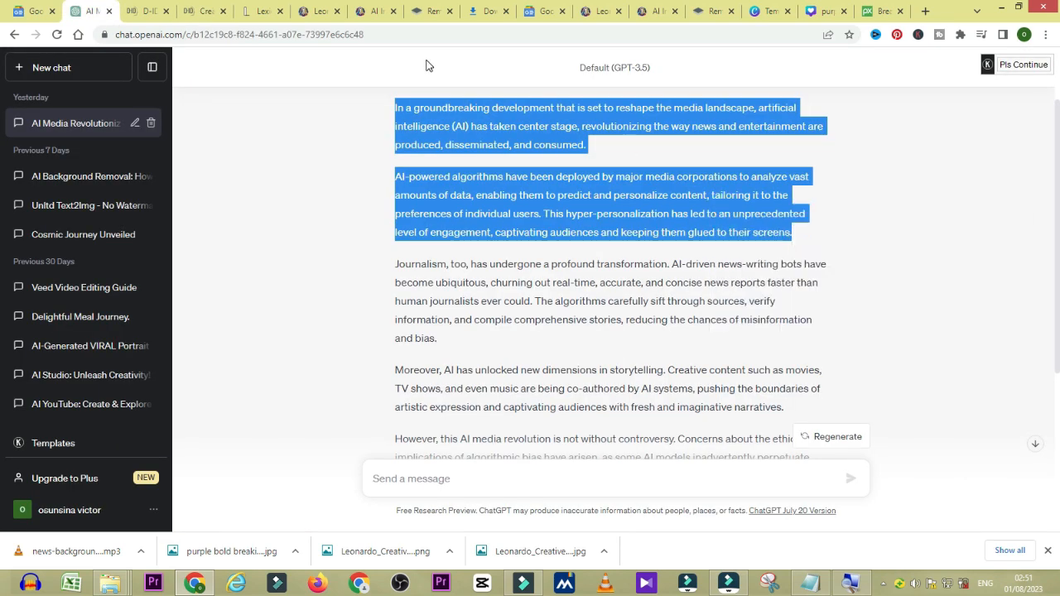
click(199, 9)
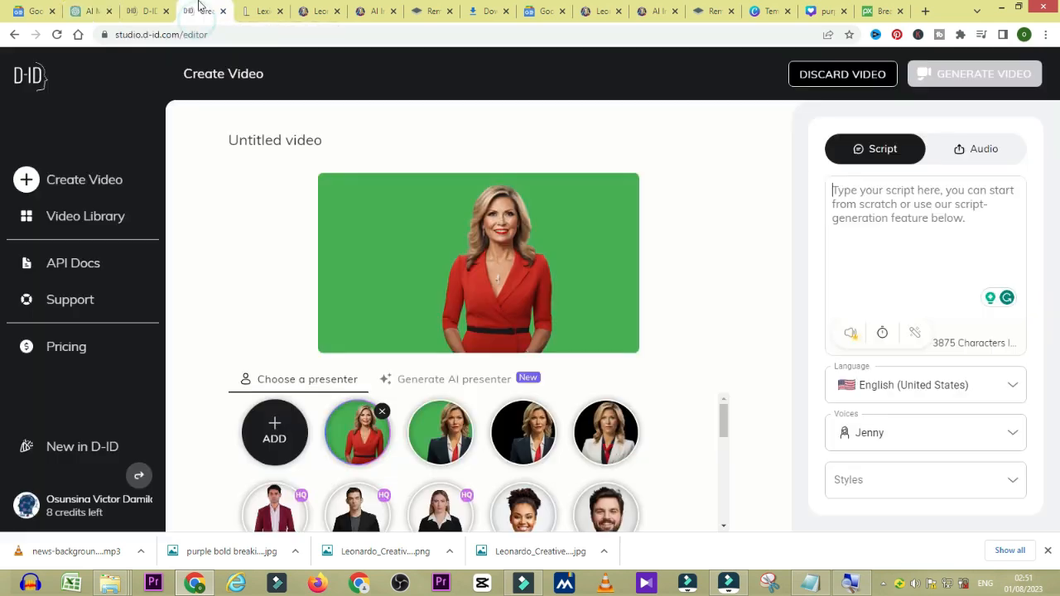
click(894, 238)
key(ctrl+v)
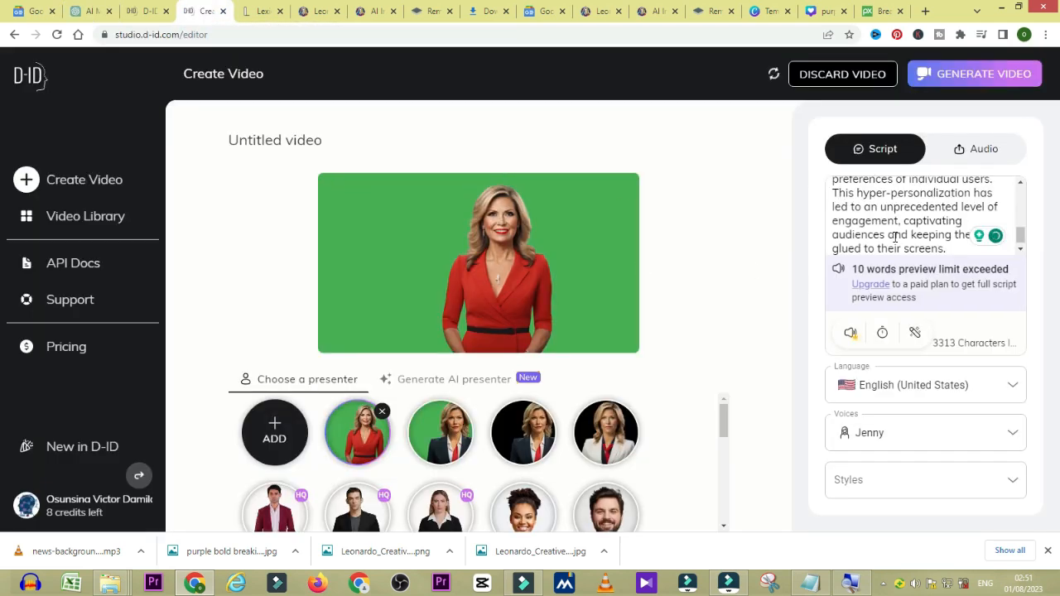
- Set the voice style to newscast and generate the presenter video
click(1011, 477)
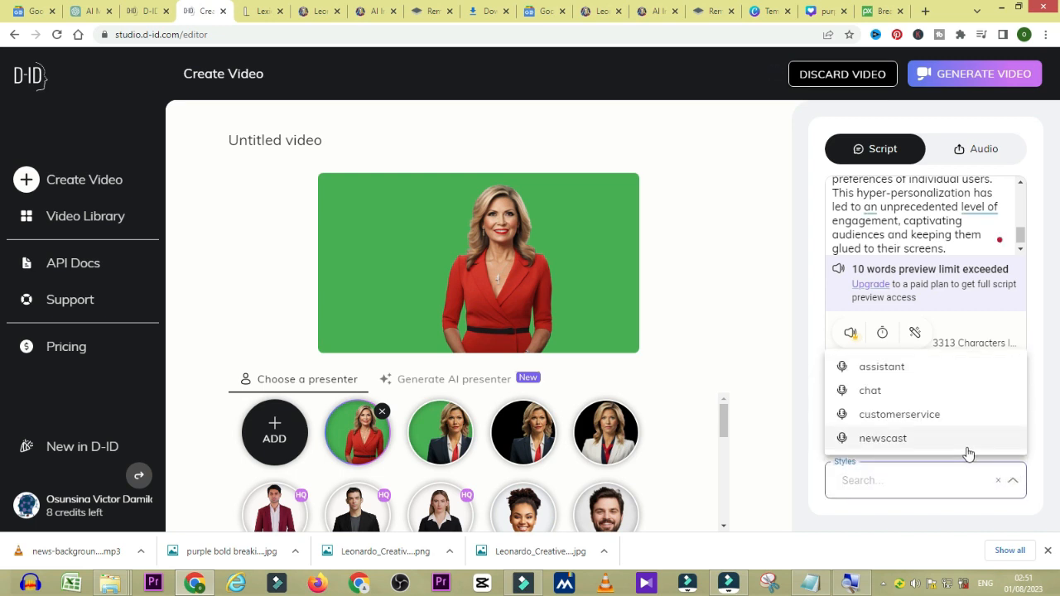
click(965, 446)
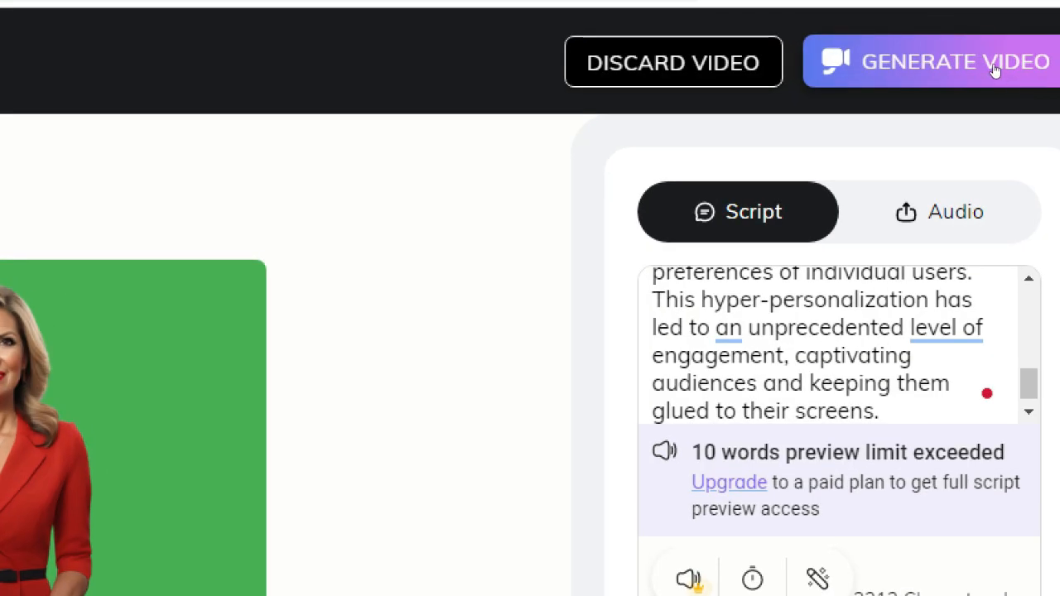
click(1000, 77)
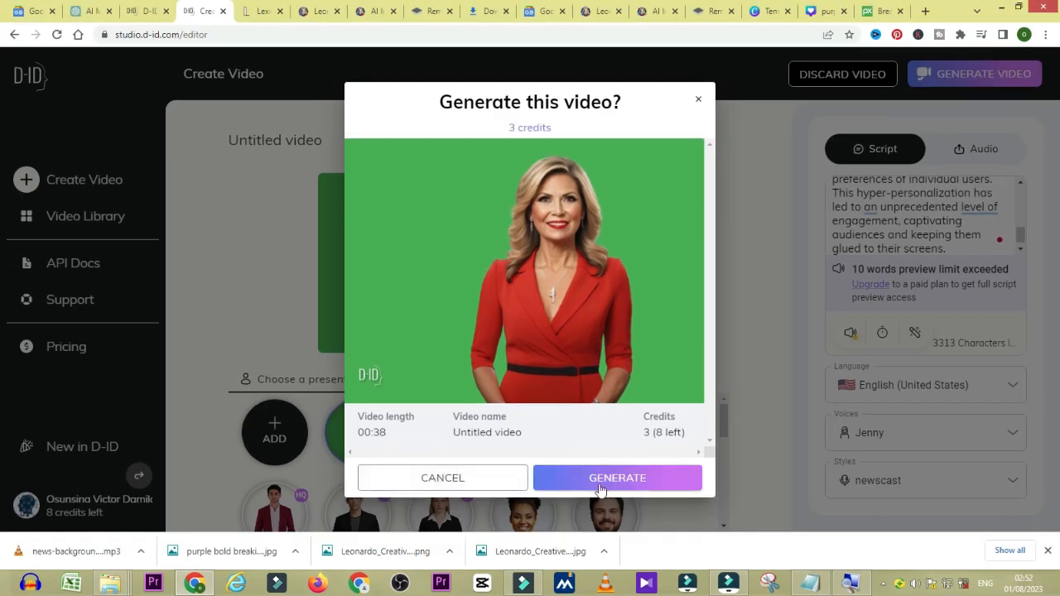
click(614, 479)
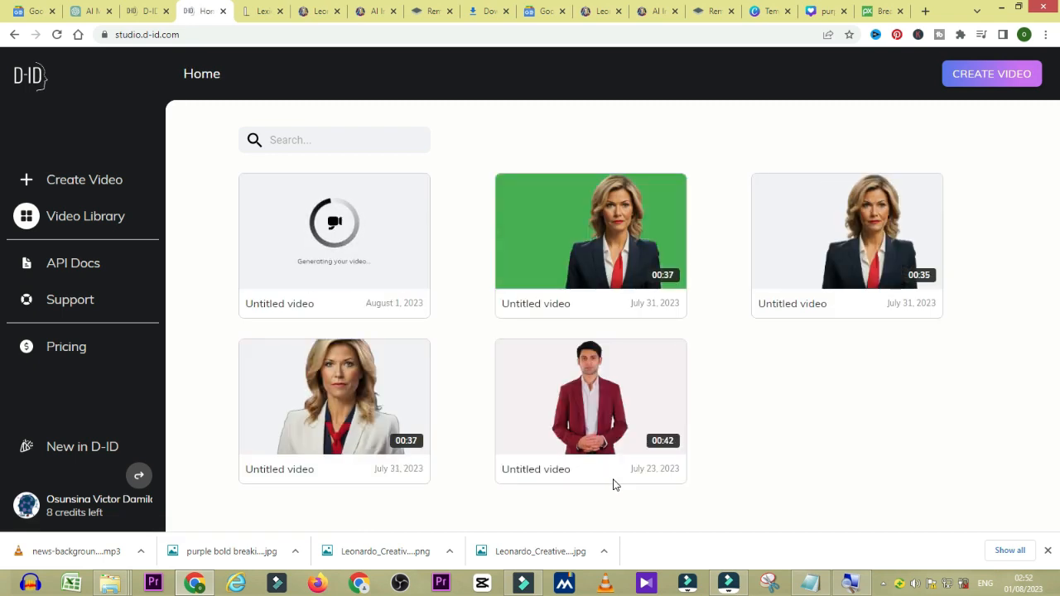
- Download the newly generated red-dress presenter video to the Downloads folder as "Untitled video (5)"
mouse_move(379, 264)
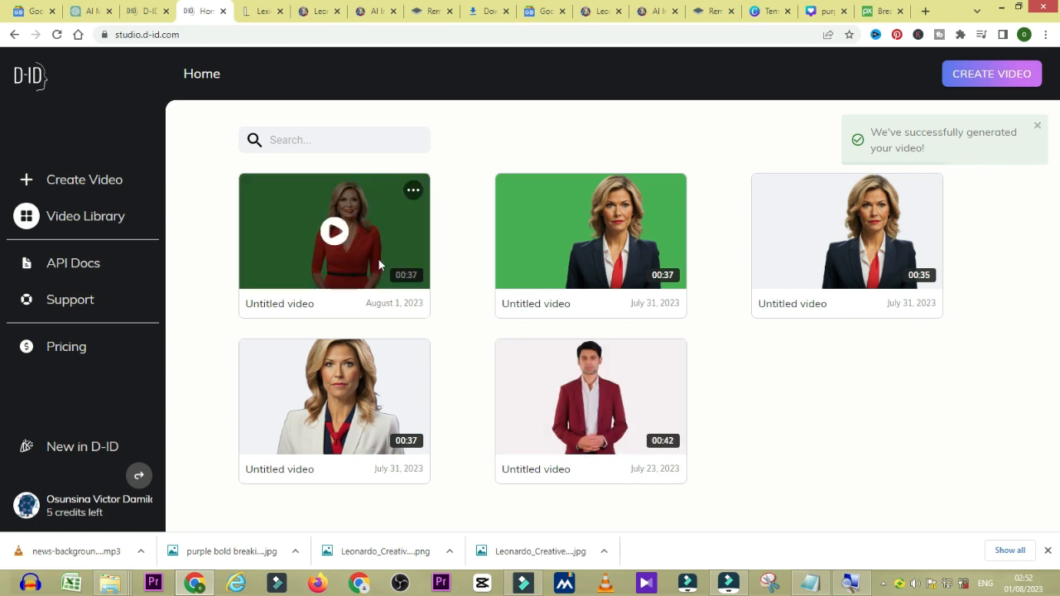
click(412, 192)
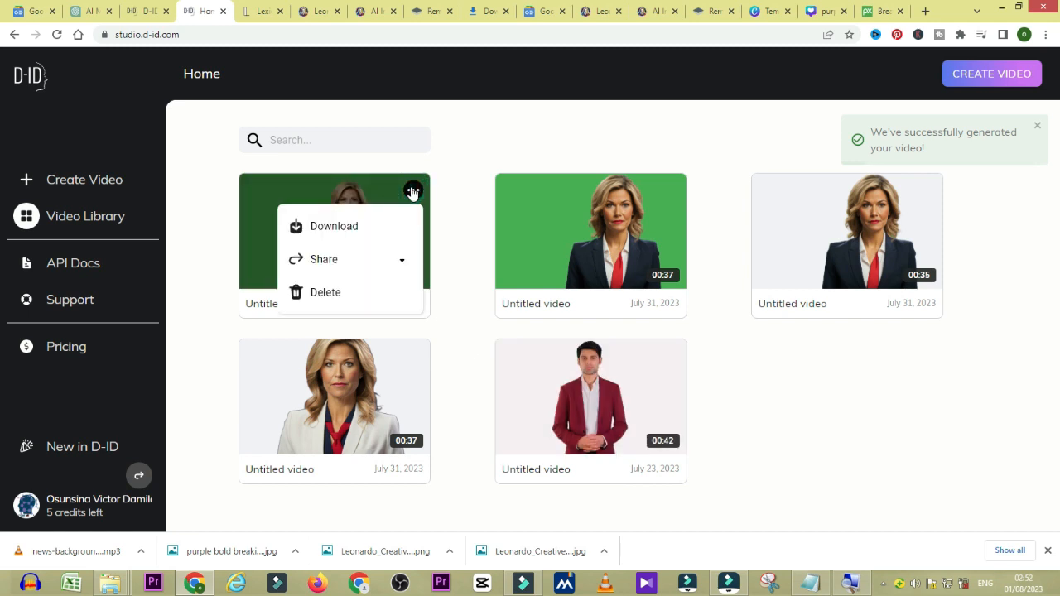
click(346, 230)
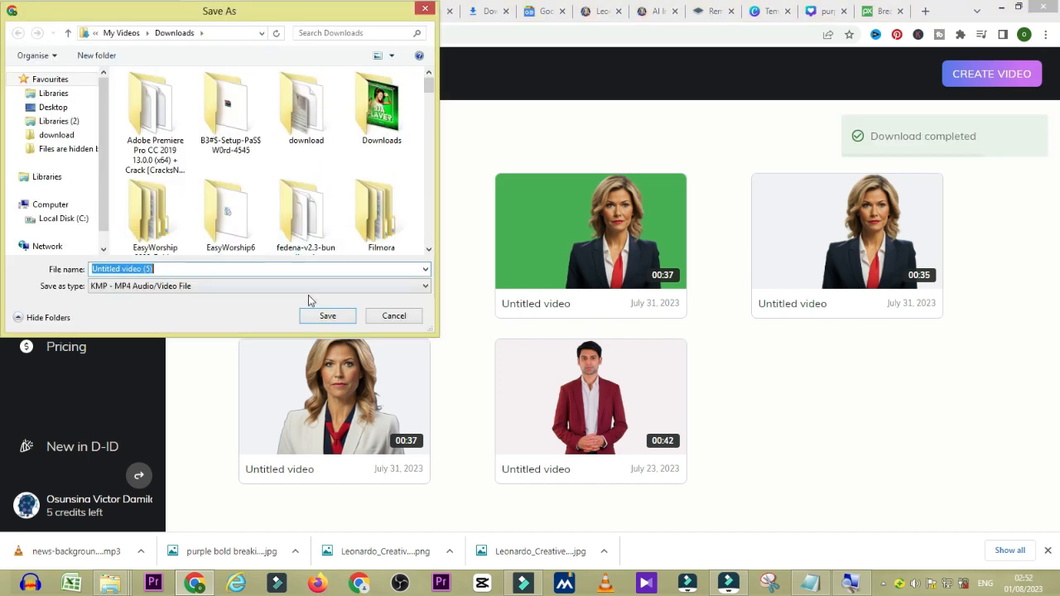
click(320, 319)
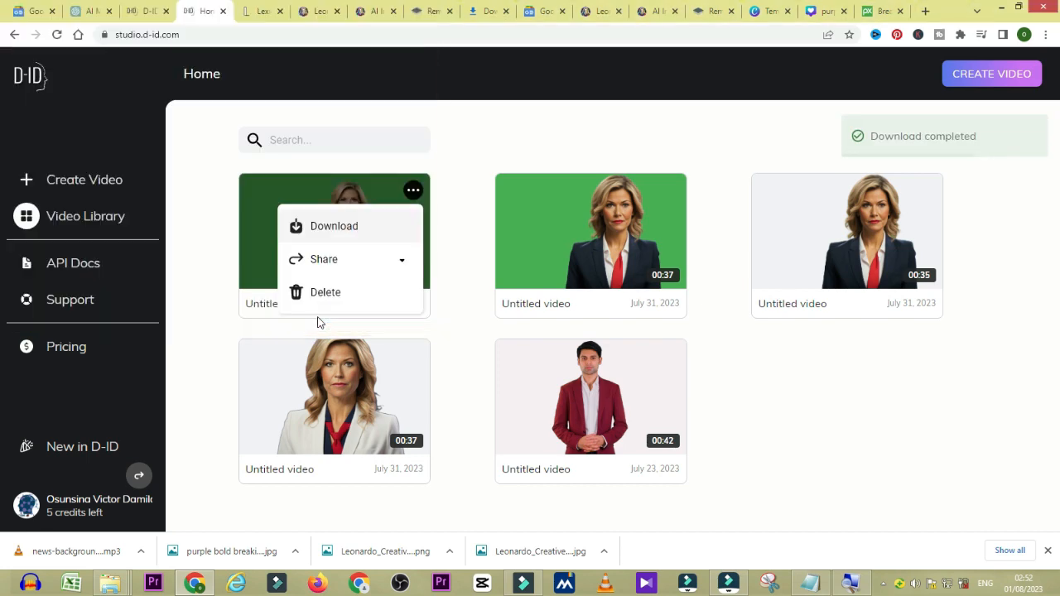
click(319, 322)
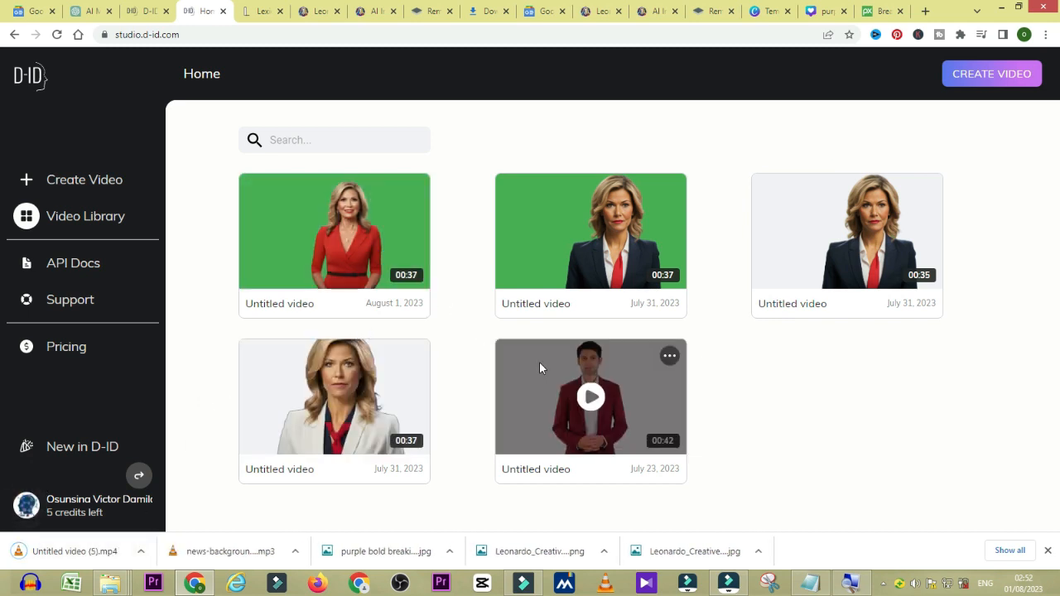
- Show the downloaded video in its folder and add it to the Filmora timeline, keeping the 1920 x 1080 25fps project settings
mouse_move(728, 583)
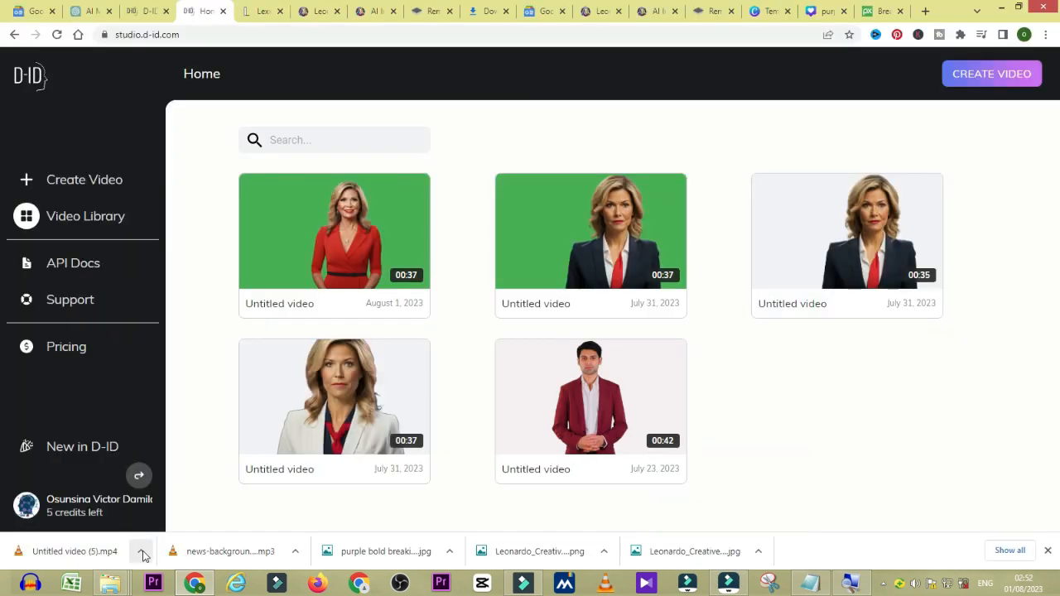
click(143, 554)
click(161, 505)
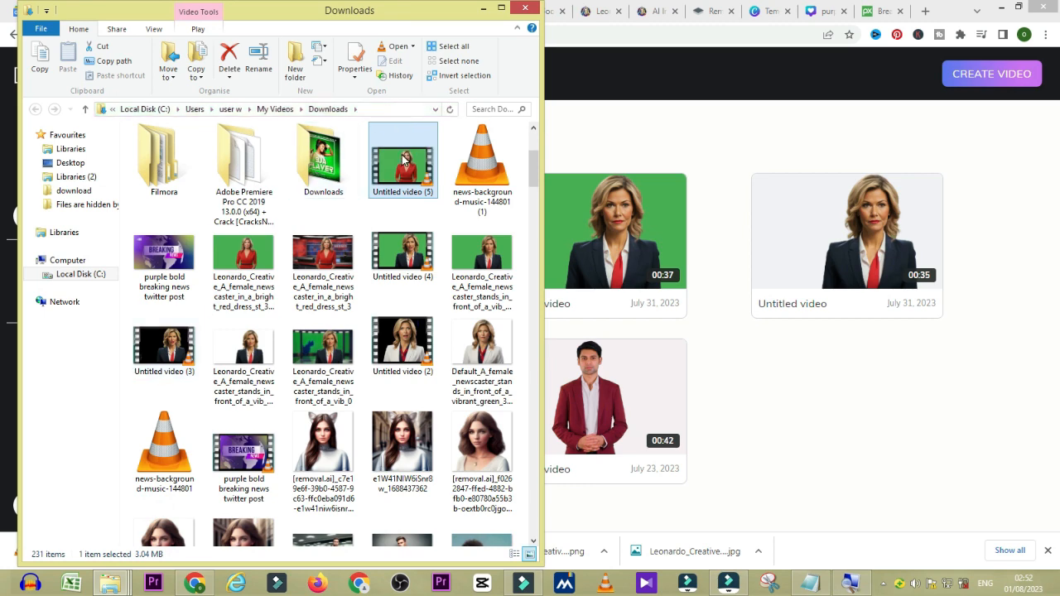
drag(403, 162, 383, 474)
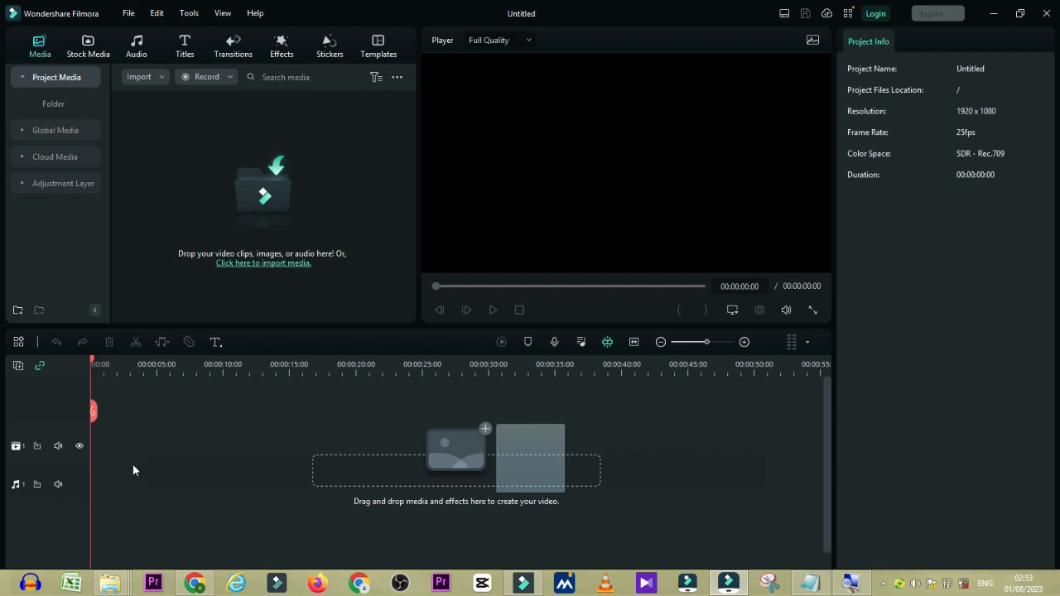
drag(135, 462, 182, 460)
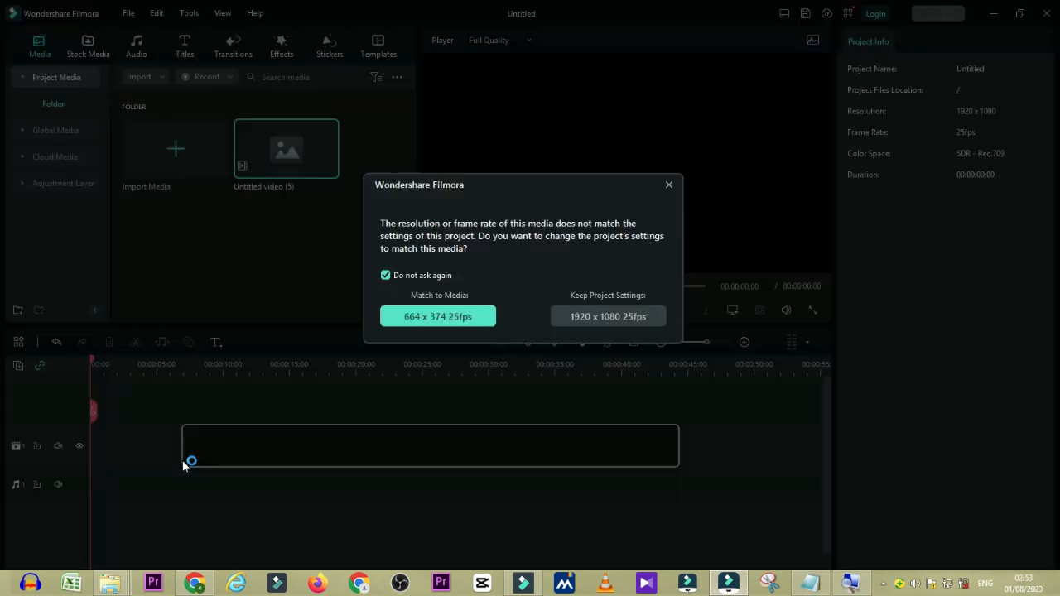
click(614, 323)
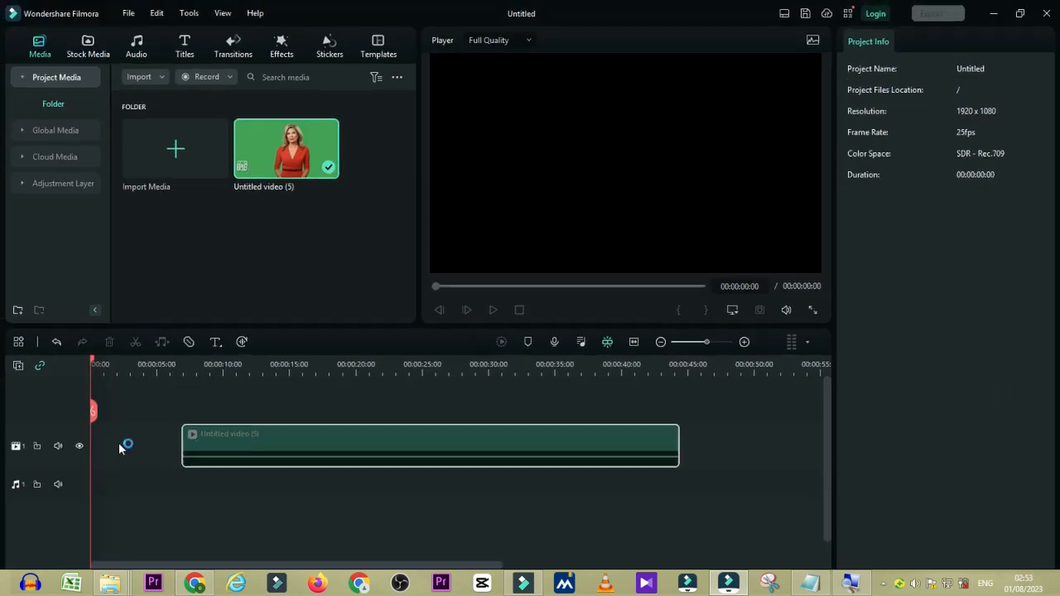
- Move the presenter clip to the start of the timeline and preview it briefly, stopping playback
drag(270, 445, 154, 443)
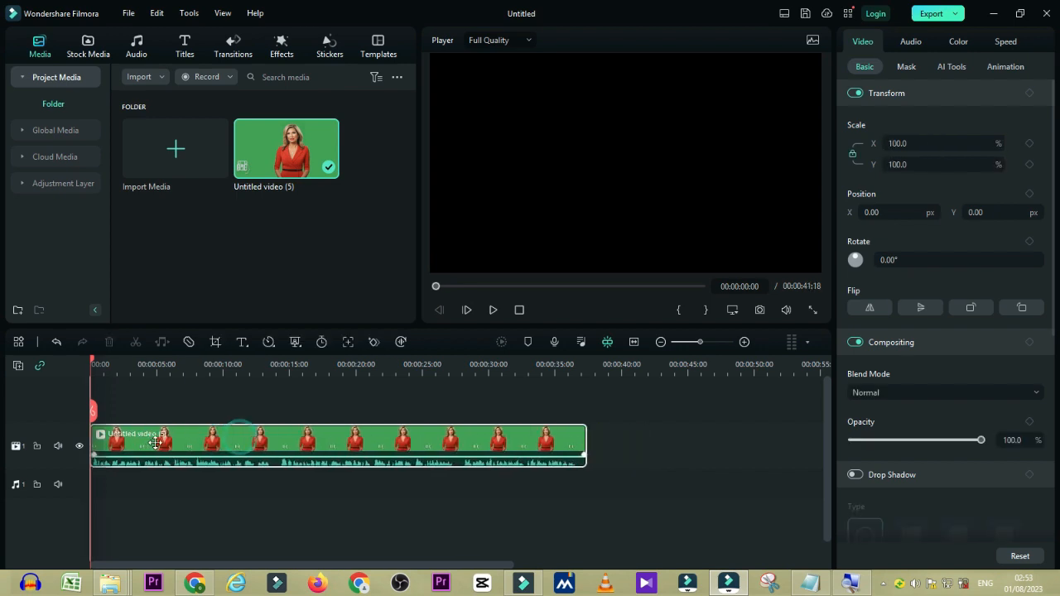
click(494, 310)
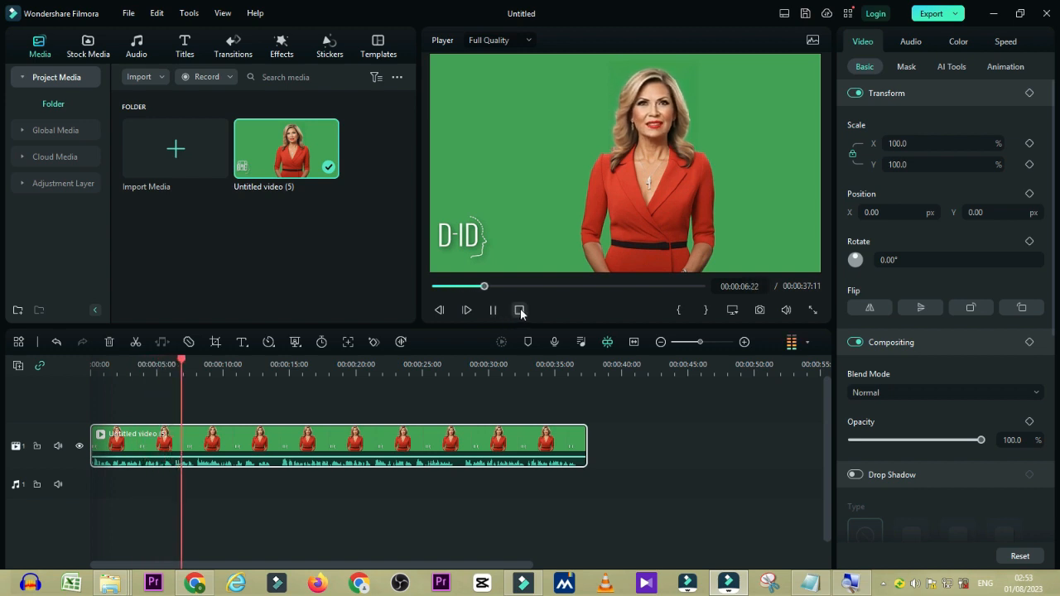
click(519, 310)
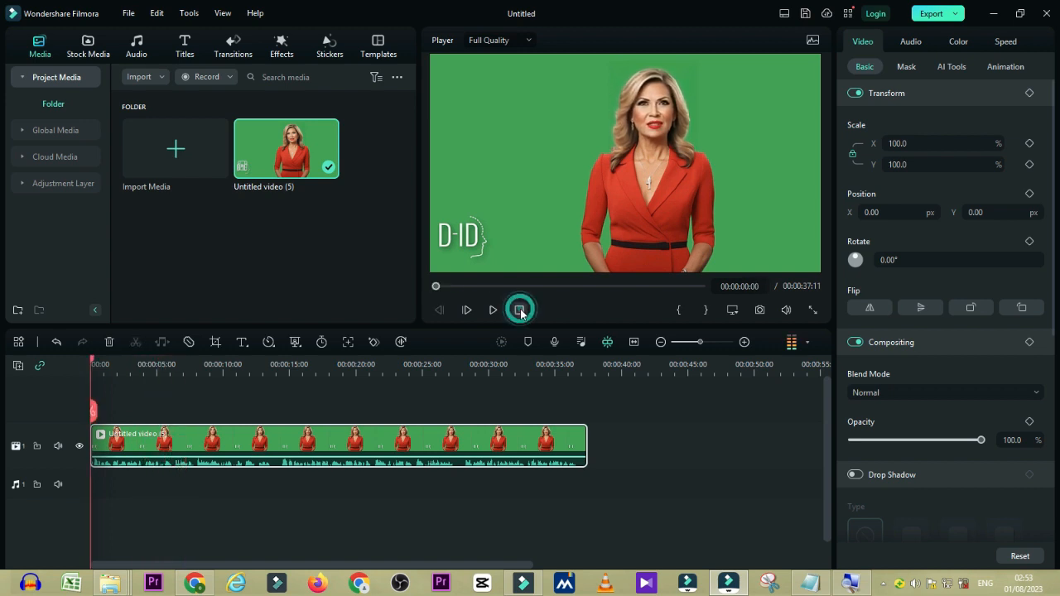
- Enlarge the presenter clip to about 114.2% and shift it to about X -134.85, Y -76.45, pushing the D-ID watermark out of frame
click(196, 439)
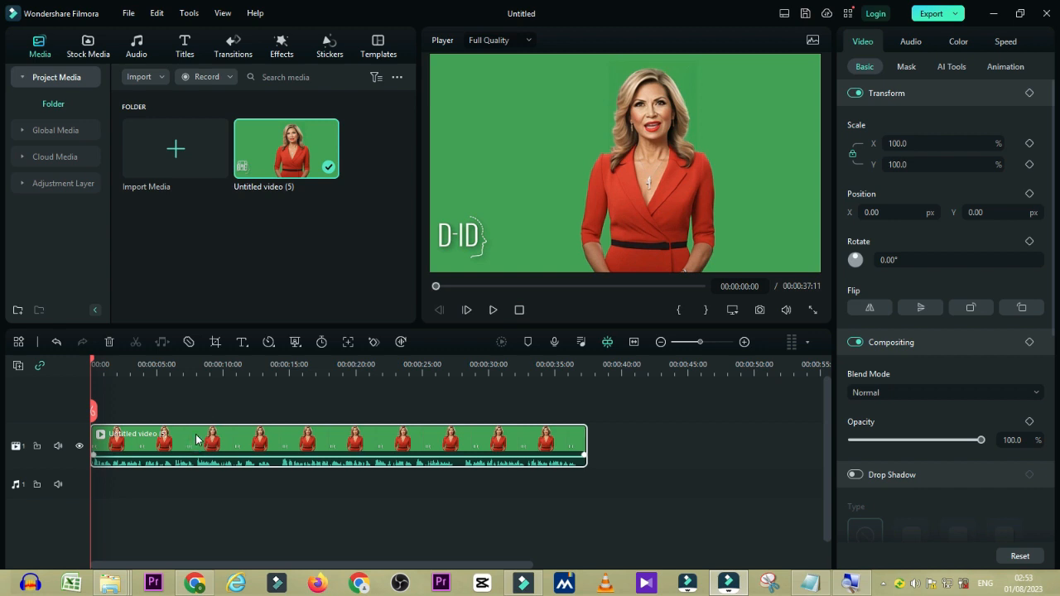
click(497, 246)
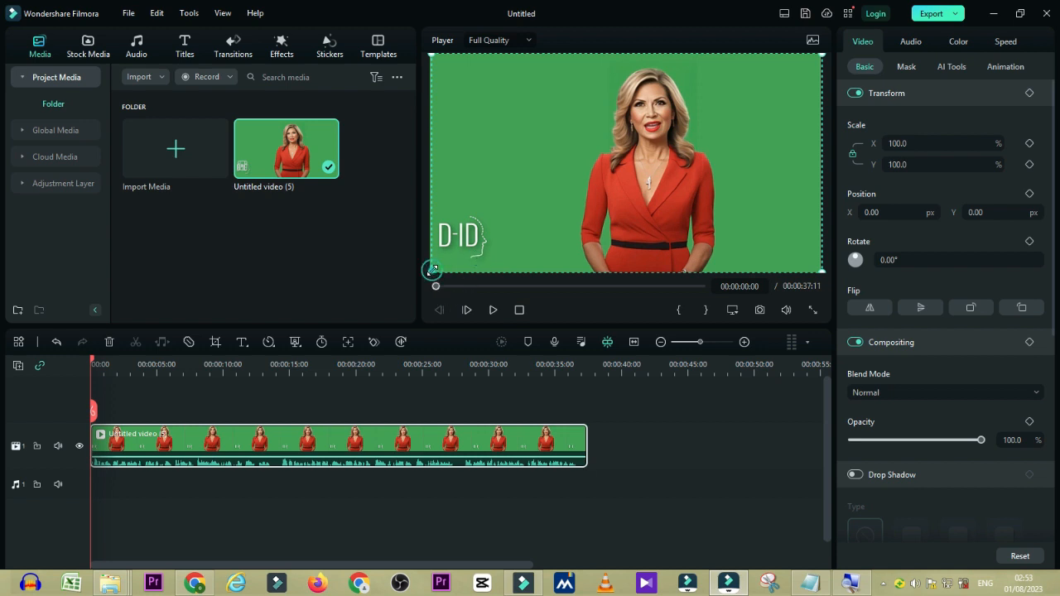
drag(433, 270, 412, 290)
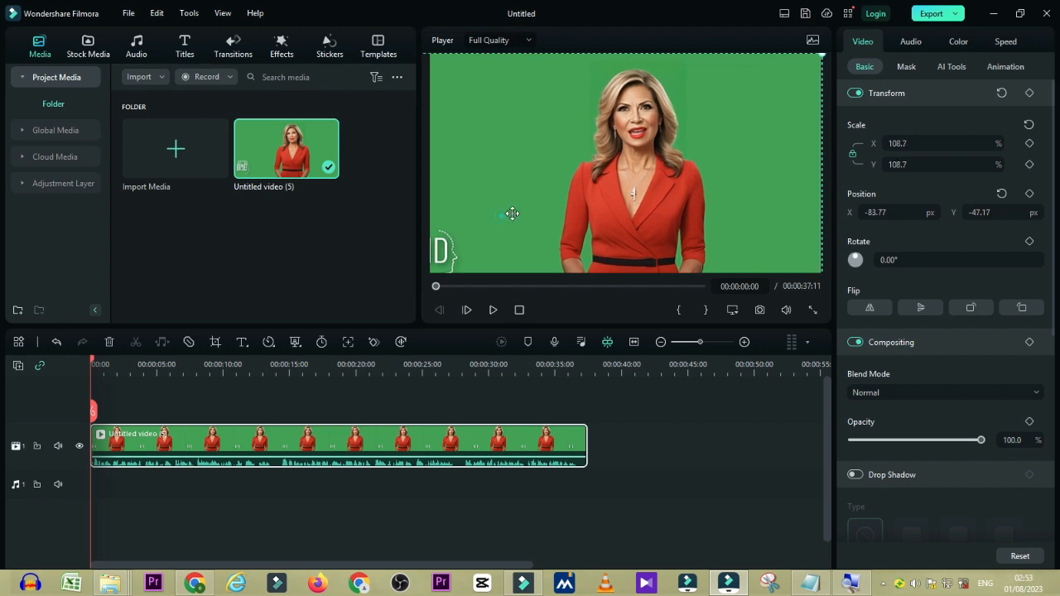
drag(512, 214, 544, 194)
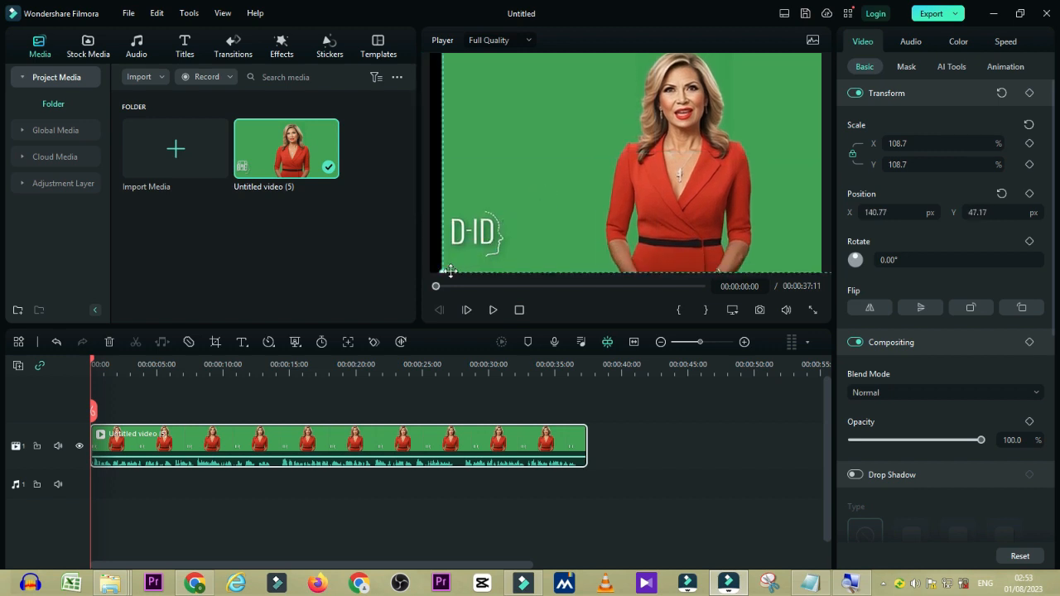
drag(439, 272, 432, 291)
drag(525, 200, 484, 222)
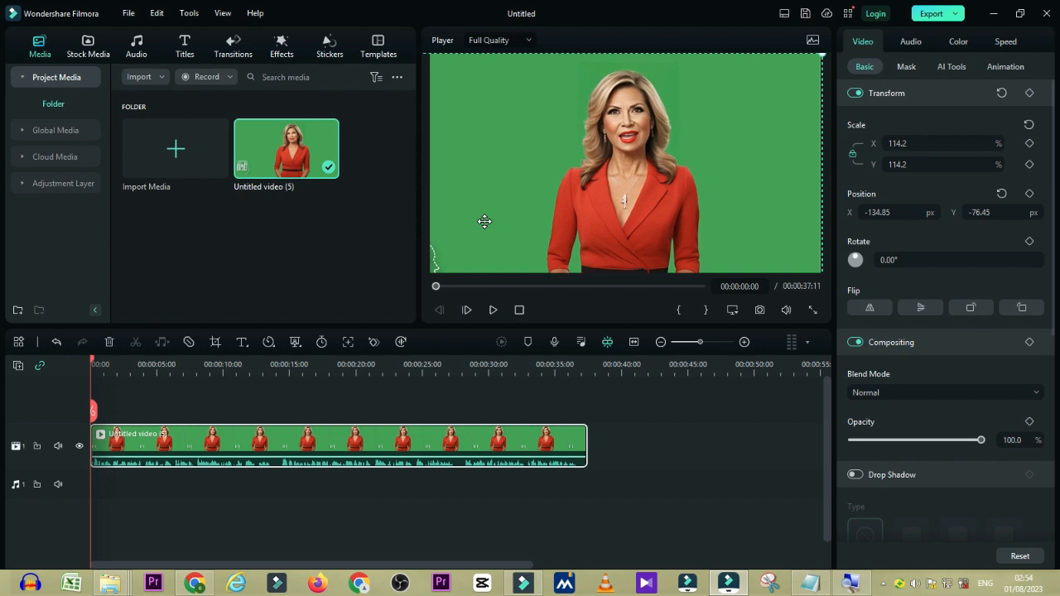
click(276, 476)
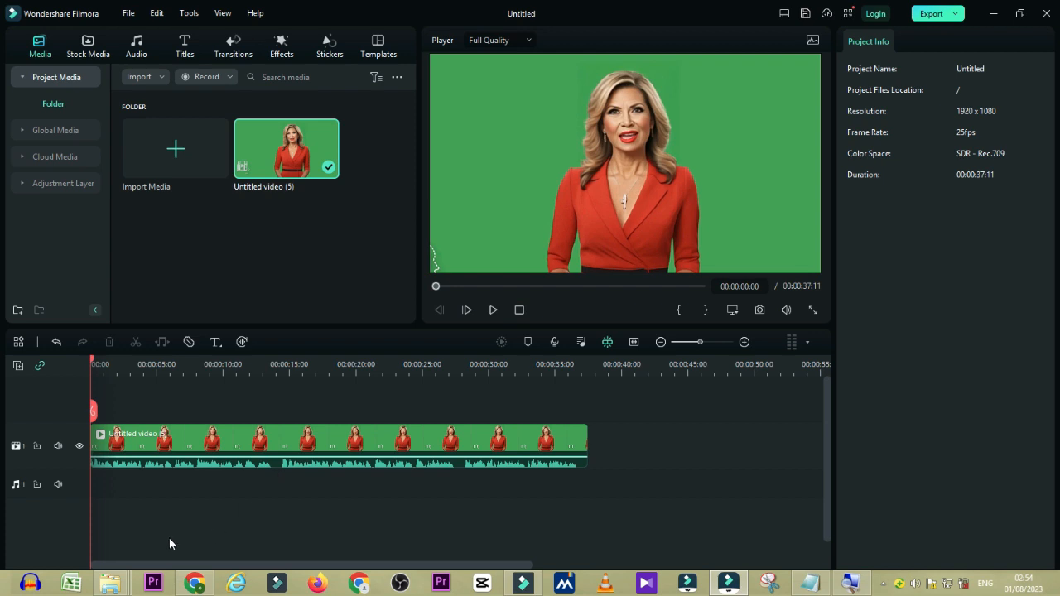
- Add the "purple bold breaking news twitter post" image from the Downloads folder to a new timeline track above the presenter clip
mouse_move(101, 586)
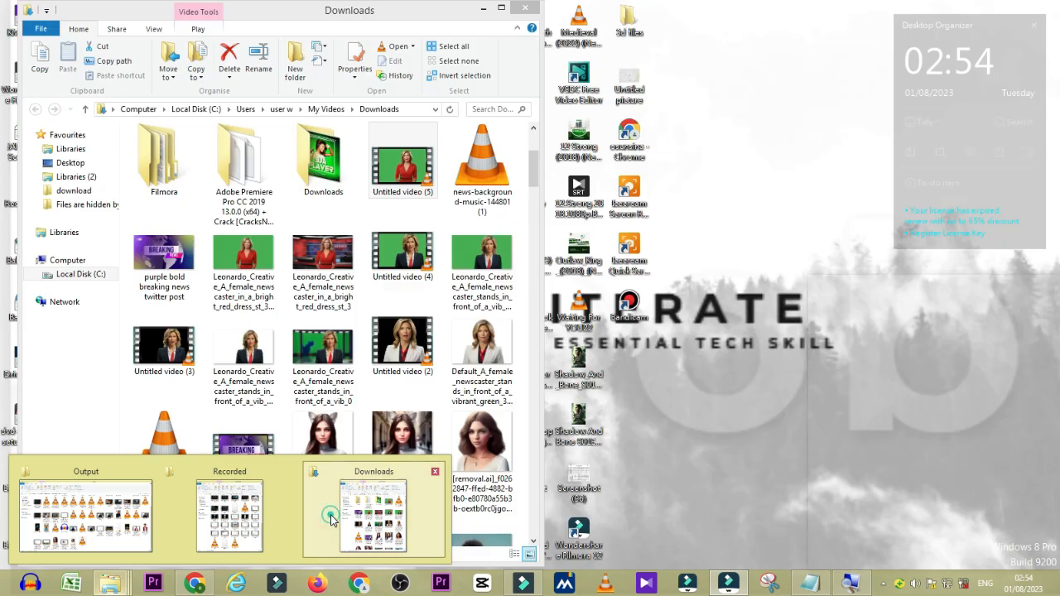
click(332, 518)
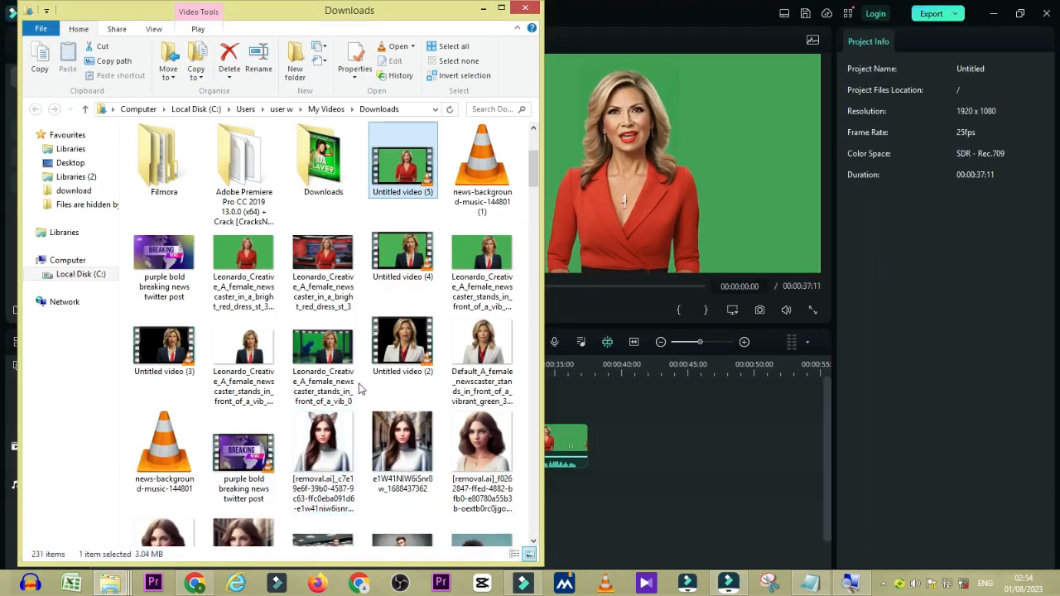
drag(199, 277, 589, 405)
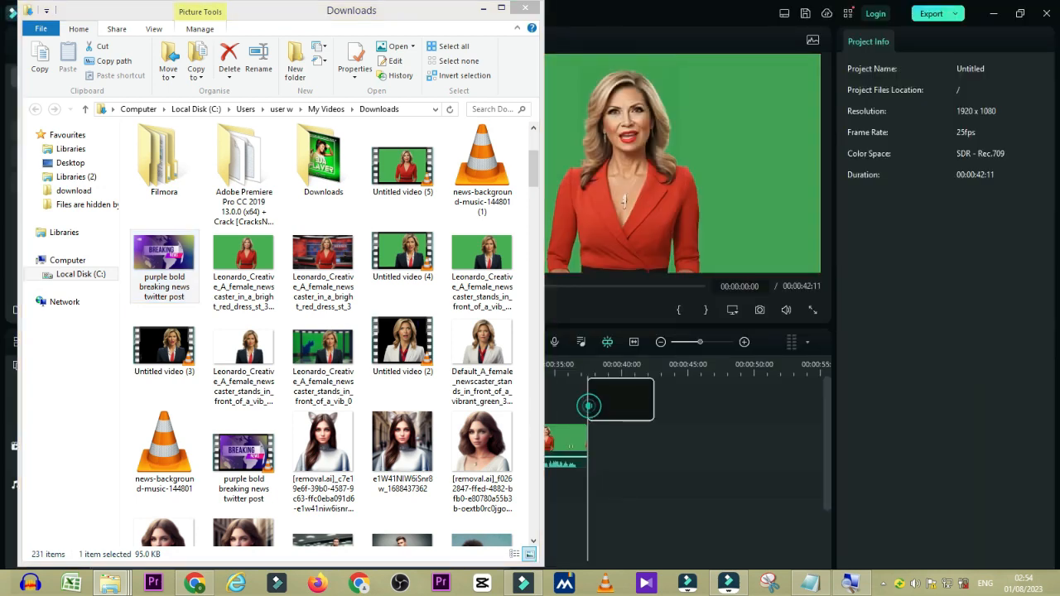
click(589, 405)
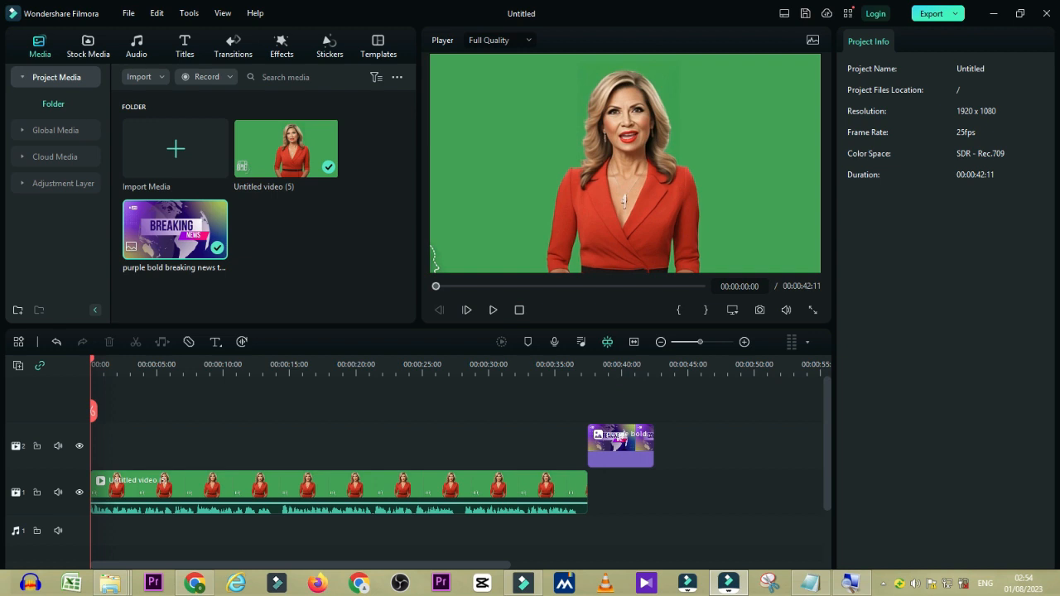
- Move the breaking news image to the timeline start and extend it to the end of the presenter clip
click(621, 364)
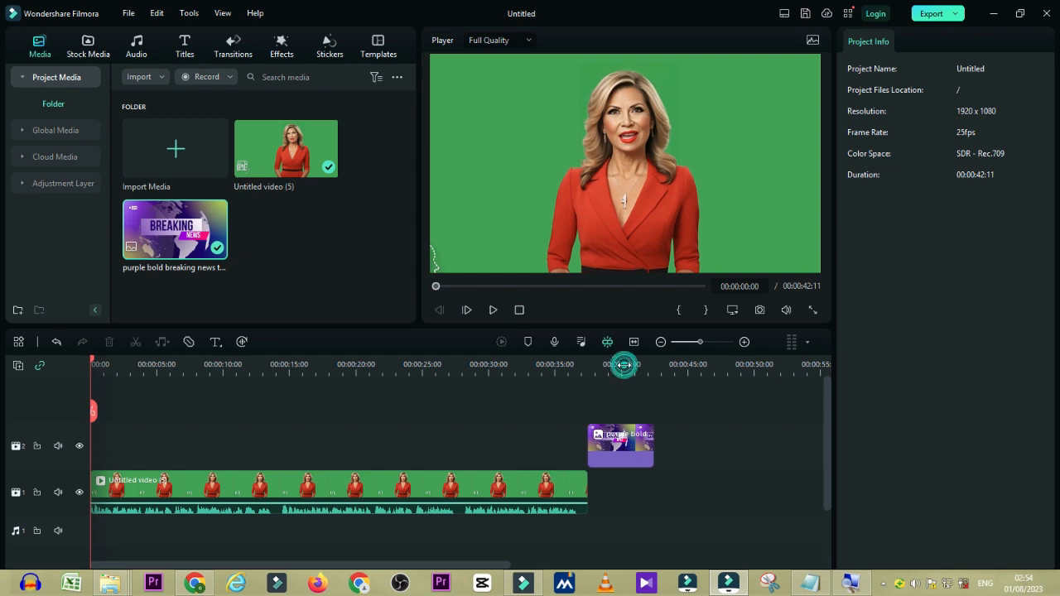
drag(619, 438, 81, 434)
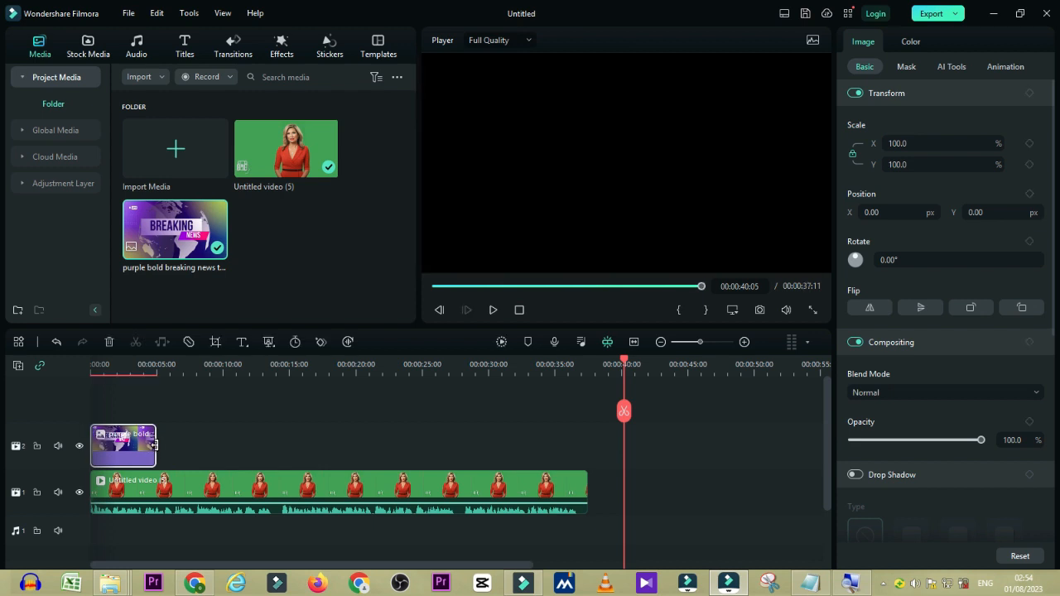
drag(154, 446, 587, 470)
- Enable Chroma Key on the presenter clip and move the playhead to about 00:00:13:20 to check the composite
click(440, 487)
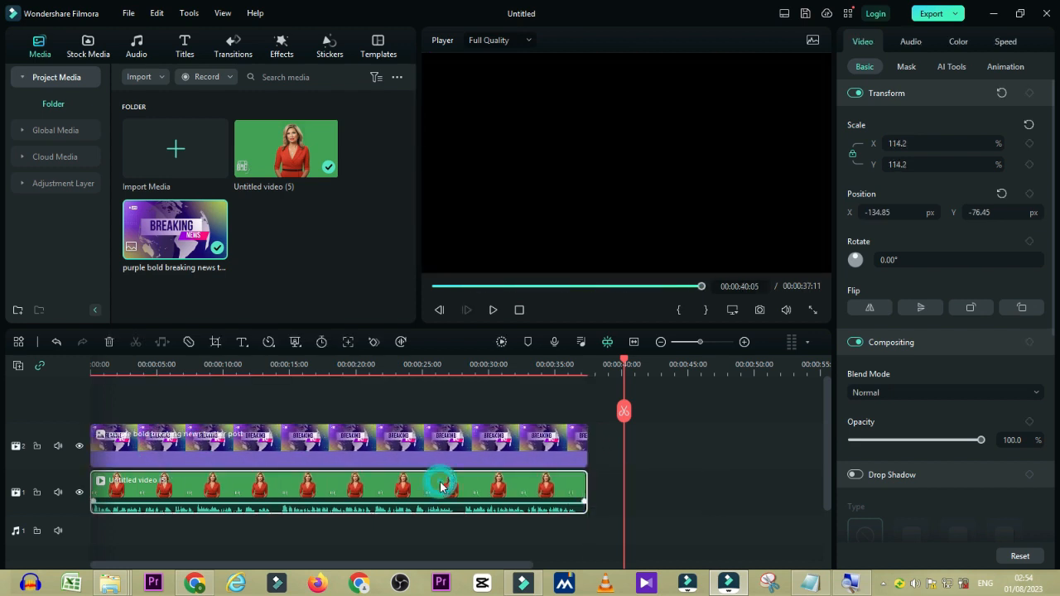
click(946, 67)
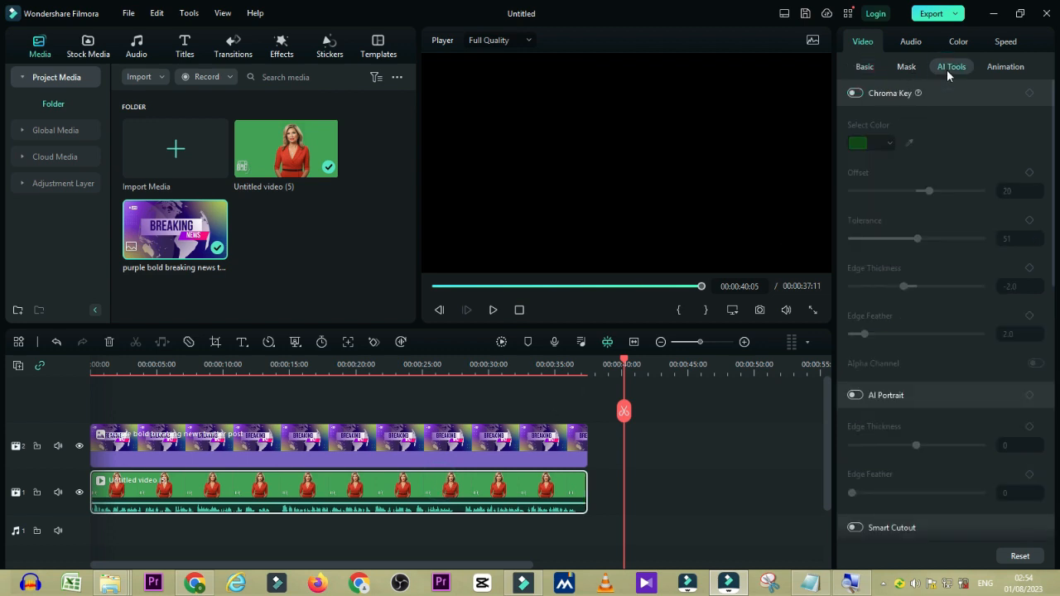
click(856, 93)
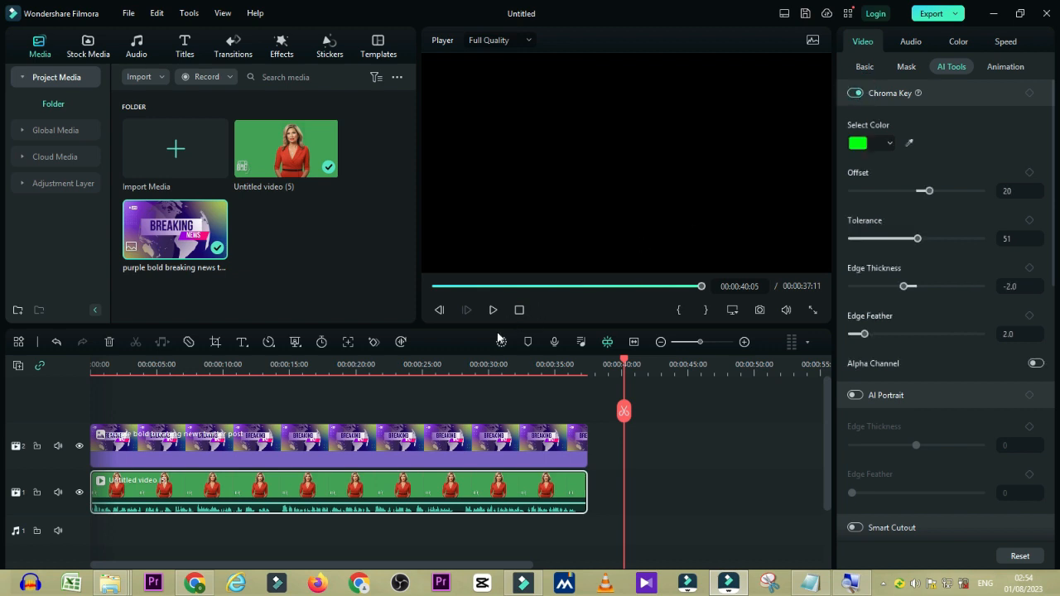
click(442, 364)
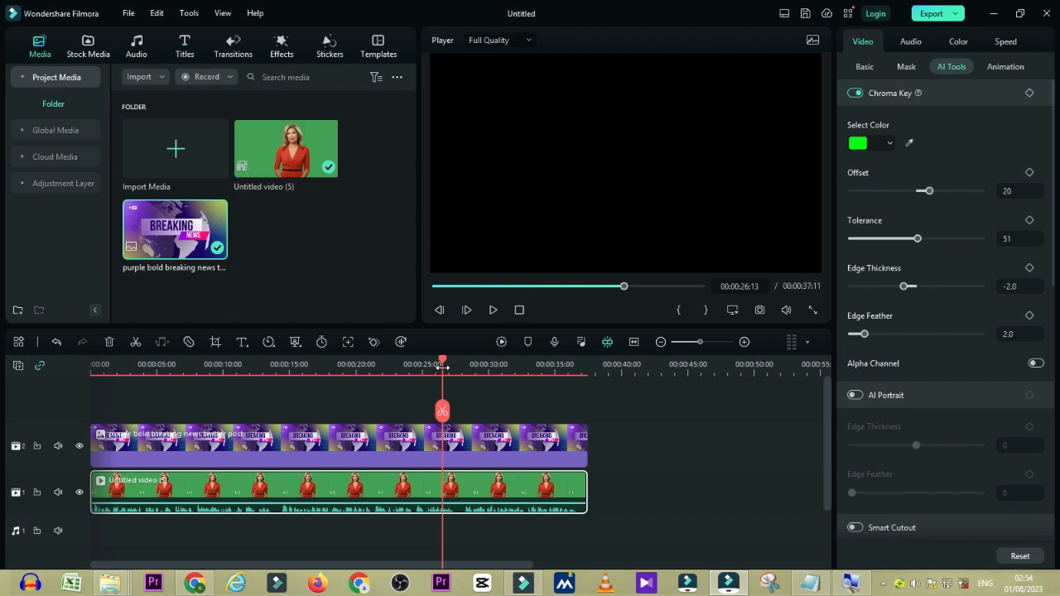
drag(442, 370, 276, 383)
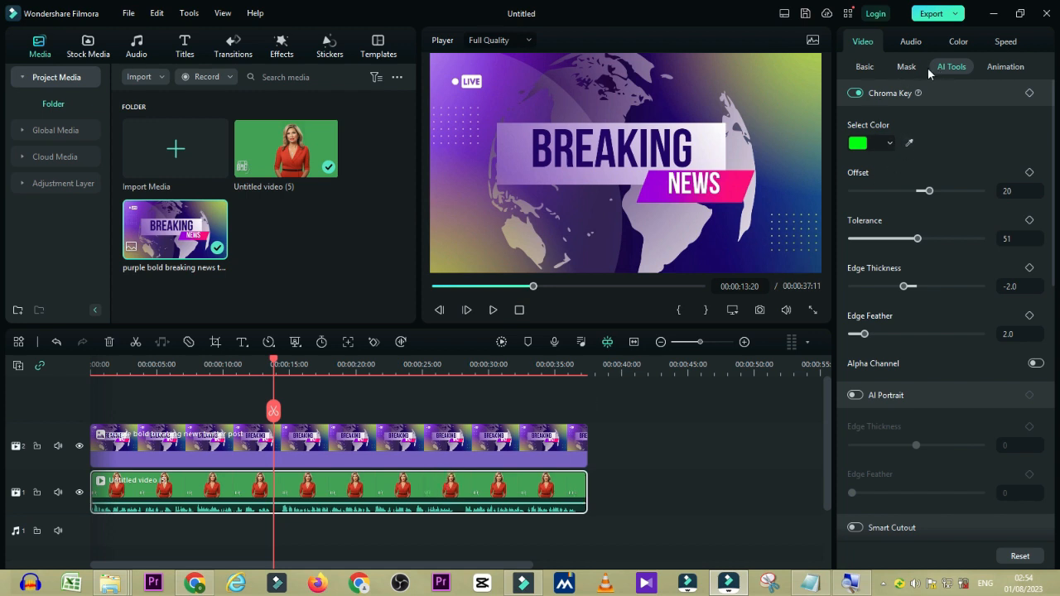
click(909, 143)
click(369, 497)
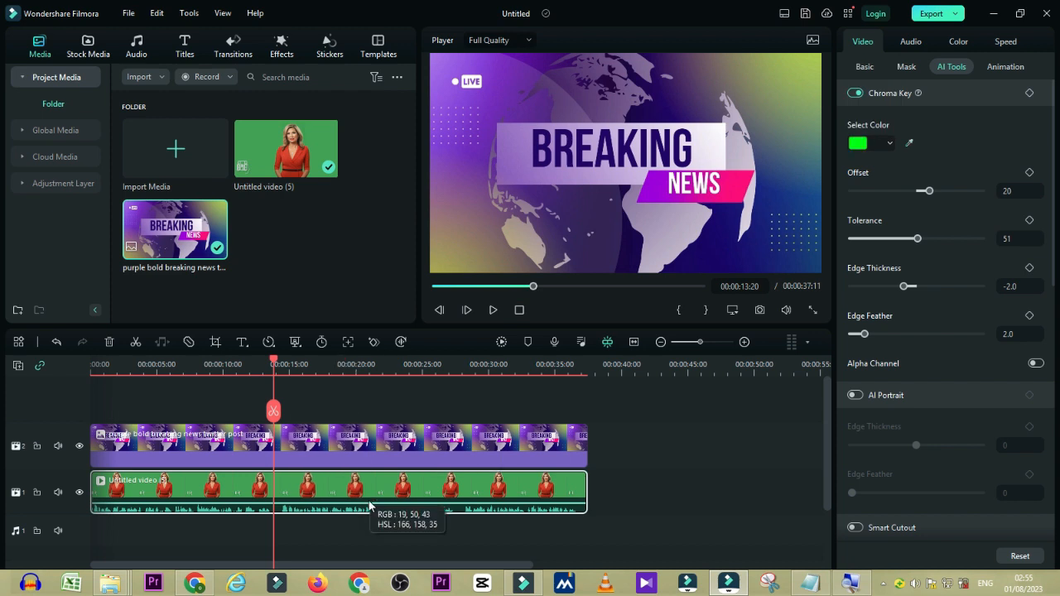
- Move the presenter clip to a track above the breaking news background, keeping it aligned with the timeline start
drag(396, 490, 370, 411)
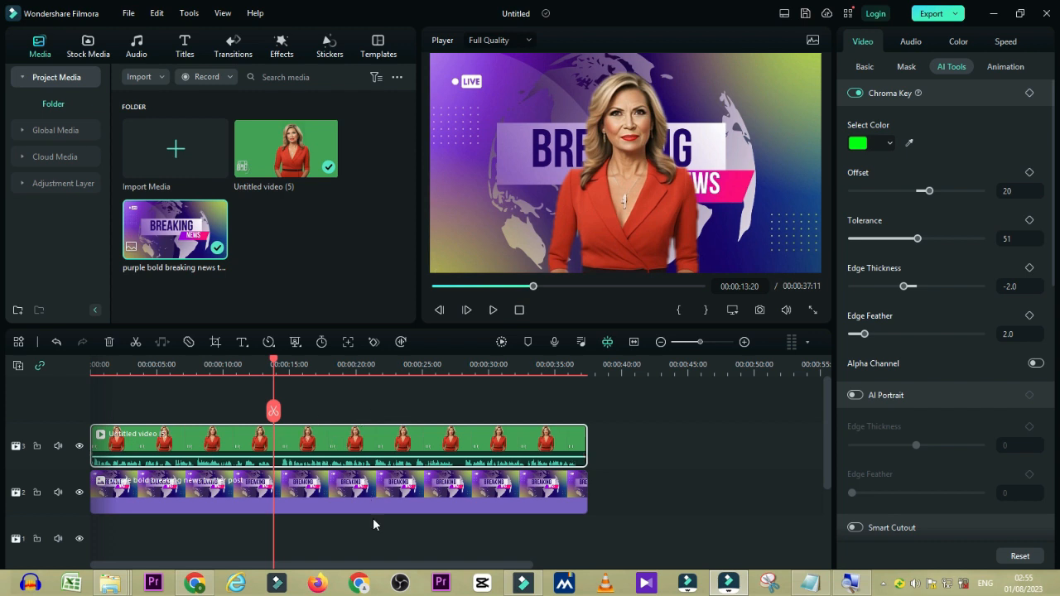
click(391, 542)
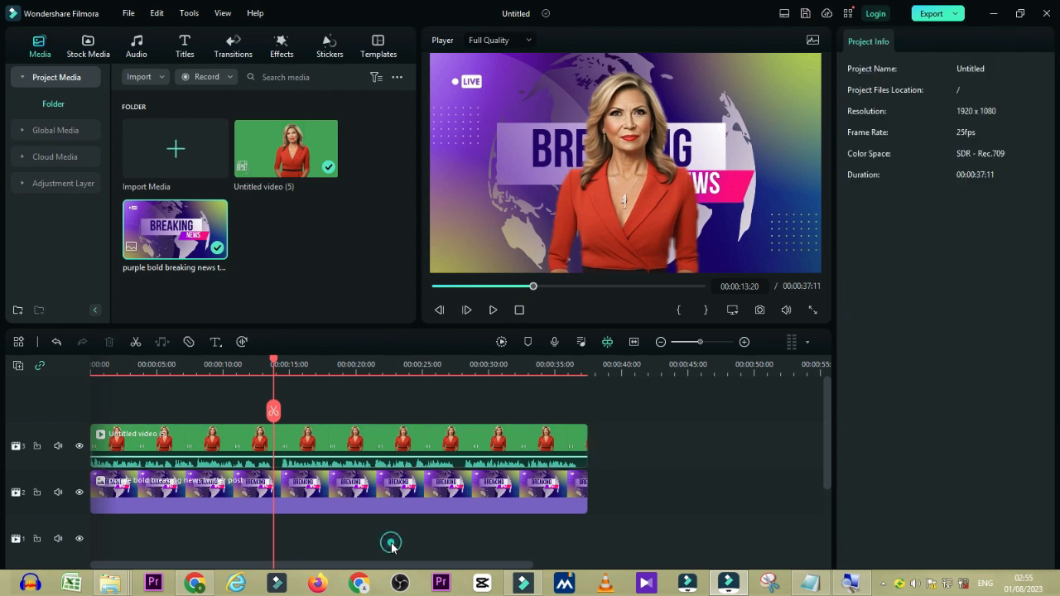
click(412, 487)
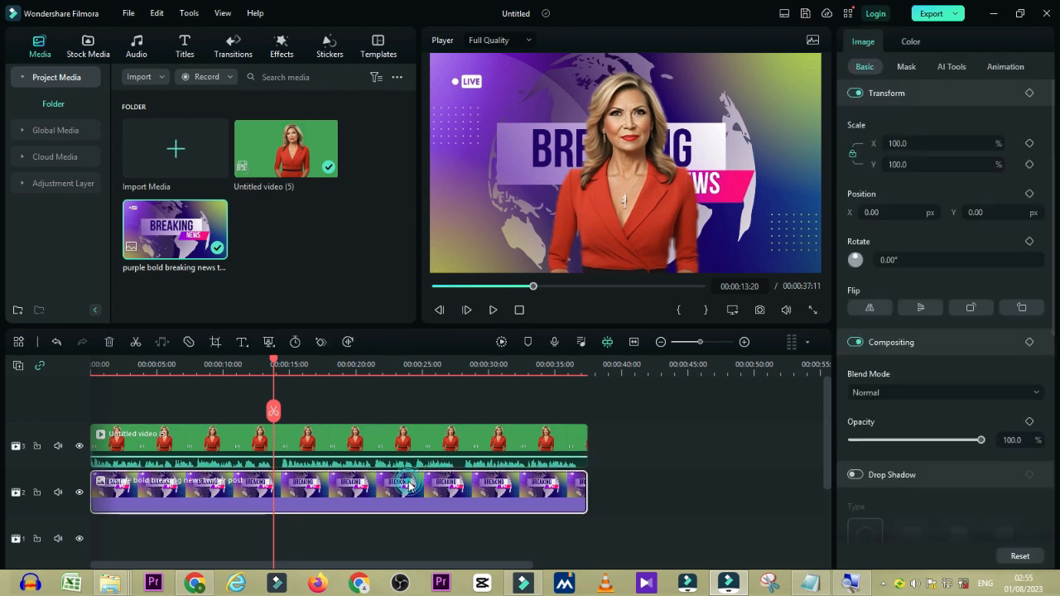
click(408, 446)
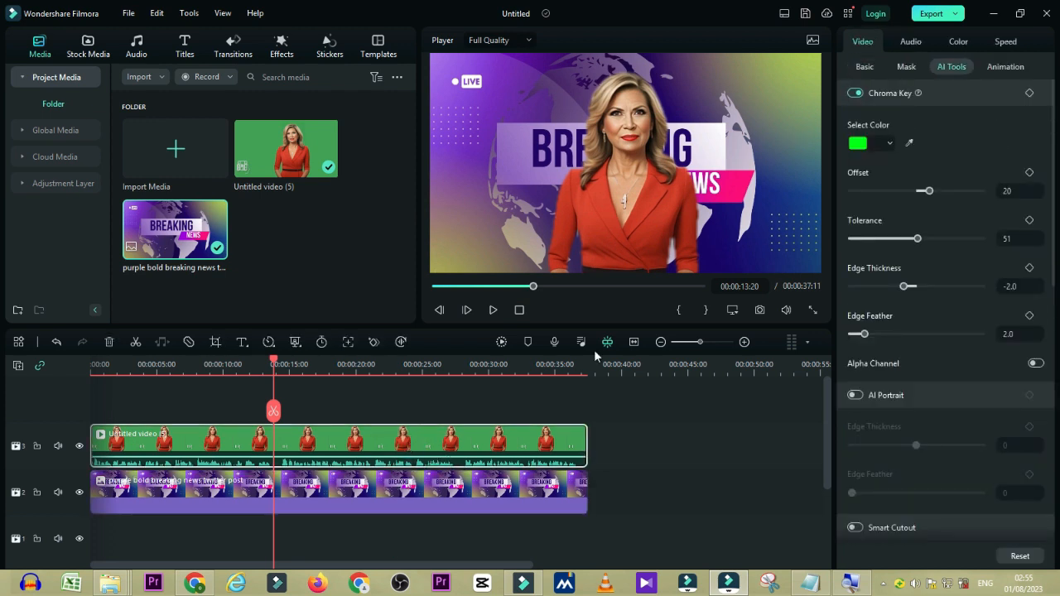
- Preview the presenter over the news background from the beginning, then stop playback
click(519, 310)
click(493, 310)
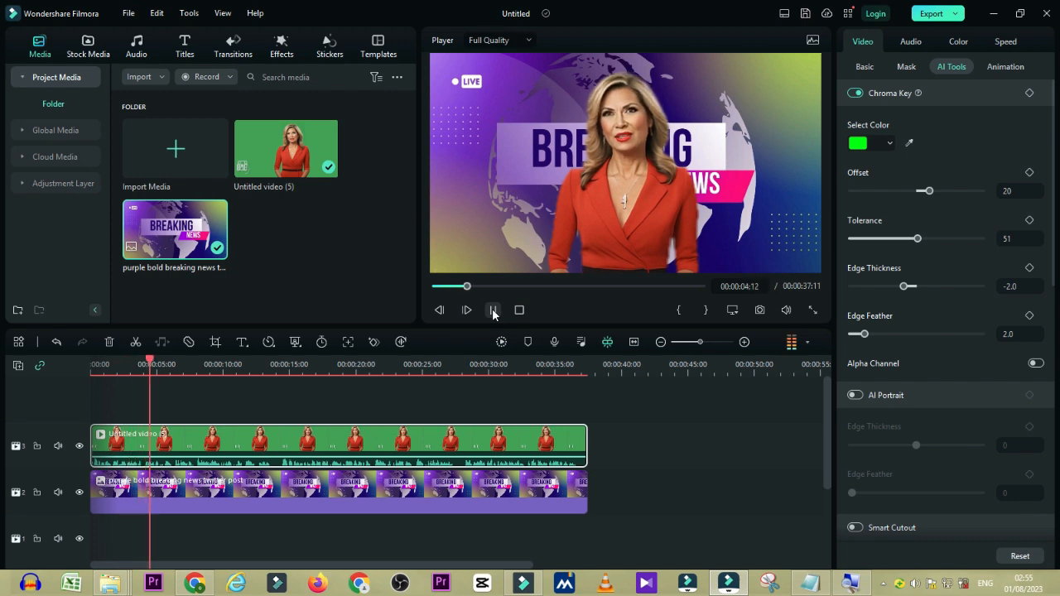
click(493, 310)
click(520, 310)
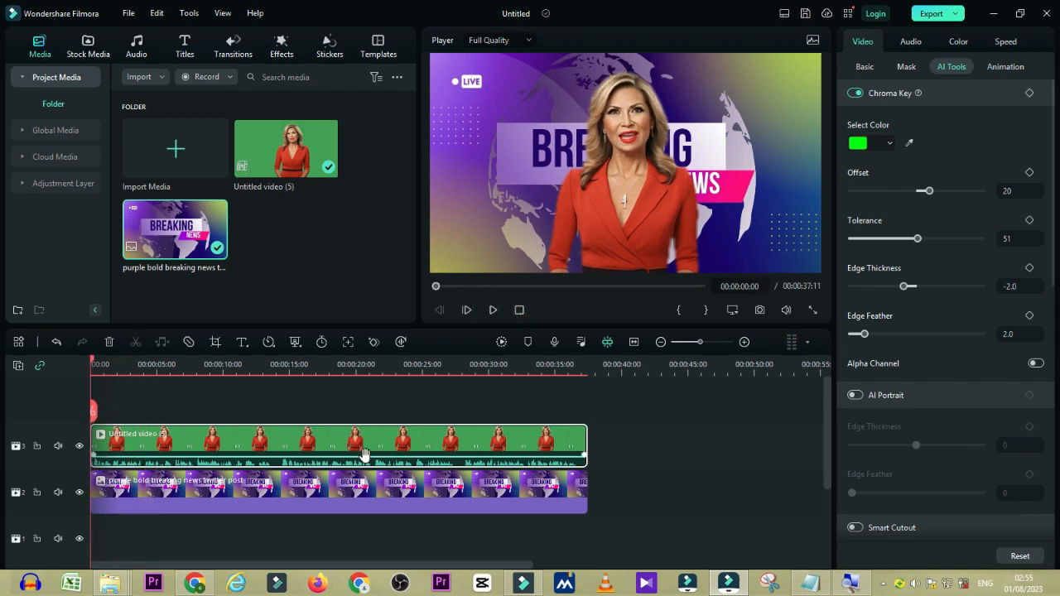
- Show the downloaded news background music in its folder and add it to the Filmora audio track at the timeline start
mouse_move(108, 591)
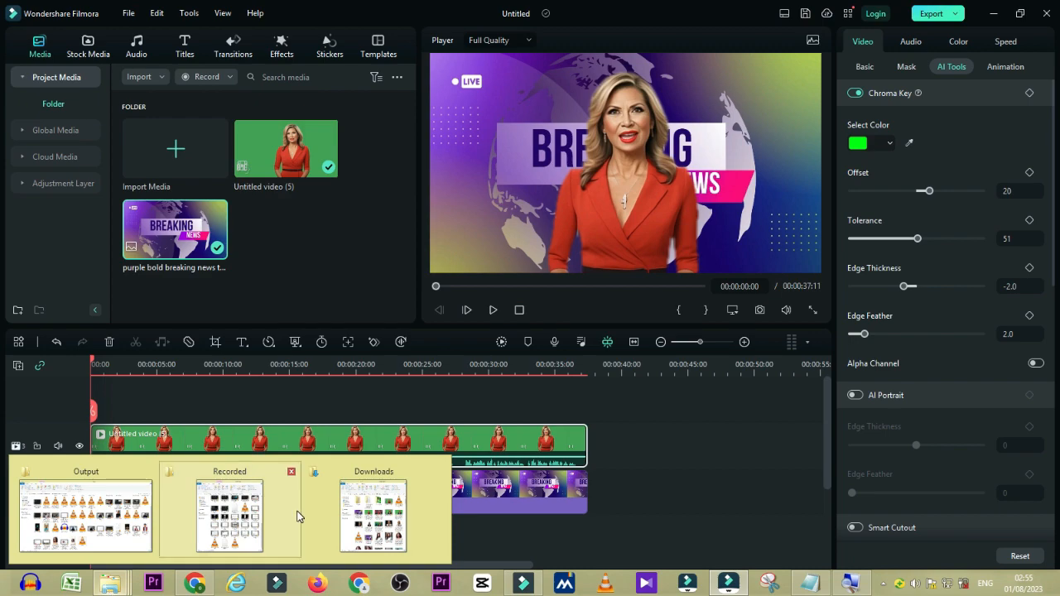
mouse_move(371, 511)
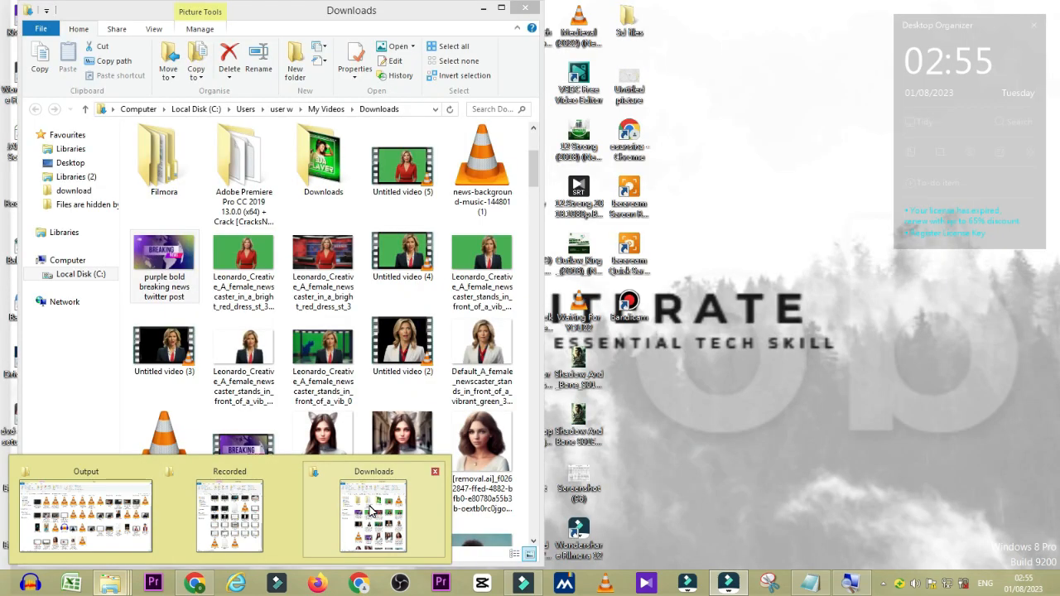
click(193, 584)
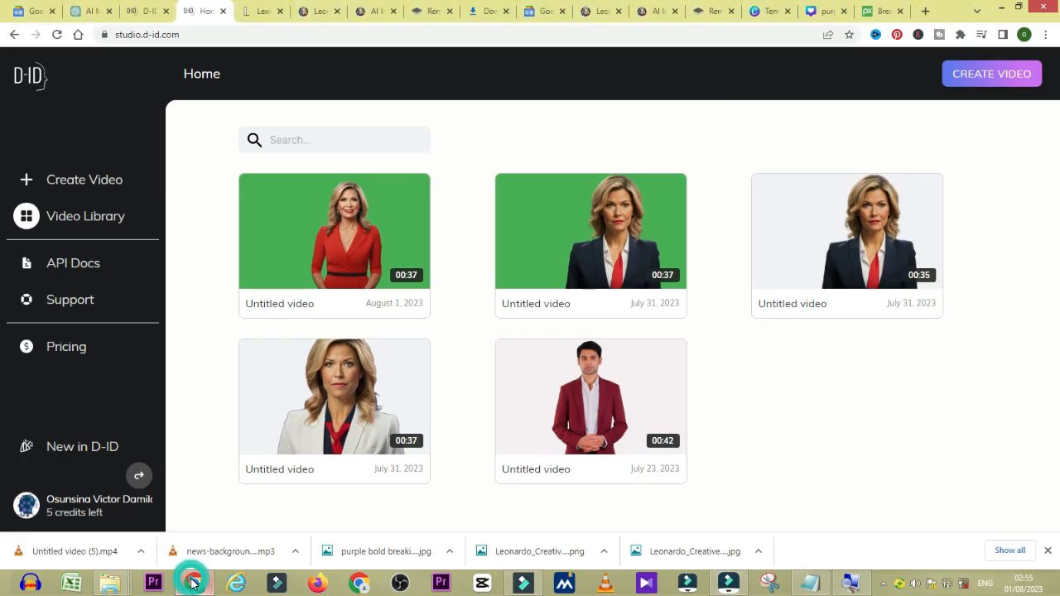
click(295, 551)
click(309, 507)
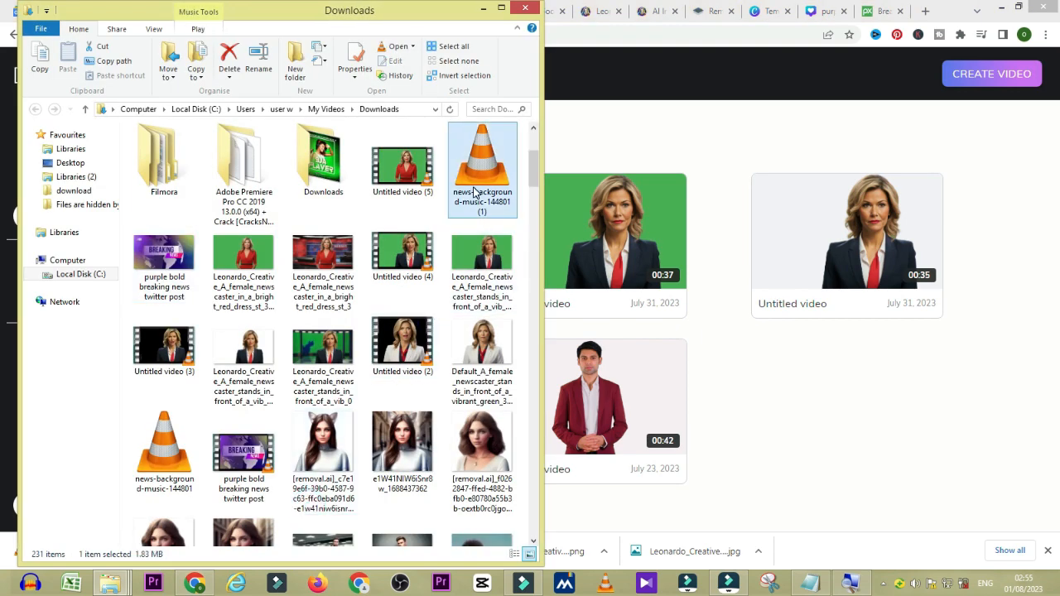
drag(475, 192, 519, 548)
drag(280, 524, 93, 529)
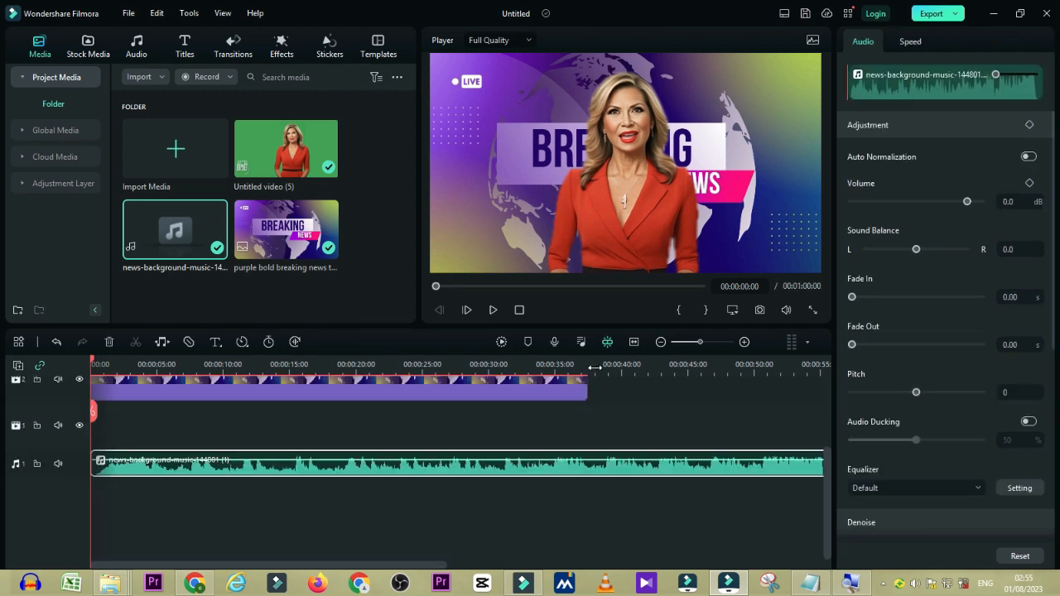
- Split the background music at about 00:00:37:15, where the video ends, and ripple delete the remaining part
click(593, 366)
drag(593, 368, 591, 368)
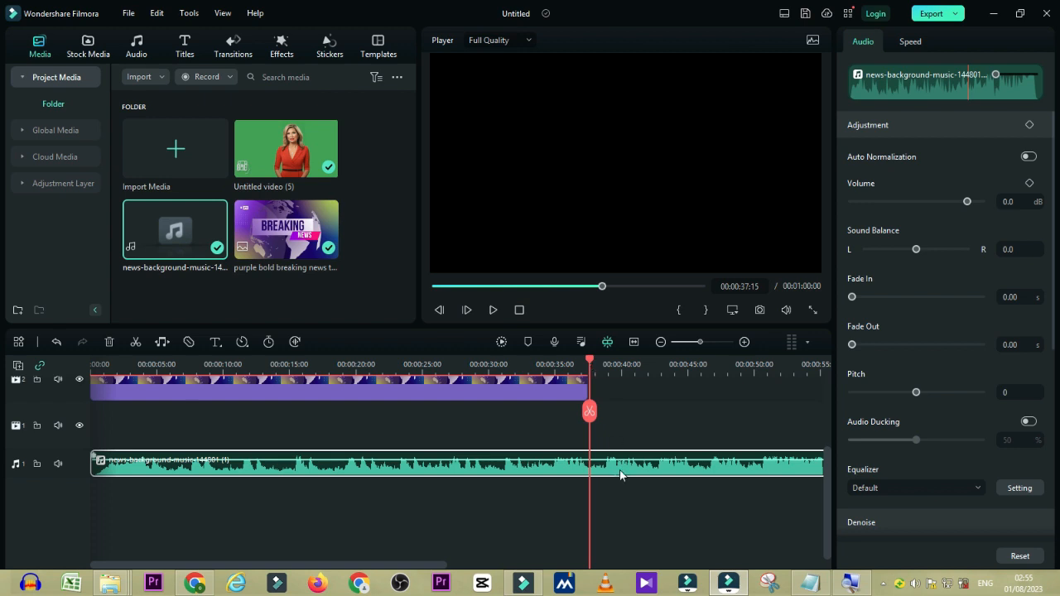
click(593, 421)
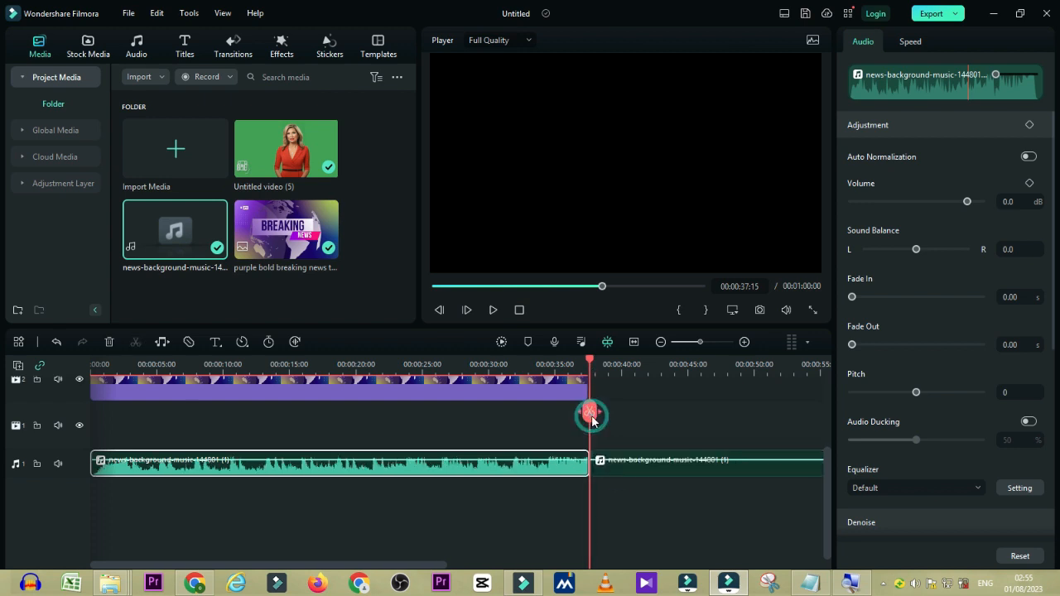
right_click(614, 472)
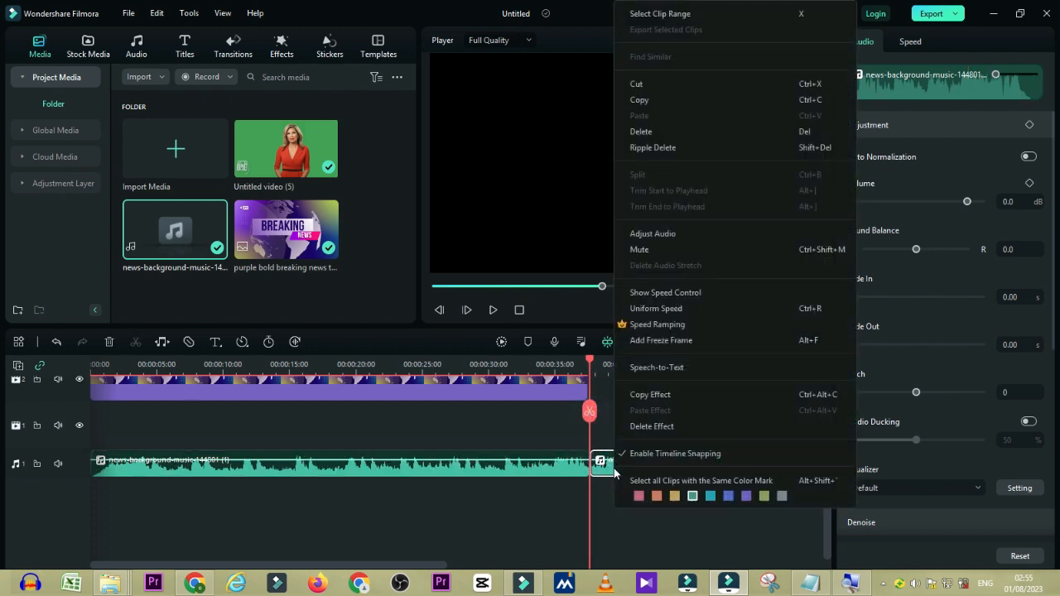
click(671, 148)
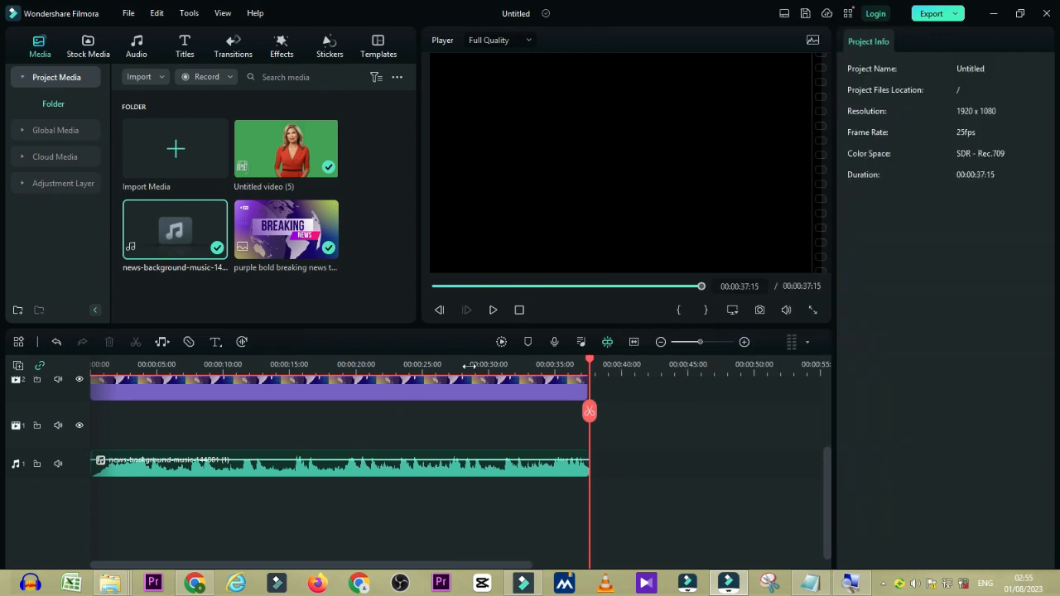
- Return the playhead to the start and lower the background music clip's volume on the timeline
click(519, 309)
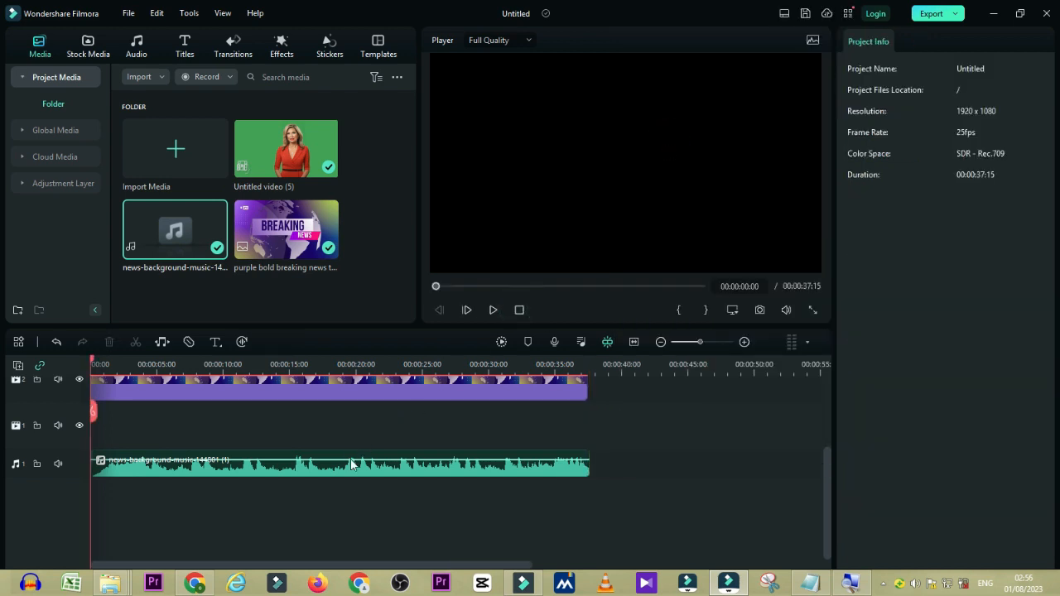
drag(349, 466, 351, 471)
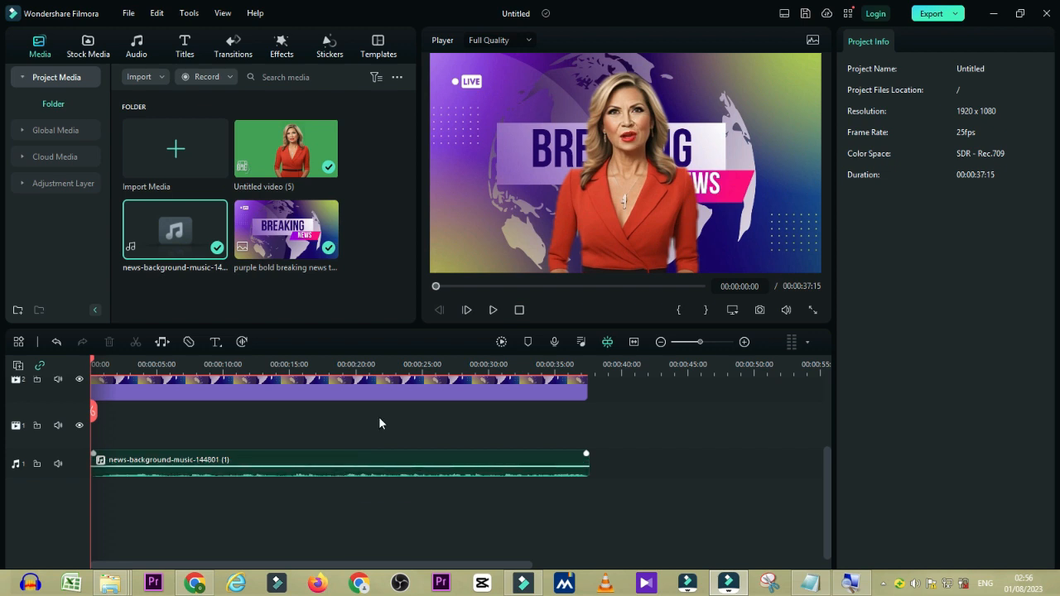
- Raise the background music's volume slightly while playing from the start, and preview the newscaster video in full screen before returning to the editor
key(space)
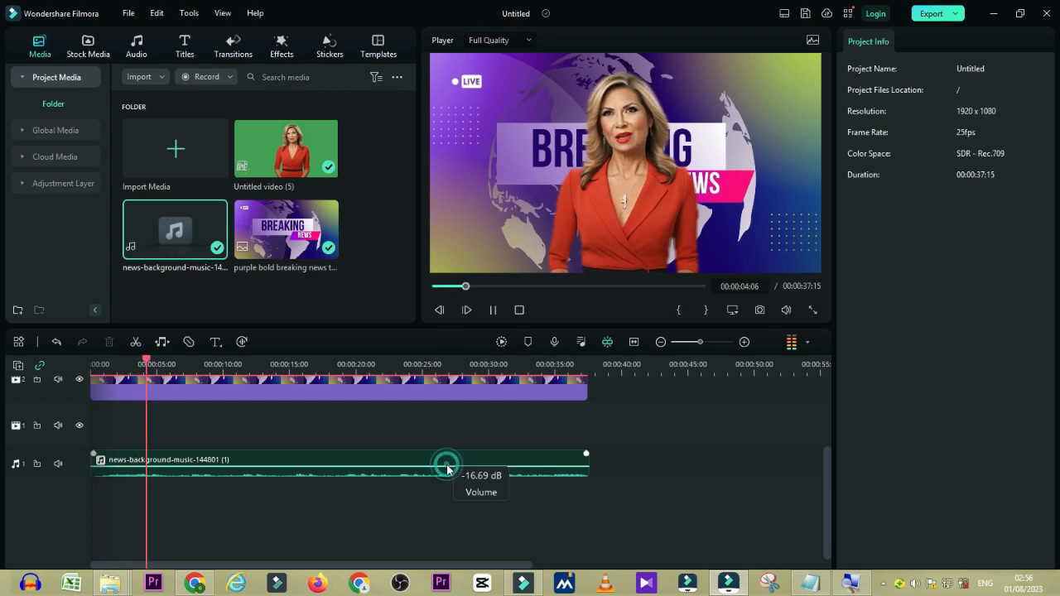
drag(441, 468, 441, 466)
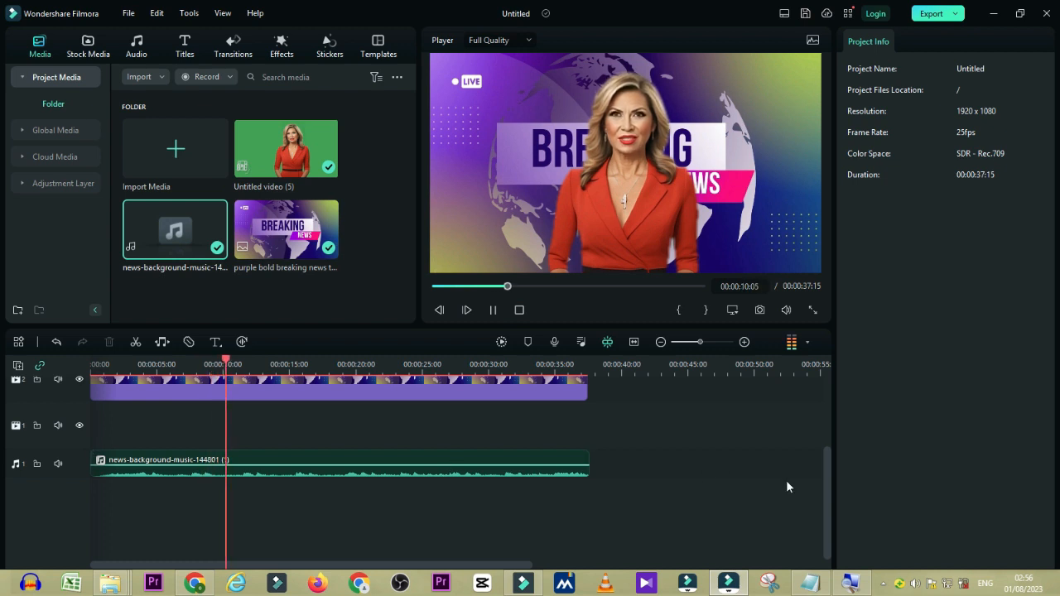
drag(826, 507, 829, 452)
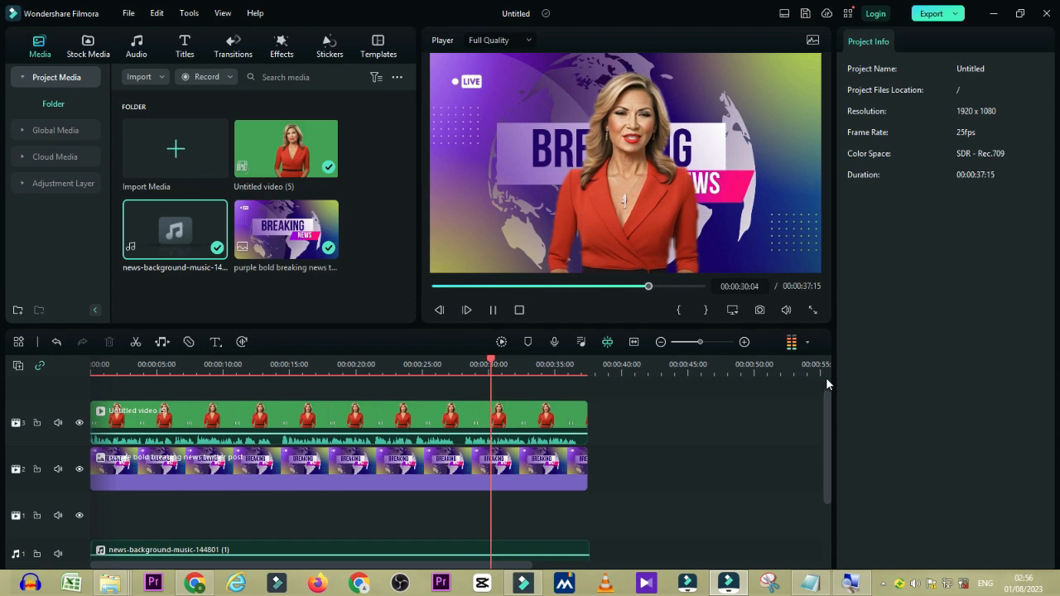
click(812, 311)
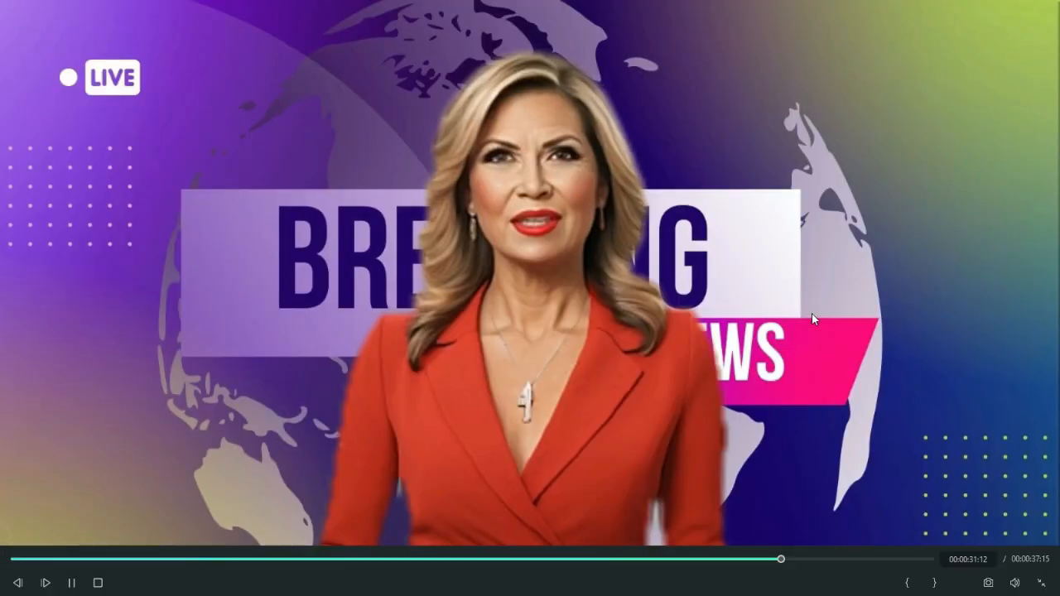
mouse_move(985, 587)
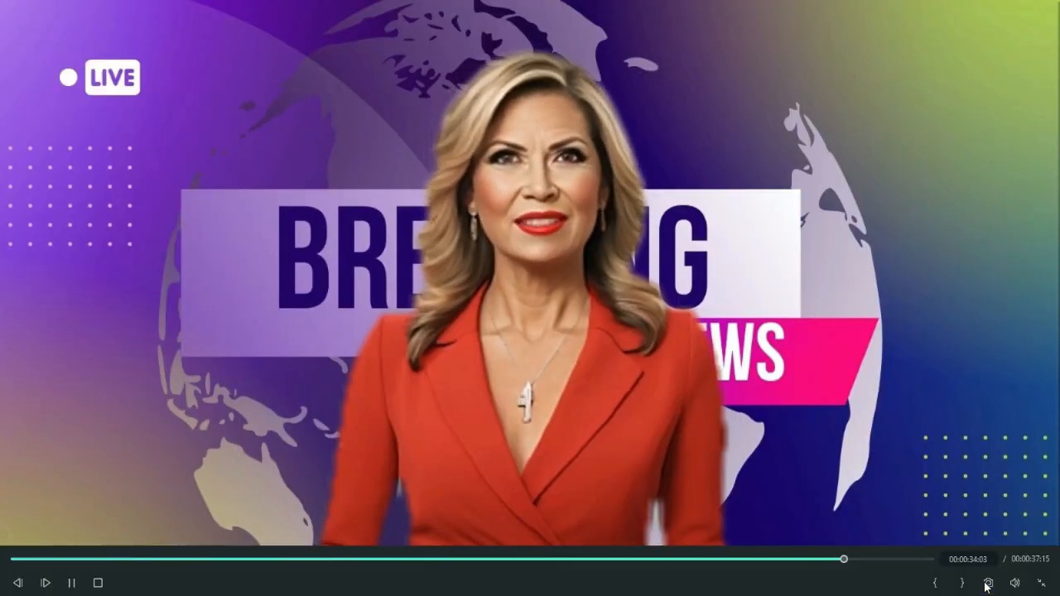
click(1041, 583)
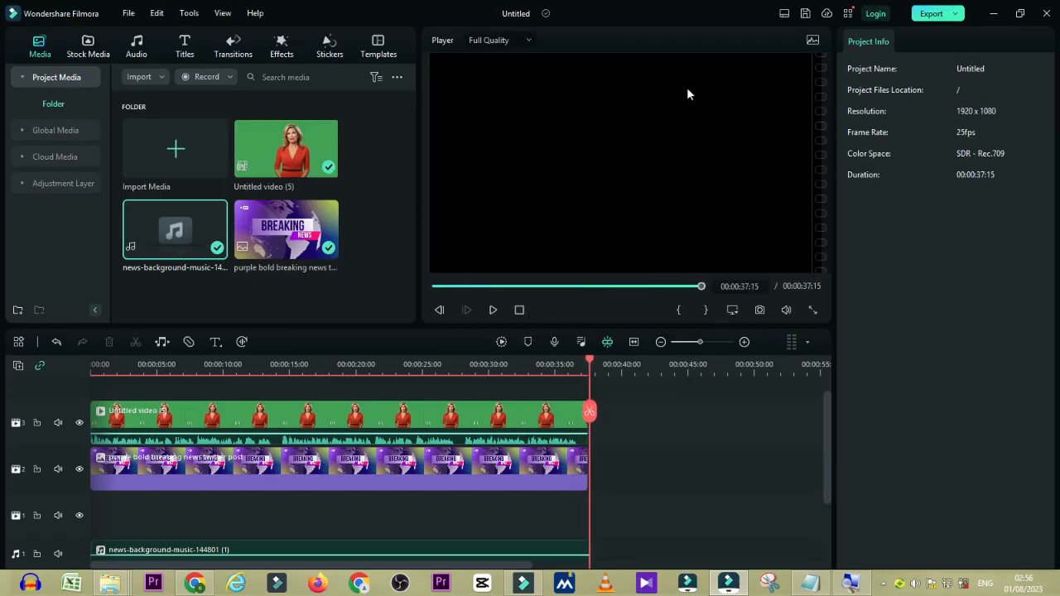
- Export the video for the Smart Phone device under the name news, with 1280x720 resolution and Recommend quality
click(931, 15)
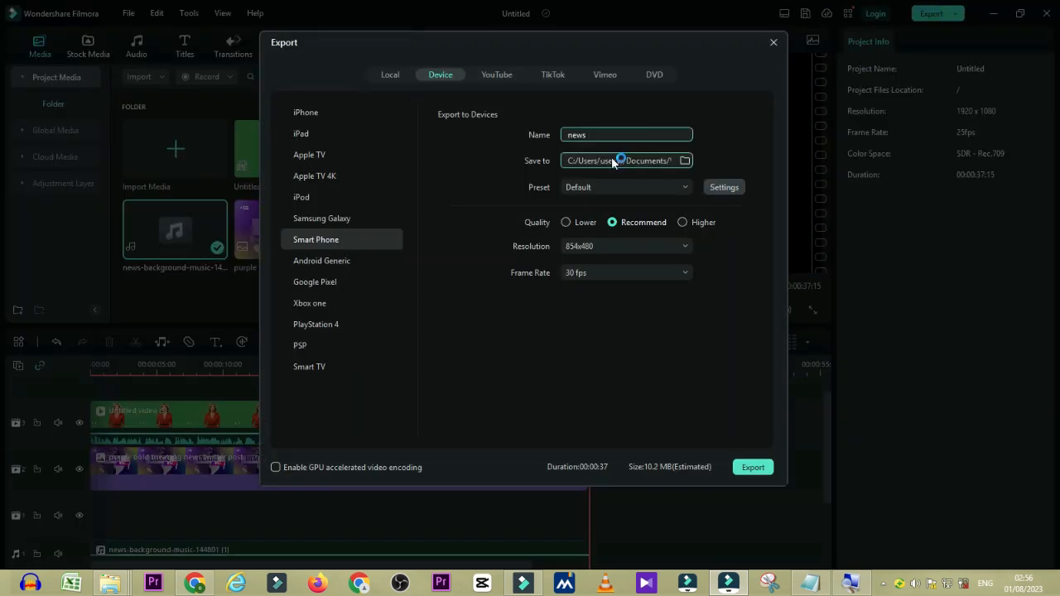
click(609, 243)
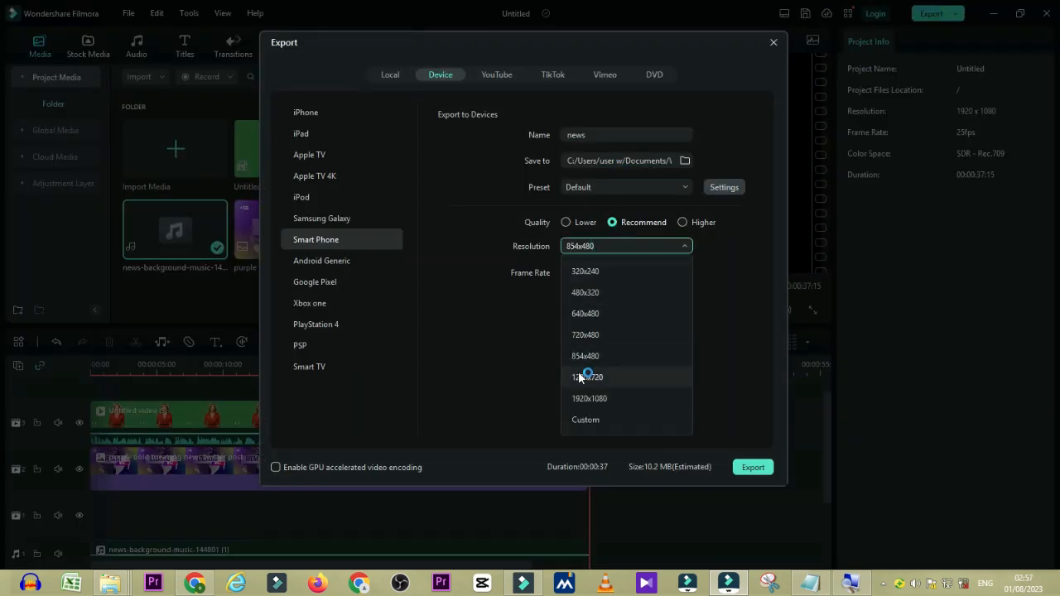
click(581, 375)
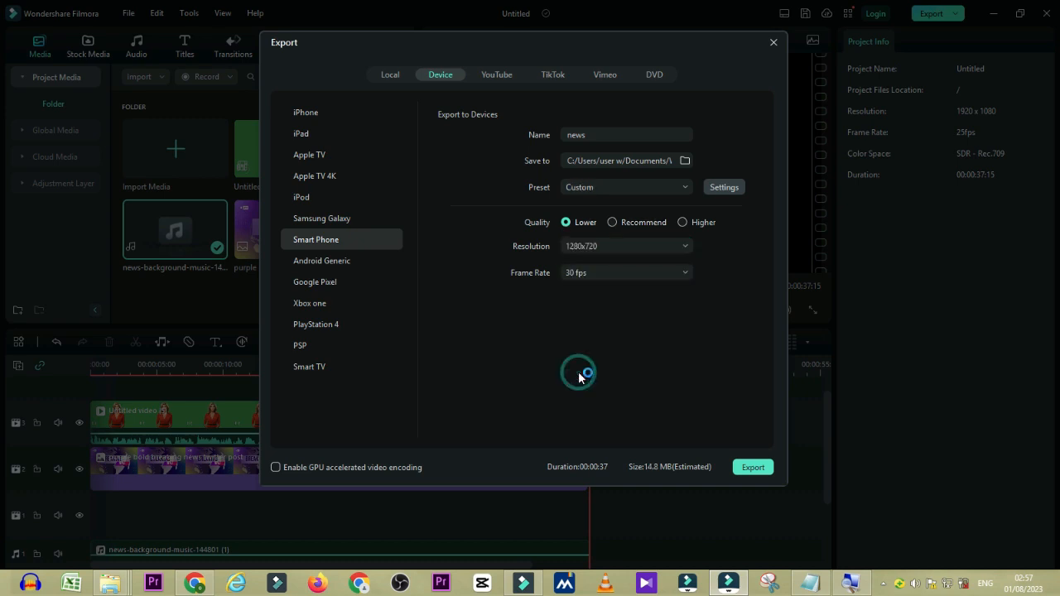
click(612, 223)
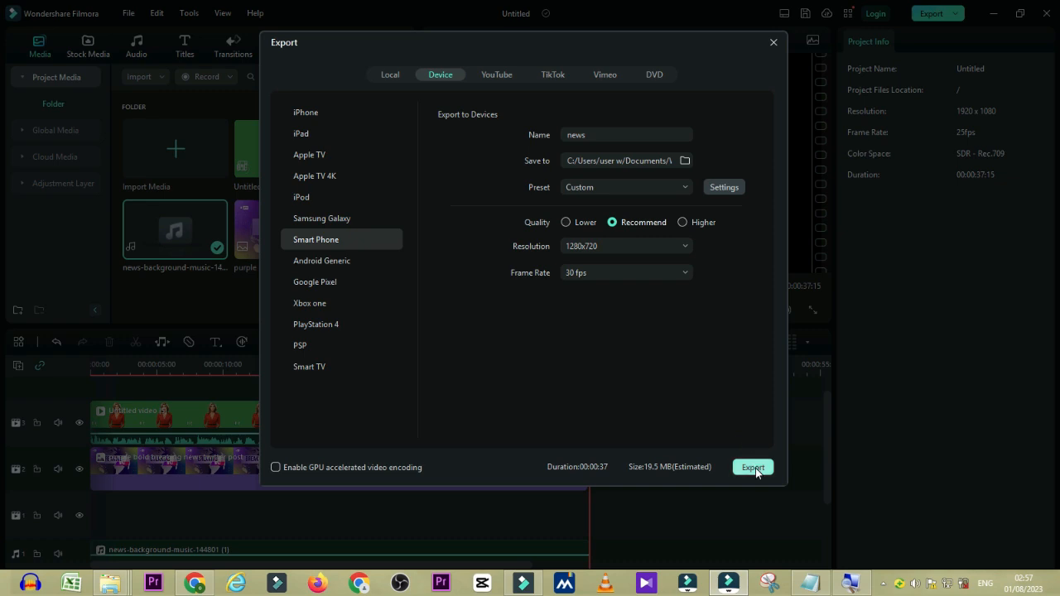
click(753, 468)
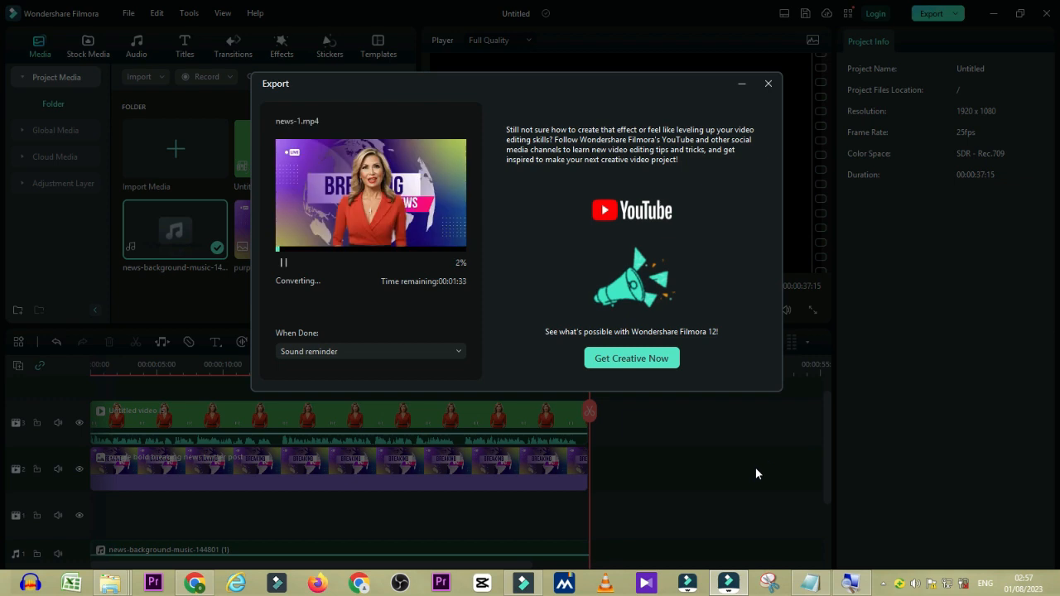
click(756, 467)
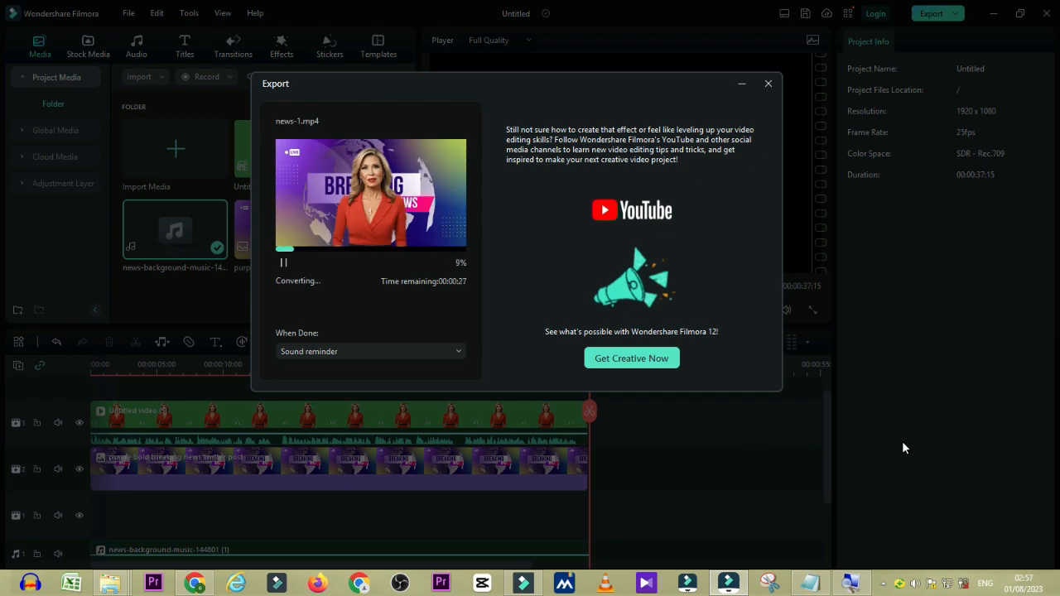